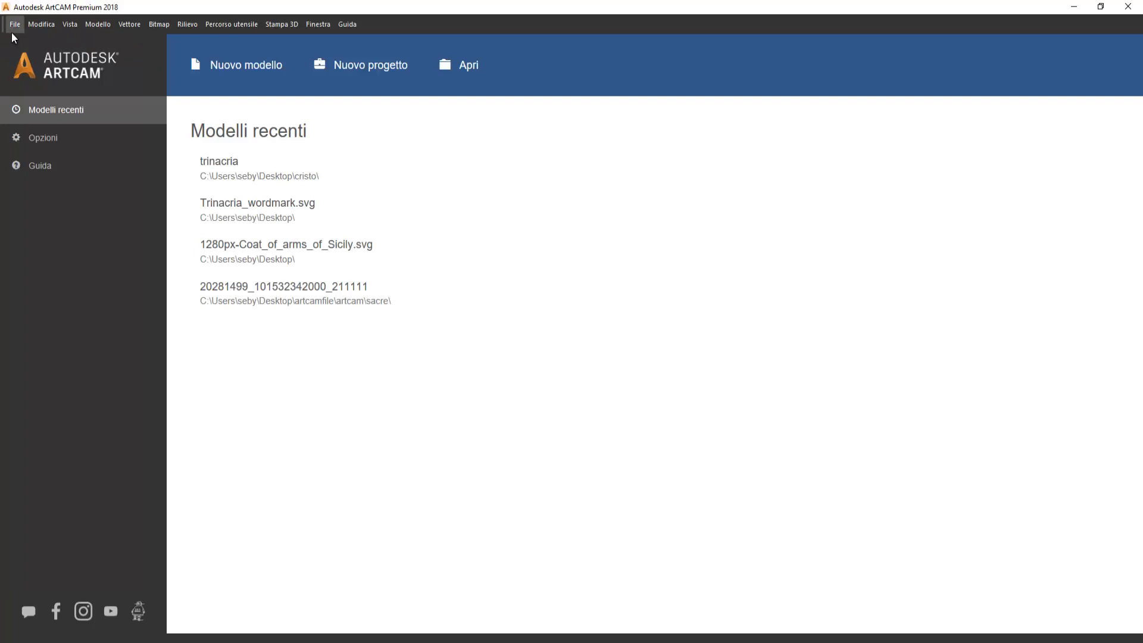
Step: Open Trinacria_wordmark.svg from the Desktop, accepting the image size of 2500 mm wide by 3000 mm high
{"action": "left_click", "coordinate": [15, 26]}
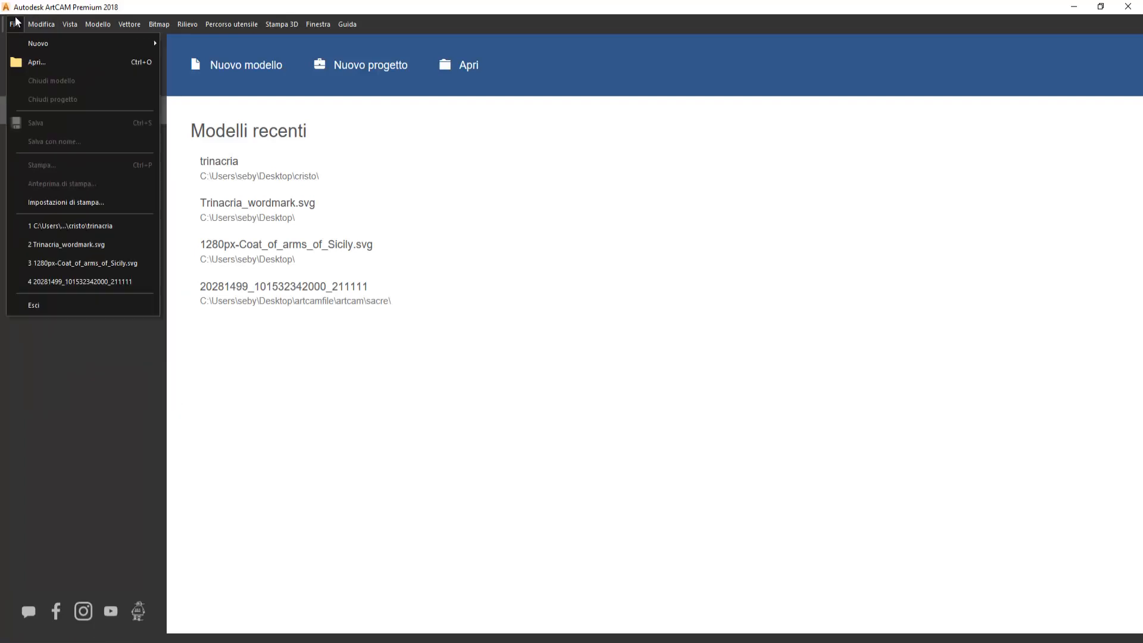
{"action": "left_click", "coordinate": [37, 63]}
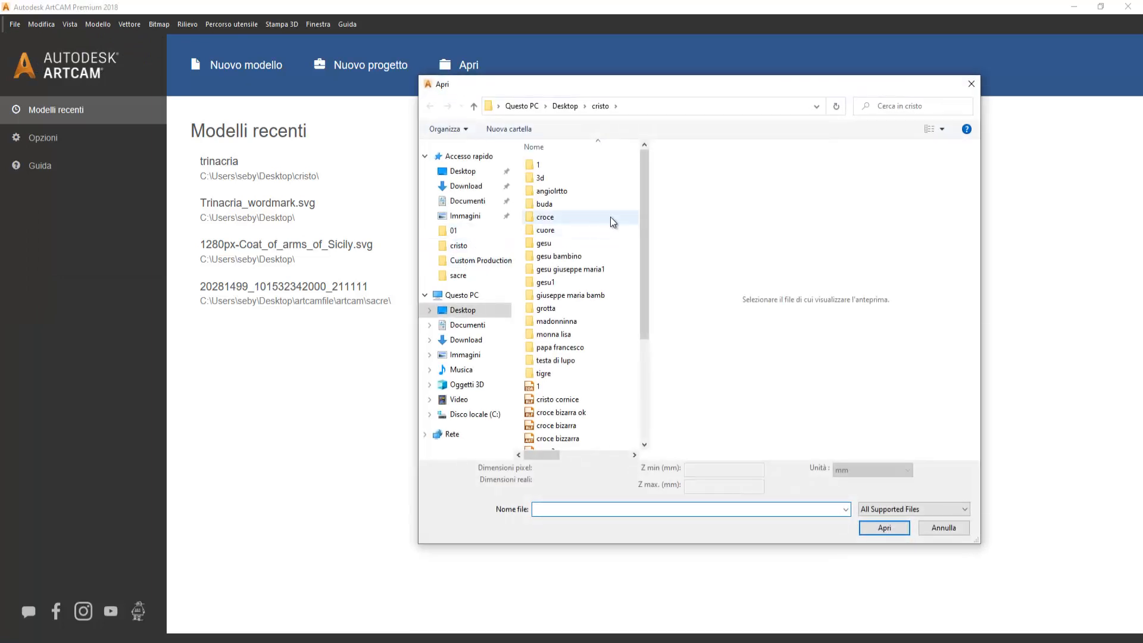
{"action": "left_click_drag", "start_coordinate": [645, 191], "coordinate": [645, 246]}
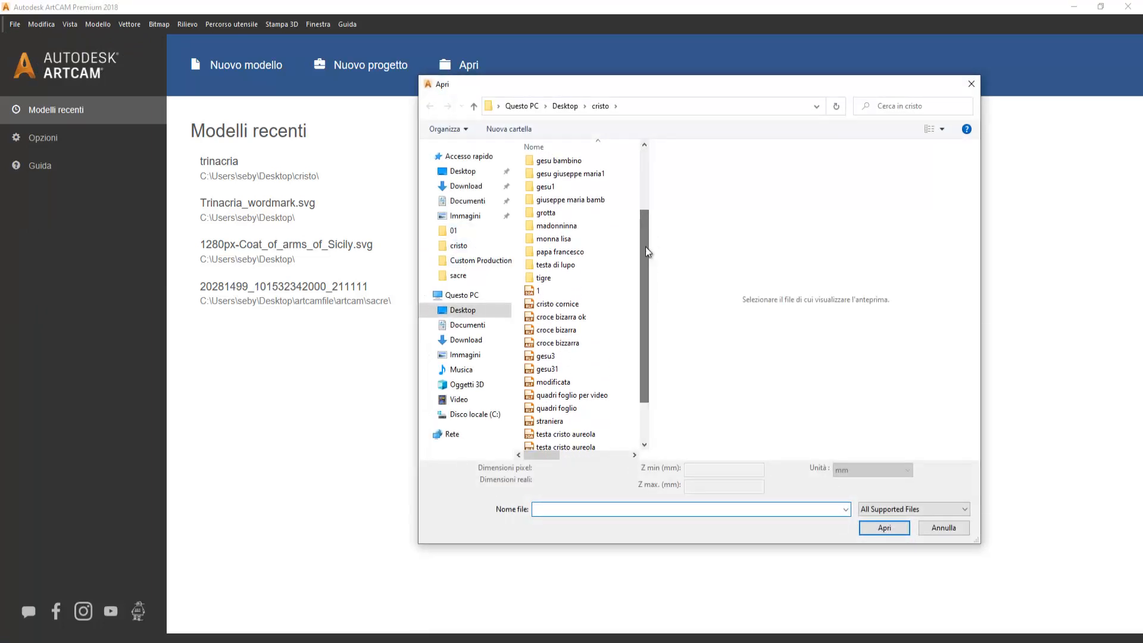
{"action": "left_click", "coordinate": [463, 172]}
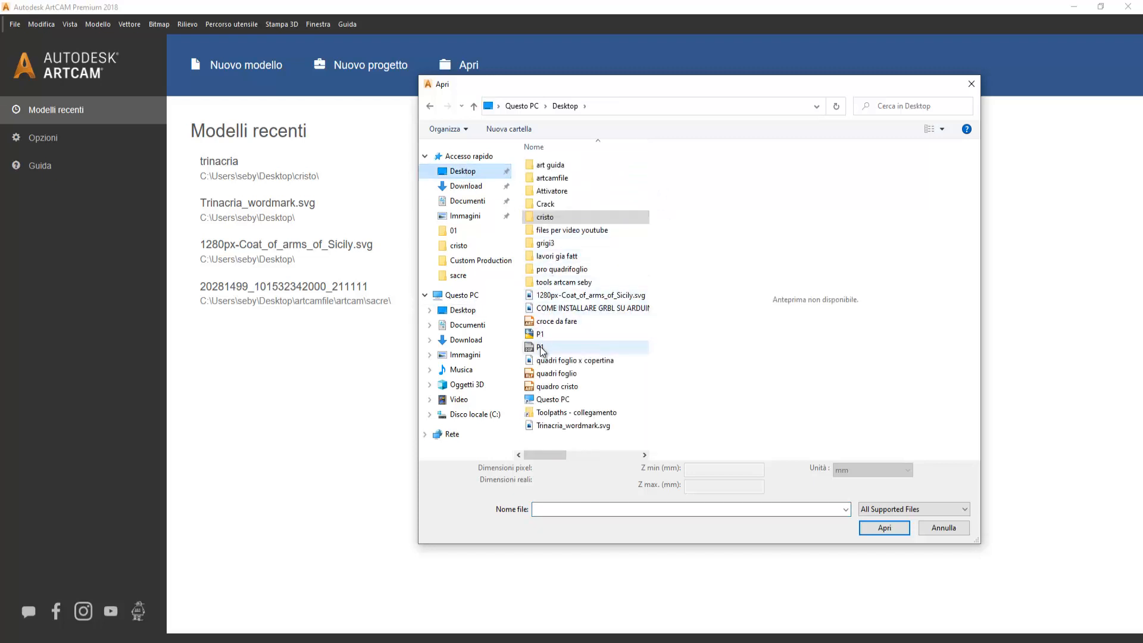
{"action": "left_click", "coordinate": [547, 426]}
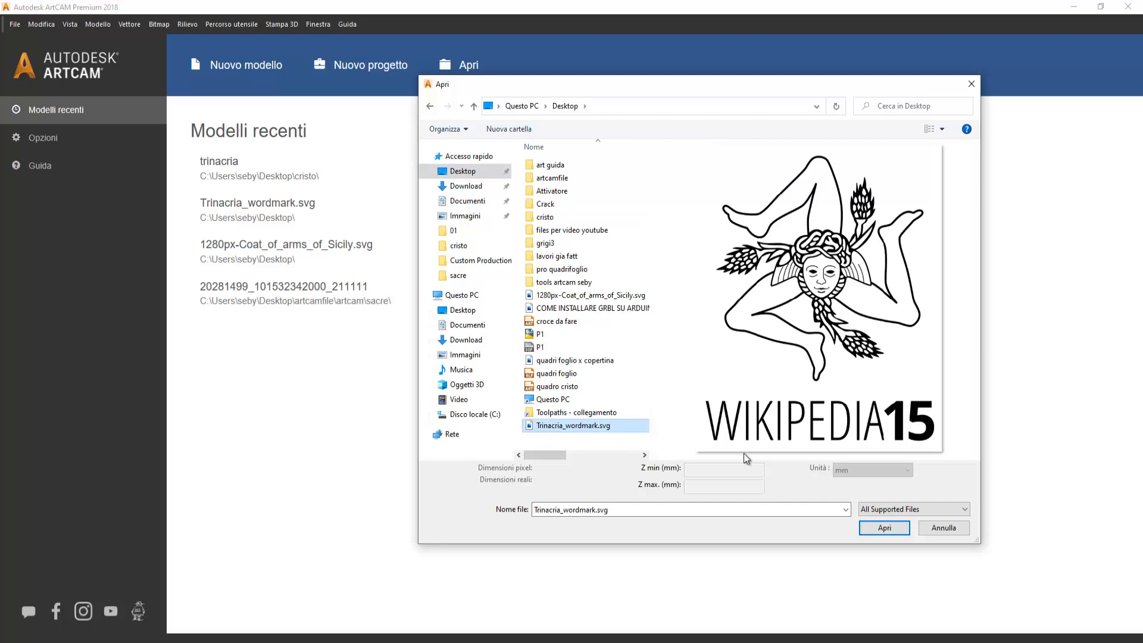
{"action": "left_click", "coordinate": [887, 530]}
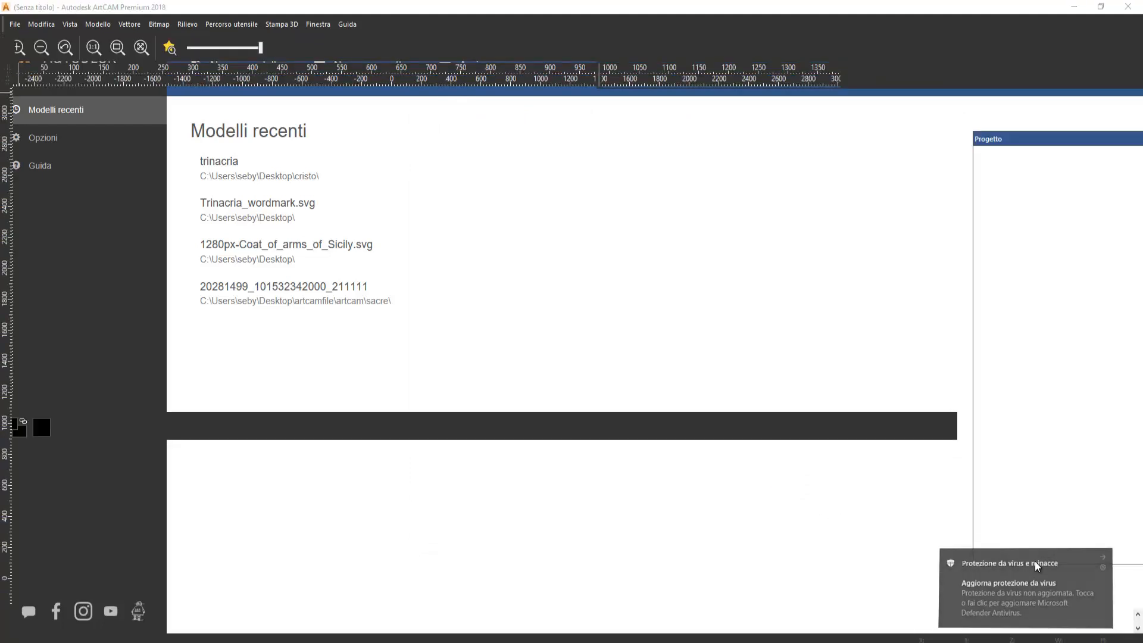
{"action": "left_click", "coordinate": [959, 561]}
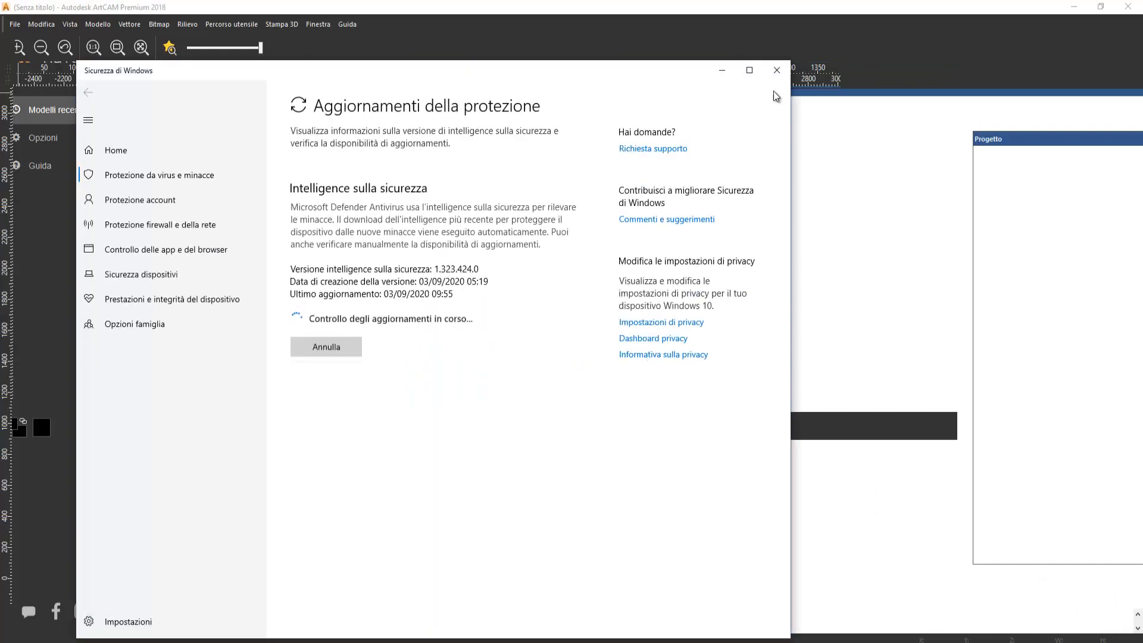
{"action": "left_click", "coordinate": [776, 70]}
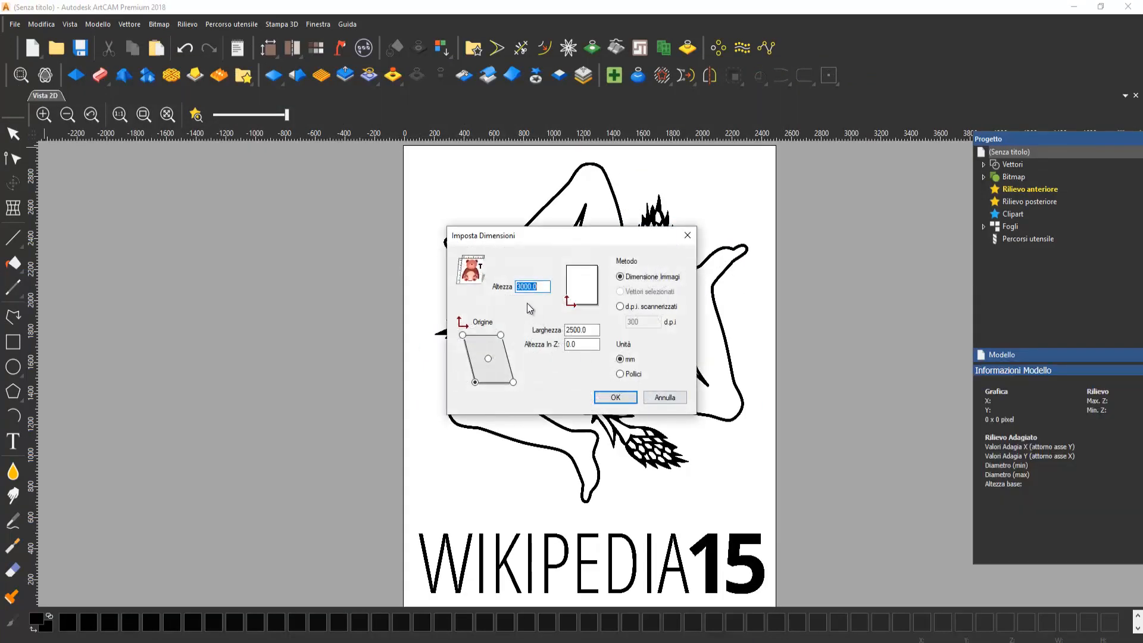
{"action": "left_click", "coordinate": [616, 397]}
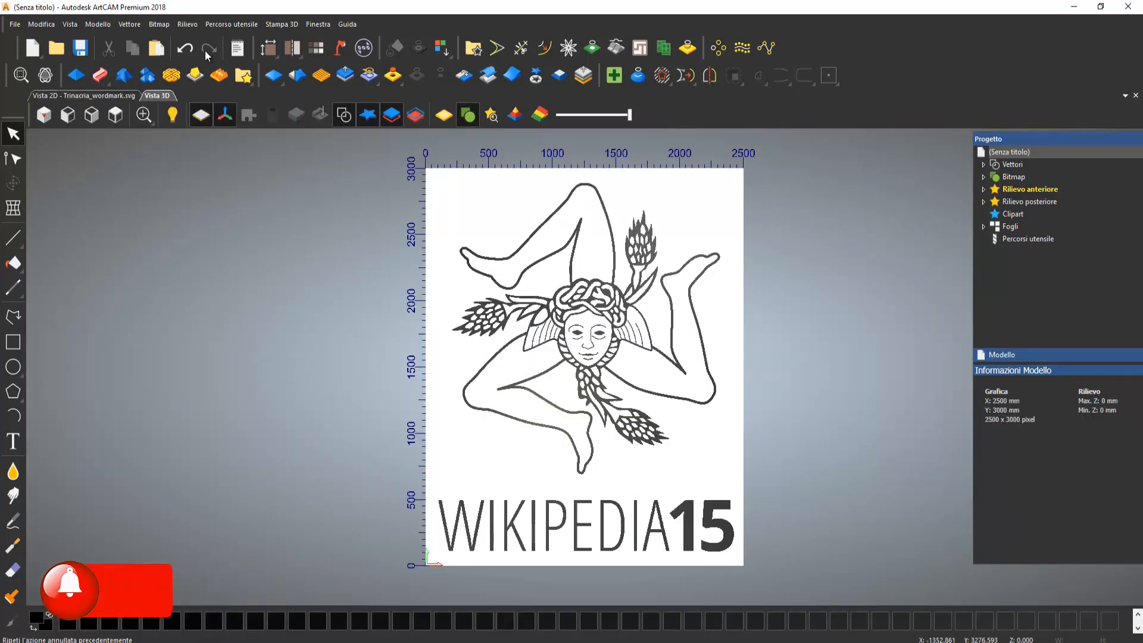
Step: Start the bitmap-to-vector conversion and reduce the image to a maximum of 2 colours
{"action": "left_click", "coordinate": [149, 24]}
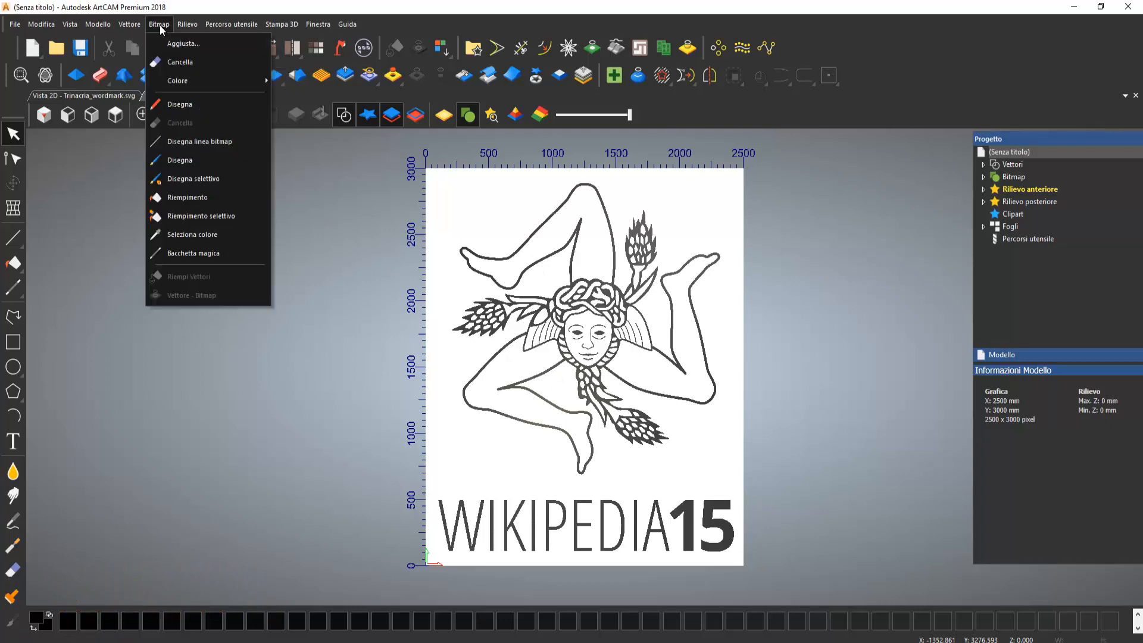
{"action": "mouse_move", "coordinate": [131, 24]}
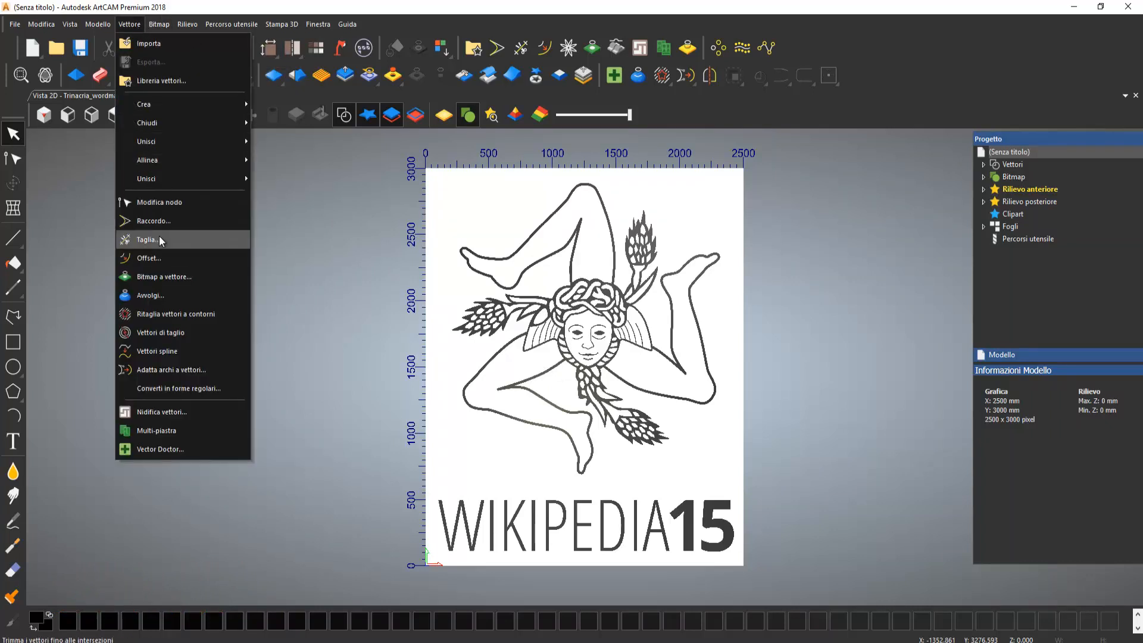
{"action": "left_click", "coordinate": [166, 277]}
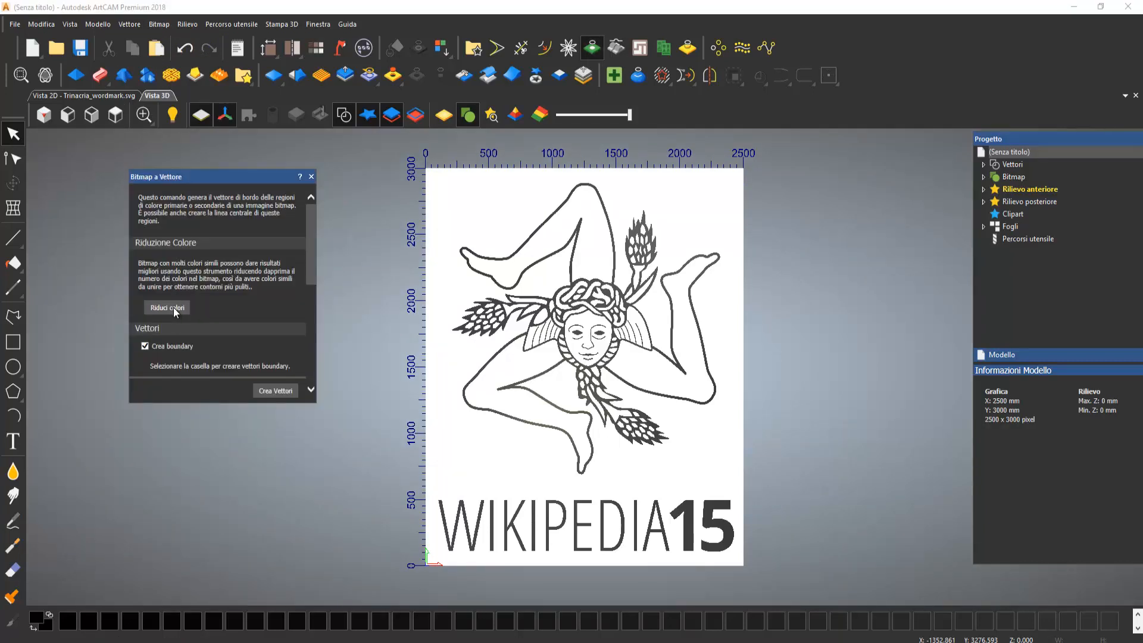
{"action": "left_click", "coordinate": [175, 307]}
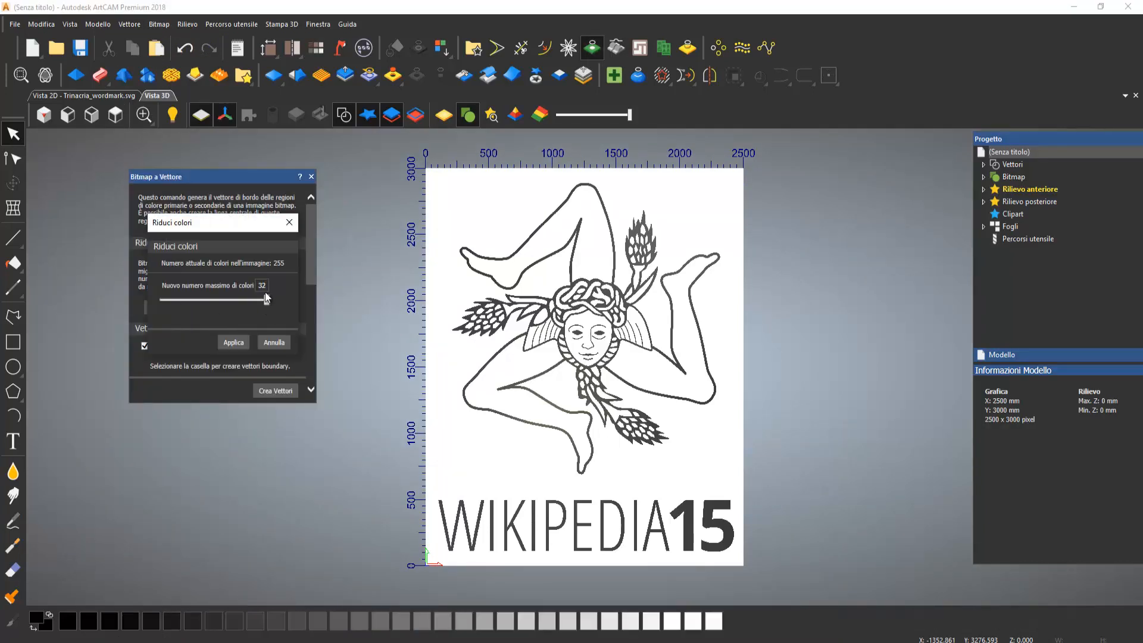
{"action": "left_click_drag", "start_coordinate": [259, 303], "coordinate": [160, 303]}
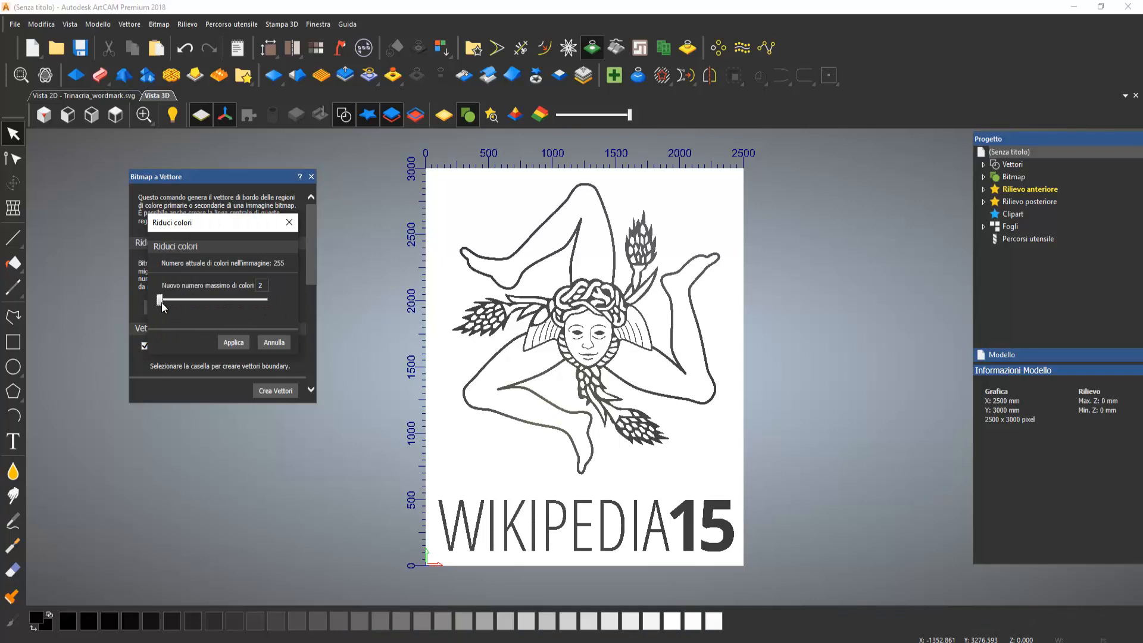
{"action": "left_click", "coordinate": [234, 342]}
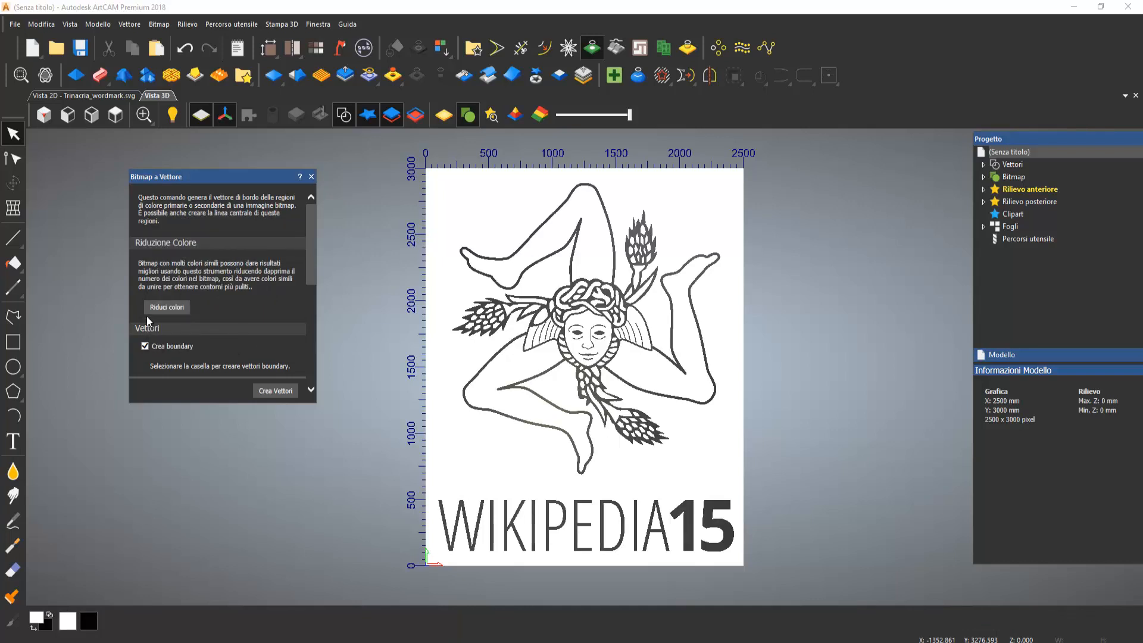
Step: Create boundary vectors from the two-colour bitmap and deselect them
{"action": "left_click", "coordinate": [263, 388]}
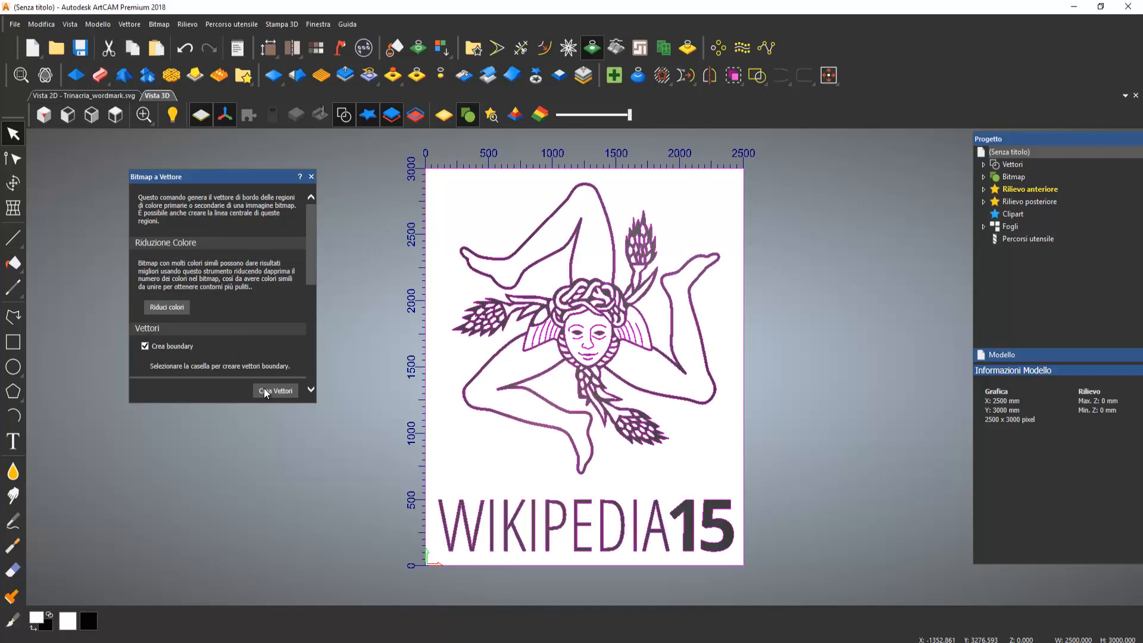
{"action": "left_click", "coordinate": [311, 177]}
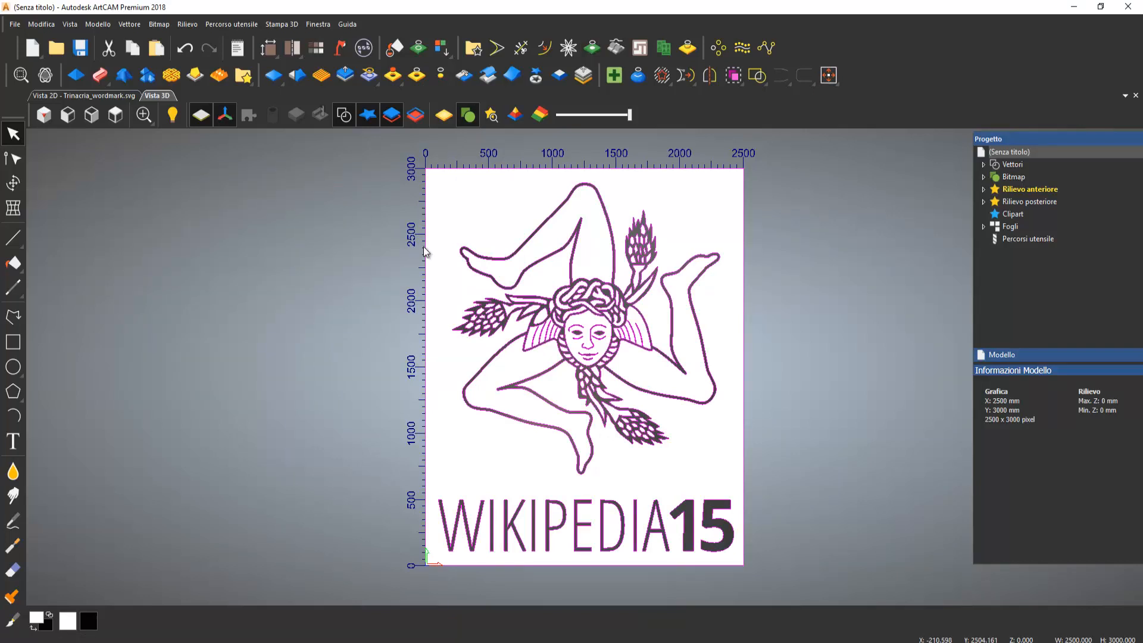
{"action": "left_click", "coordinate": [445, 409]}
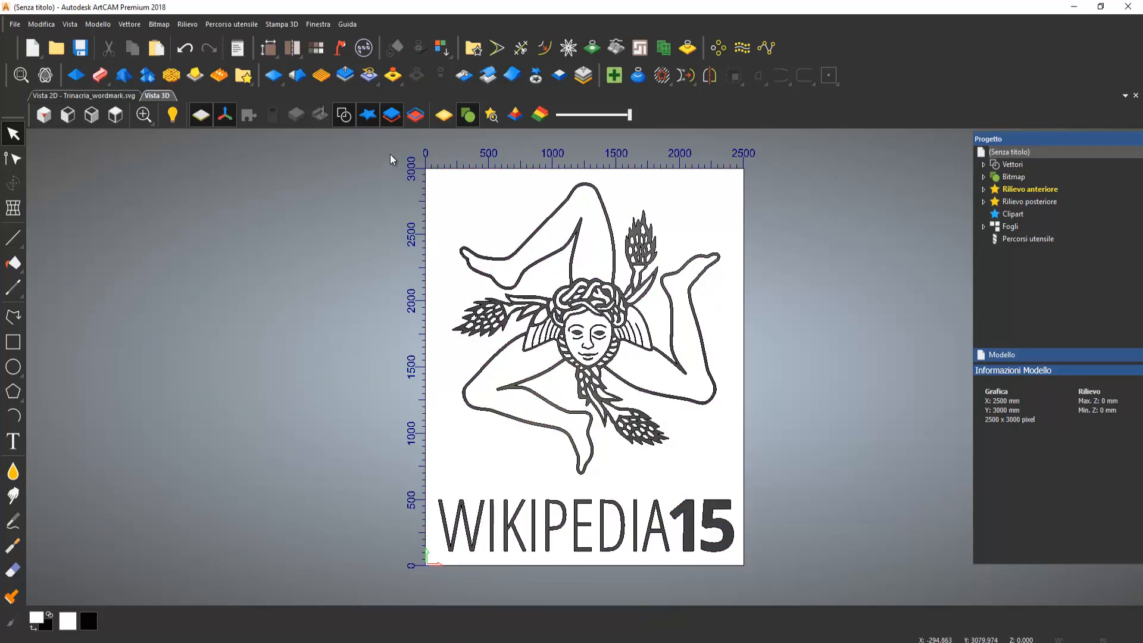
Step: Fade the bitmap so the vectors stand out, and cut the rectangular border vector around the page
{"action": "left_click_drag", "start_coordinate": [614, 117], "coordinate": [578, 114]}
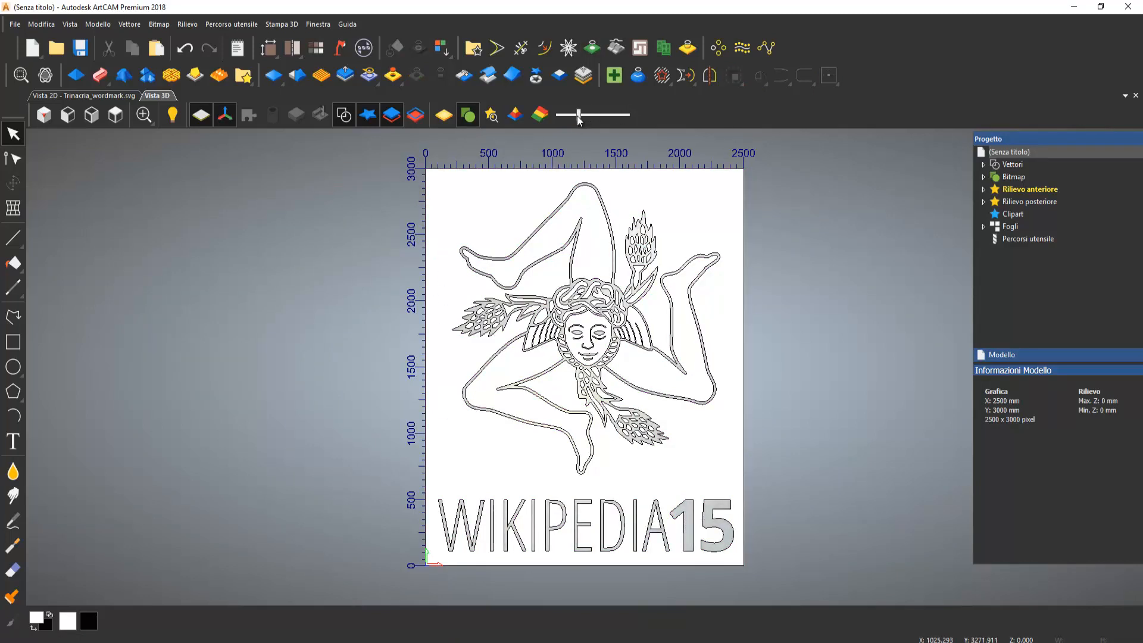
{"action": "left_click", "coordinate": [497, 170]}
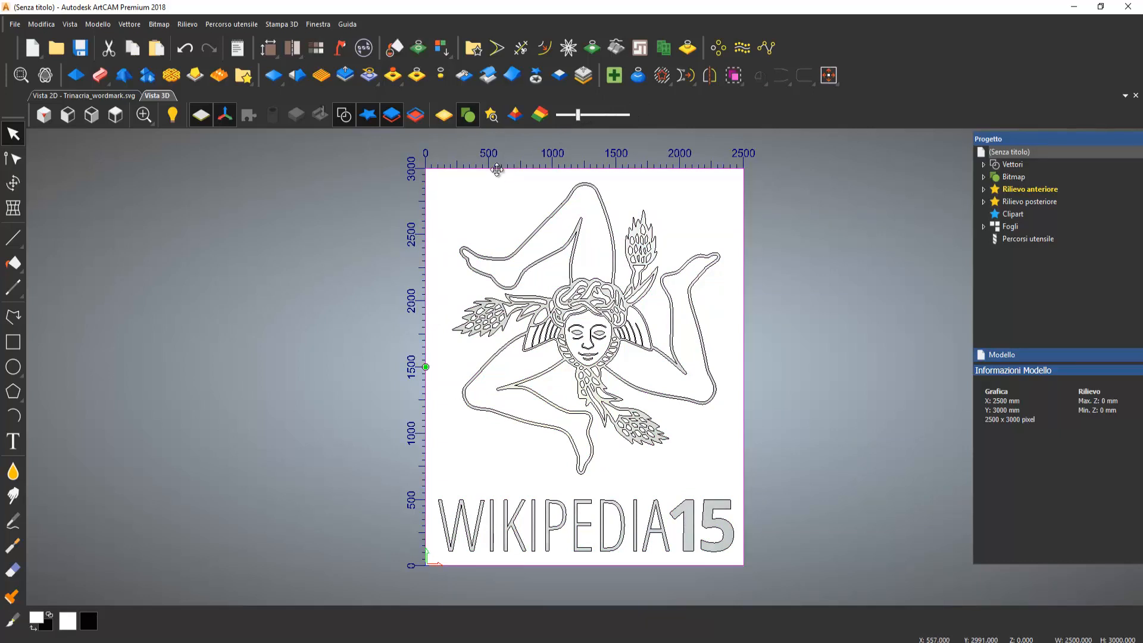
{"action": "right_click", "coordinate": [497, 169]}
{"action": "left_click", "coordinate": [527, 180]}
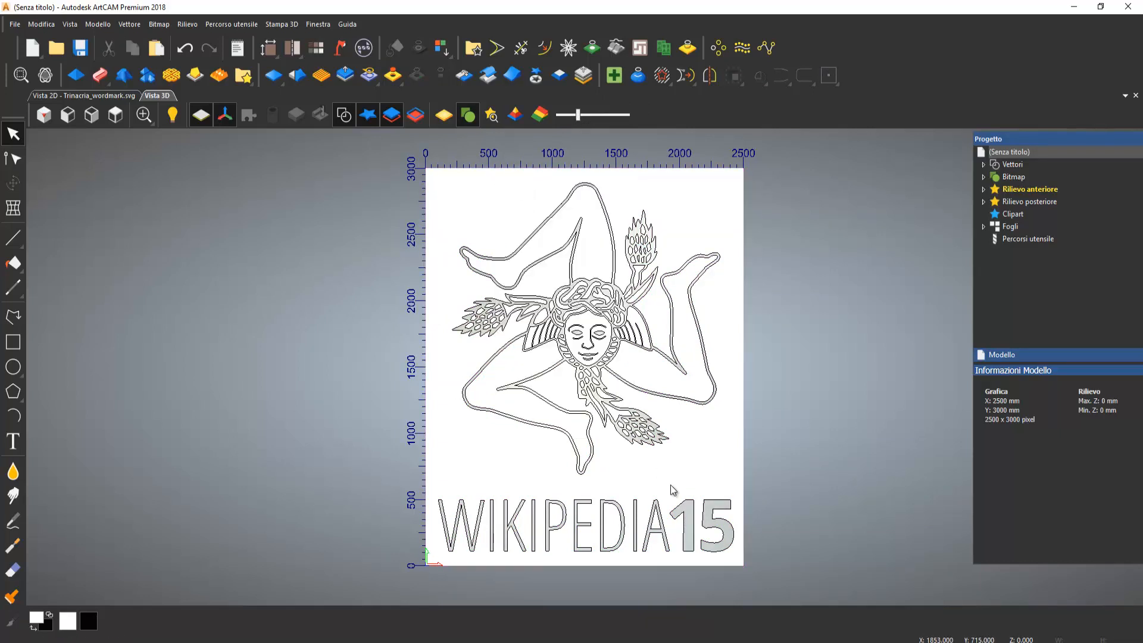
Step: Cut all vectors of the WIKIPEDIA15 lettering below the trinacria
{"action": "left_click_drag", "start_coordinate": [770, 552], "coordinate": [427, 494]}
{"action": "right_click", "coordinate": [476, 497]}
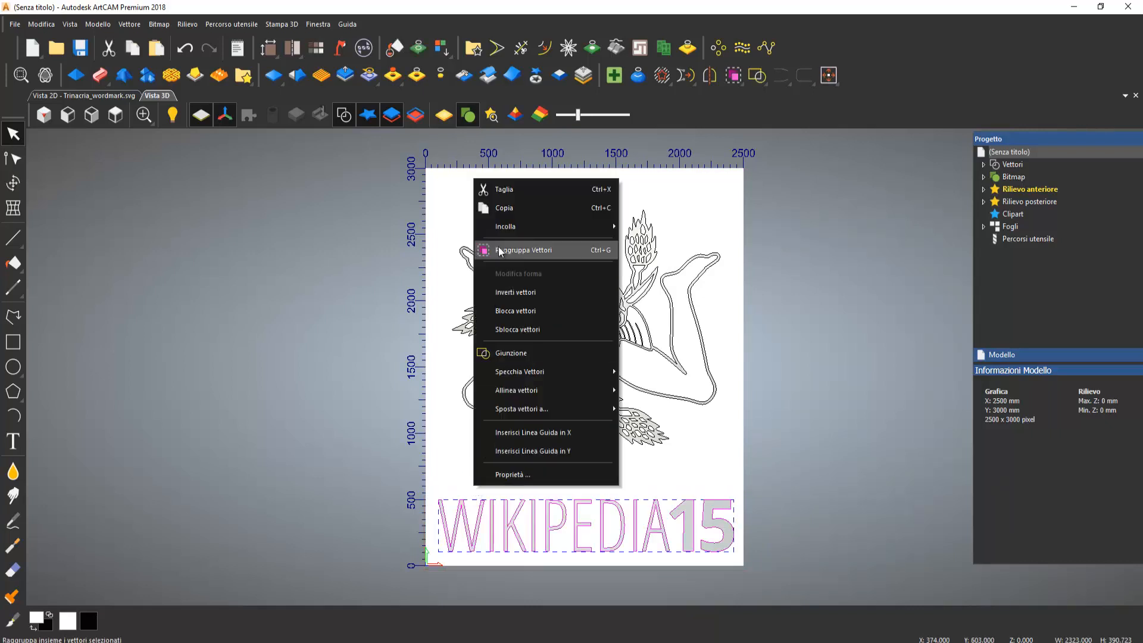
{"action": "left_click", "coordinate": [500, 191]}
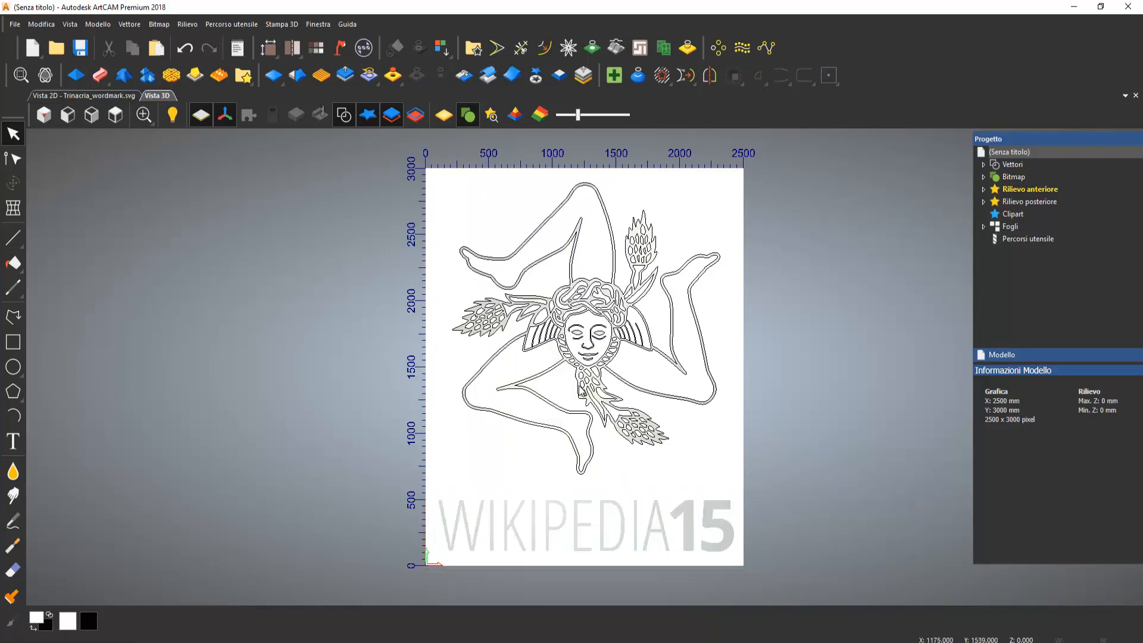
Step: Select all trinacria vectors, fade the bitmap out completely and inspect the outlines around the face
{"action": "scroll", "coordinate": [588, 419], "scroll_direction": "up", "scroll_amount": 2}
{"action": "scroll", "coordinate": [592, 420], "scroll_direction": "down", "scroll_amount": 2}
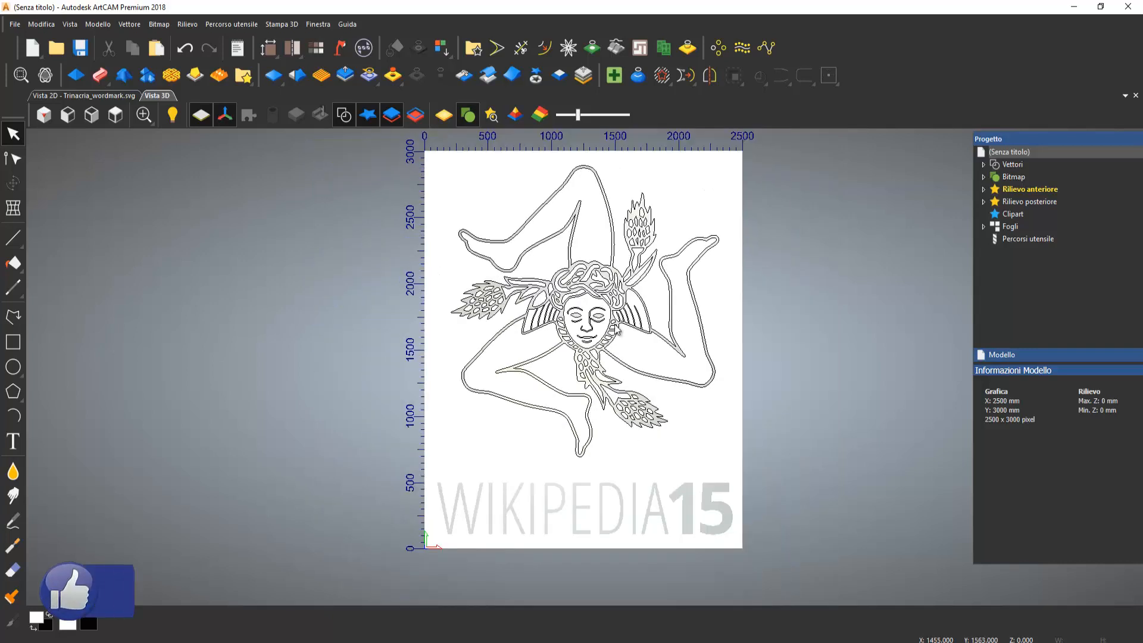
{"action": "scroll", "coordinate": [595, 417], "scroll_direction": "up", "scroll_amount": 1}
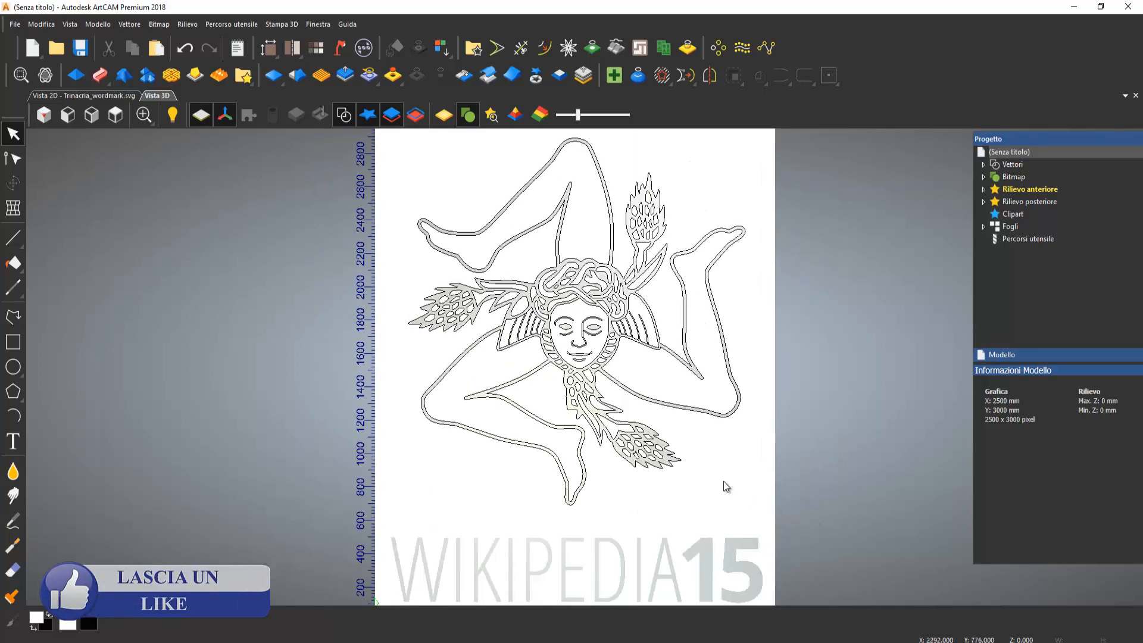
{"action": "left_click_drag", "start_coordinate": [739, 480], "coordinate": [400, 134]}
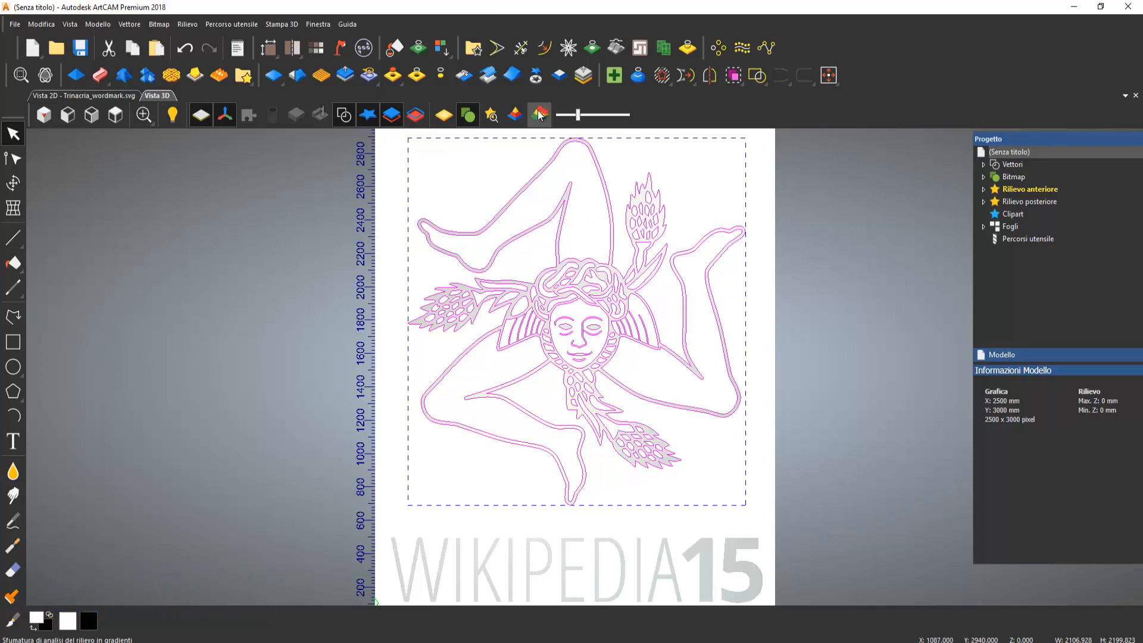
{"action": "mouse_move", "coordinate": [577, 118]}
{"action": "left_mouse_down"}
{"action": "mouse_move", "coordinate": [554, 119]}
{"action": "mouse_move", "coordinate": [533, 138]}
{"action": "left_mouse_up"}
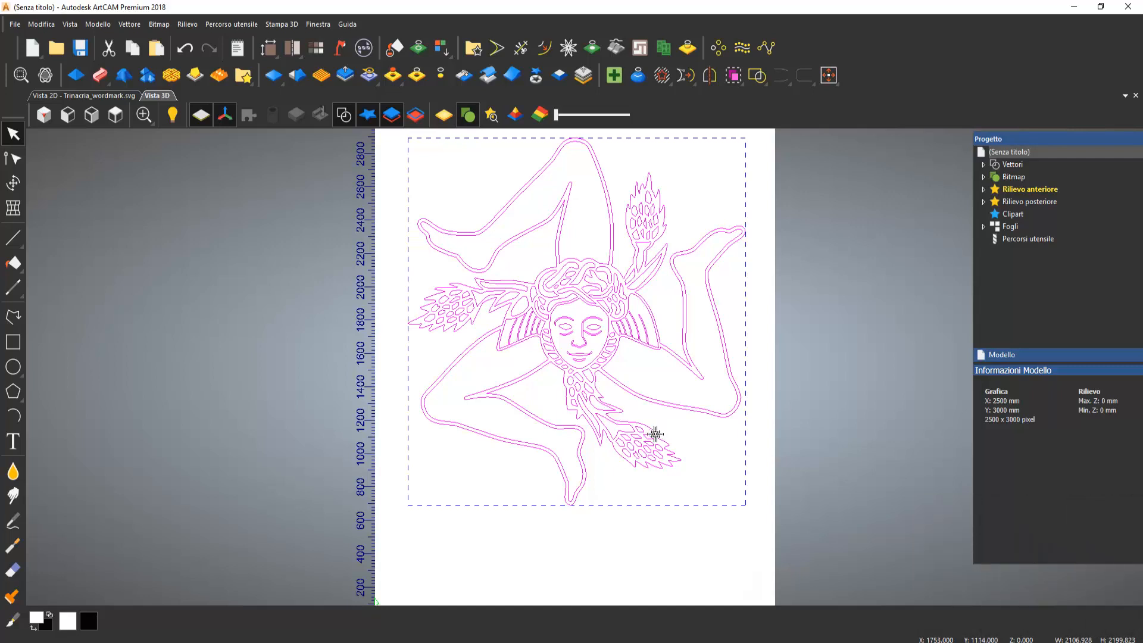
{"action": "scroll", "coordinate": [570, 327], "scroll_direction": "up", "scroll_amount": 3}
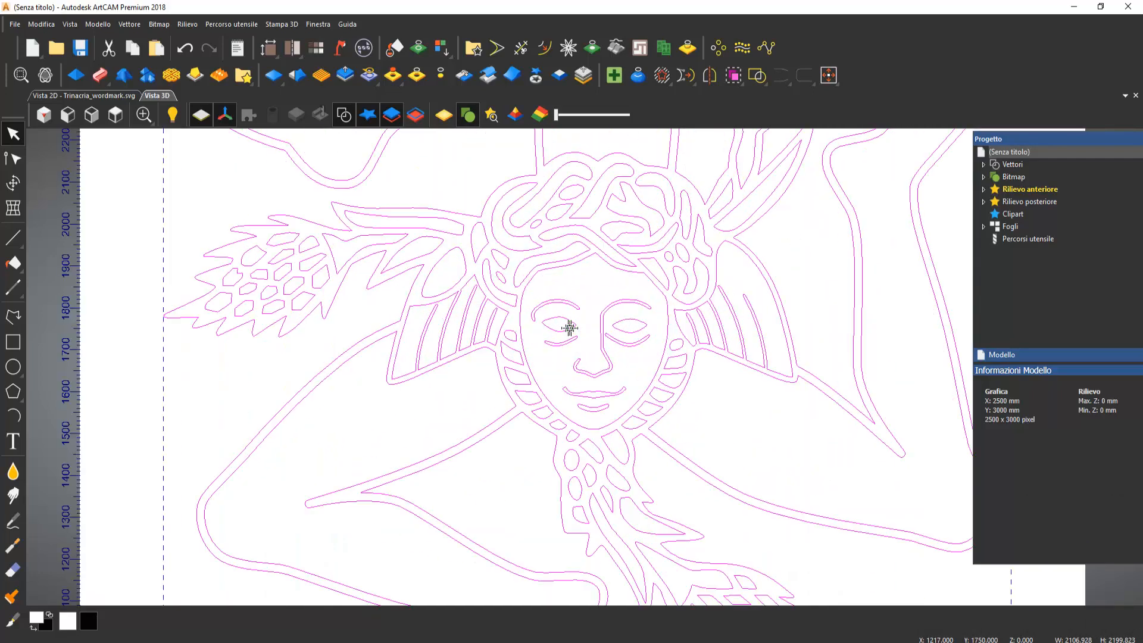
{"action": "scroll", "coordinate": [570, 328], "scroll_direction": "down", "scroll_amount": 5}
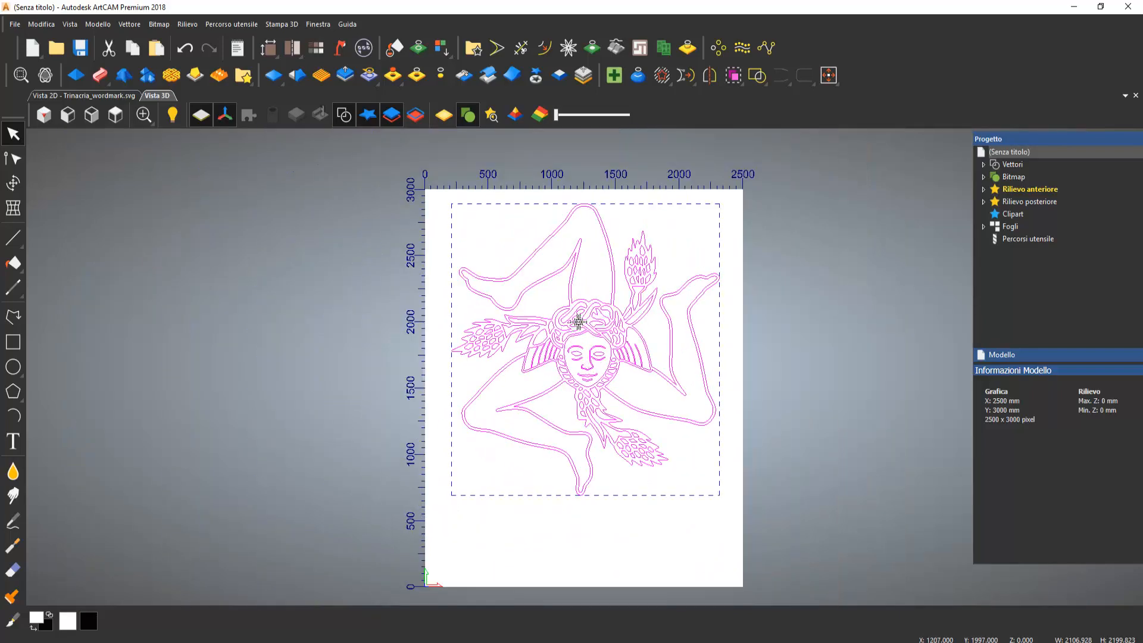
{"action": "left_click", "coordinate": [505, 237]}
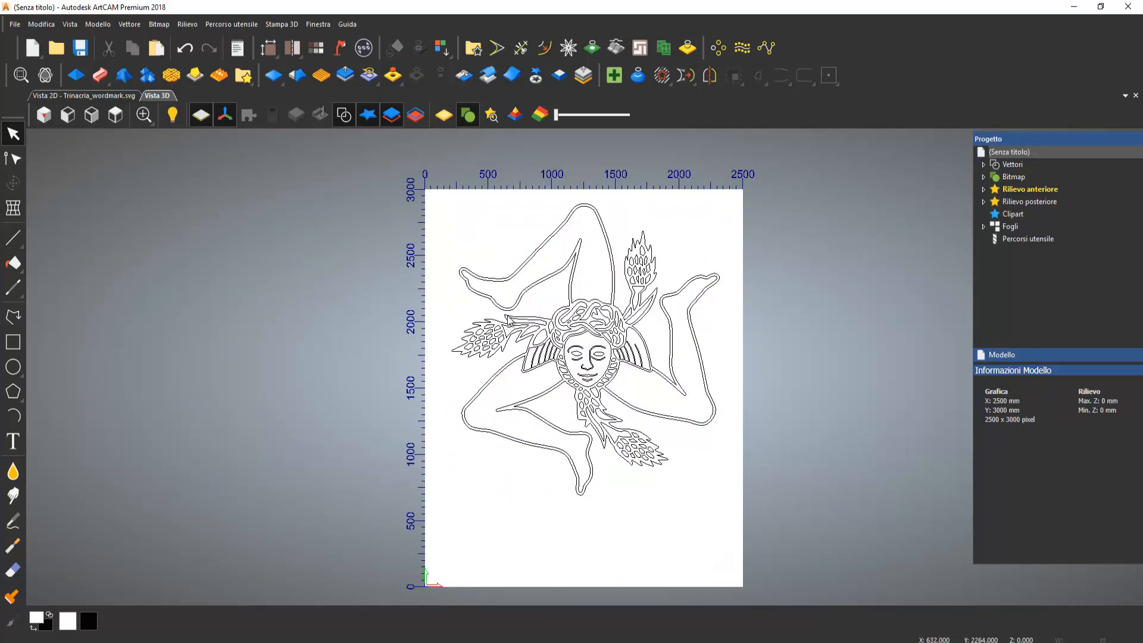
Step: Select the trinacria's outer silhouette vector and open its shape settings with a flat profile
{"action": "left_click", "coordinate": [500, 281]}
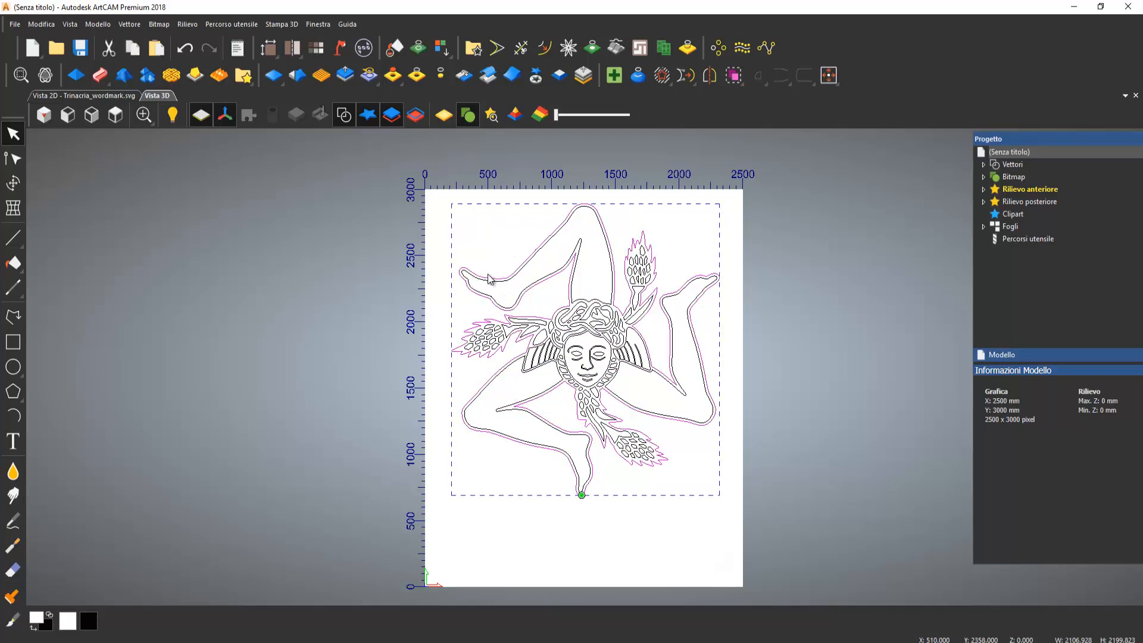
{"action": "left_click", "coordinate": [77, 77]}
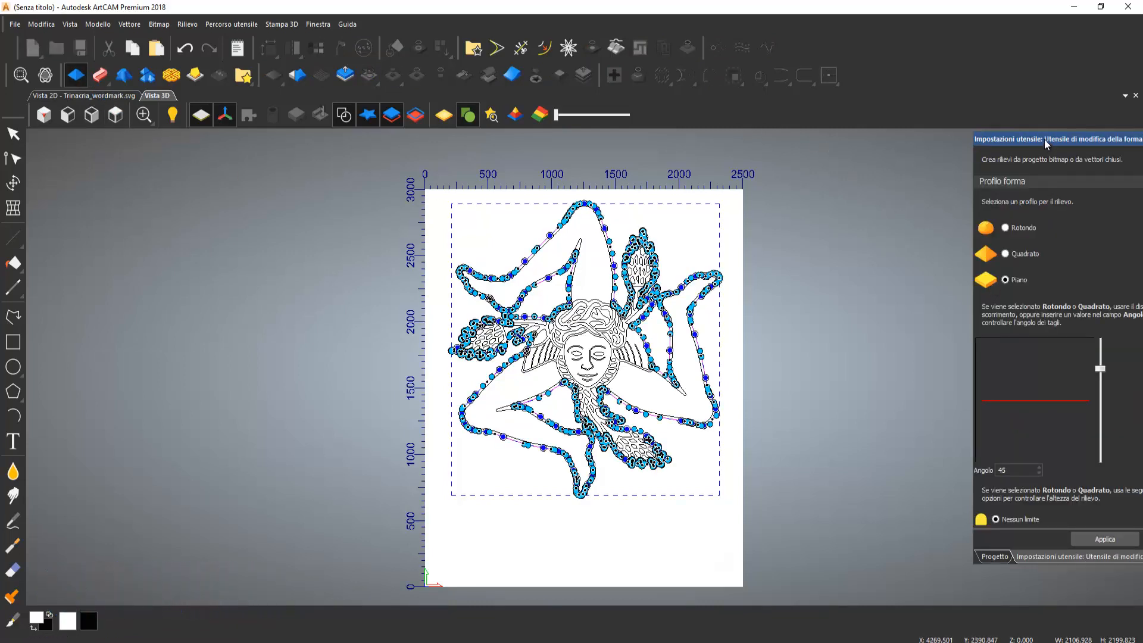
{"action": "left_click_drag", "start_coordinate": [1045, 139], "coordinate": [973, 69]}
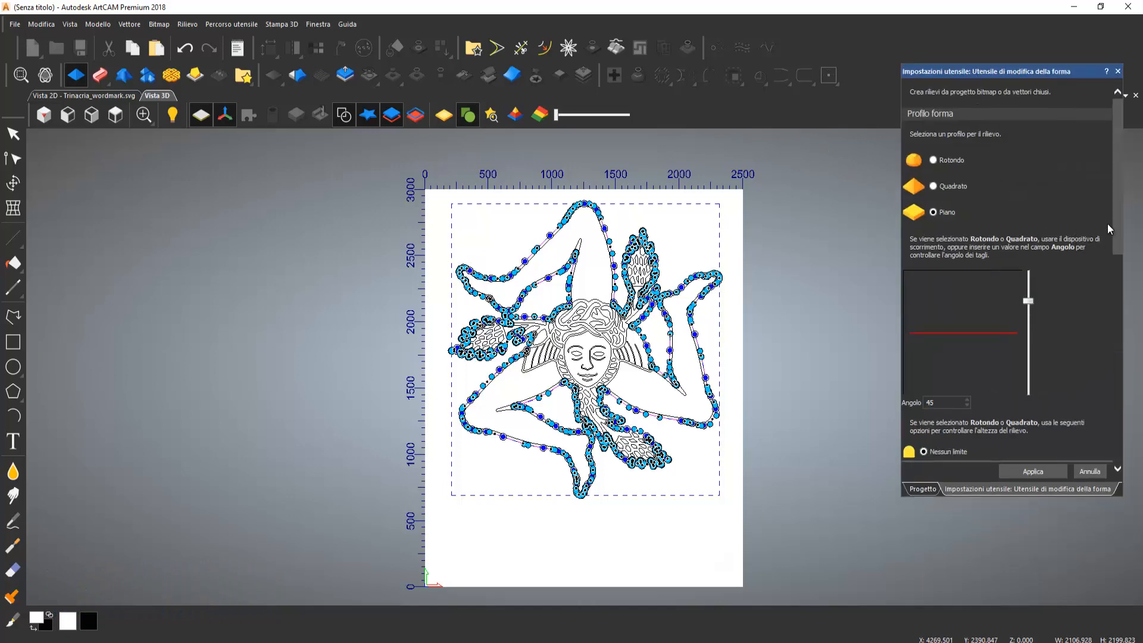
{"action": "left_click_drag", "start_coordinate": [1120, 223], "coordinate": [1122, 293]}
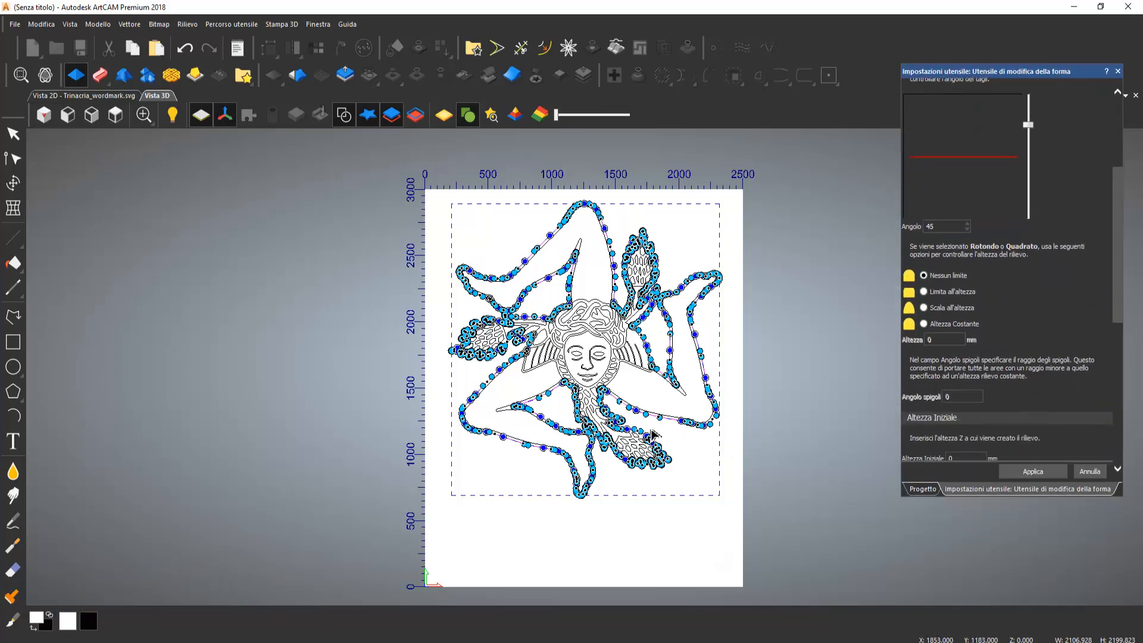
{"action": "left_click_drag", "start_coordinate": [643, 434], "coordinate": [643, 215]}
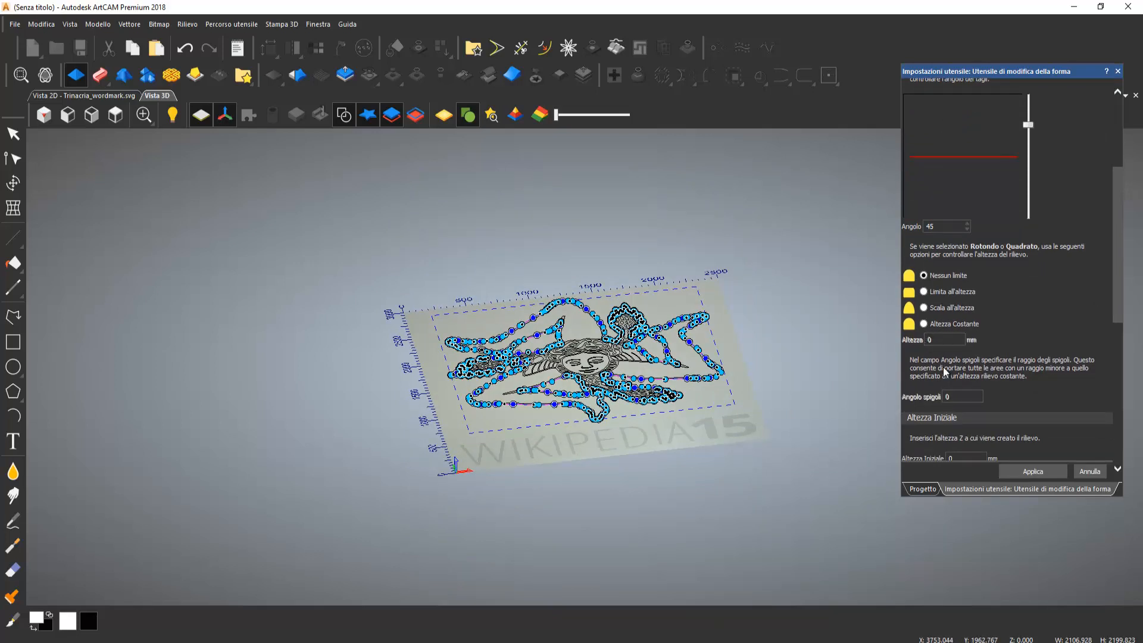
Step: Try a starting height of 5 mm for the flat shape and check its thickness
{"action": "scroll", "coordinate": [974, 389], "scroll_direction": "down", "scroll_amount": 3}
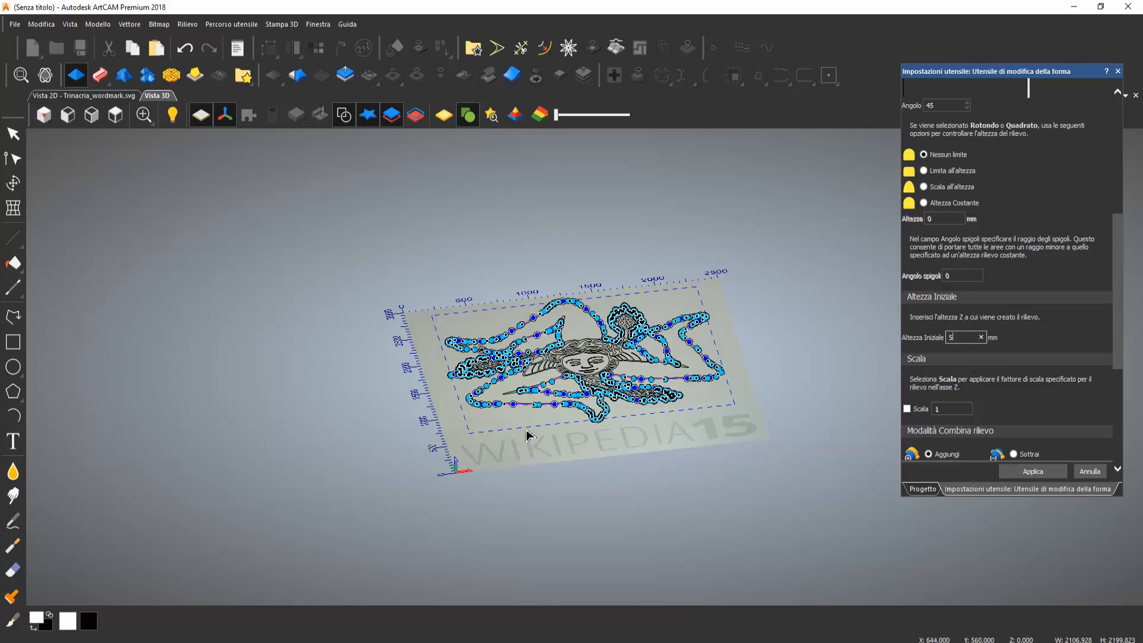
{"action": "scroll", "coordinate": [526, 436], "scroll_direction": "up", "scroll_amount": 5}
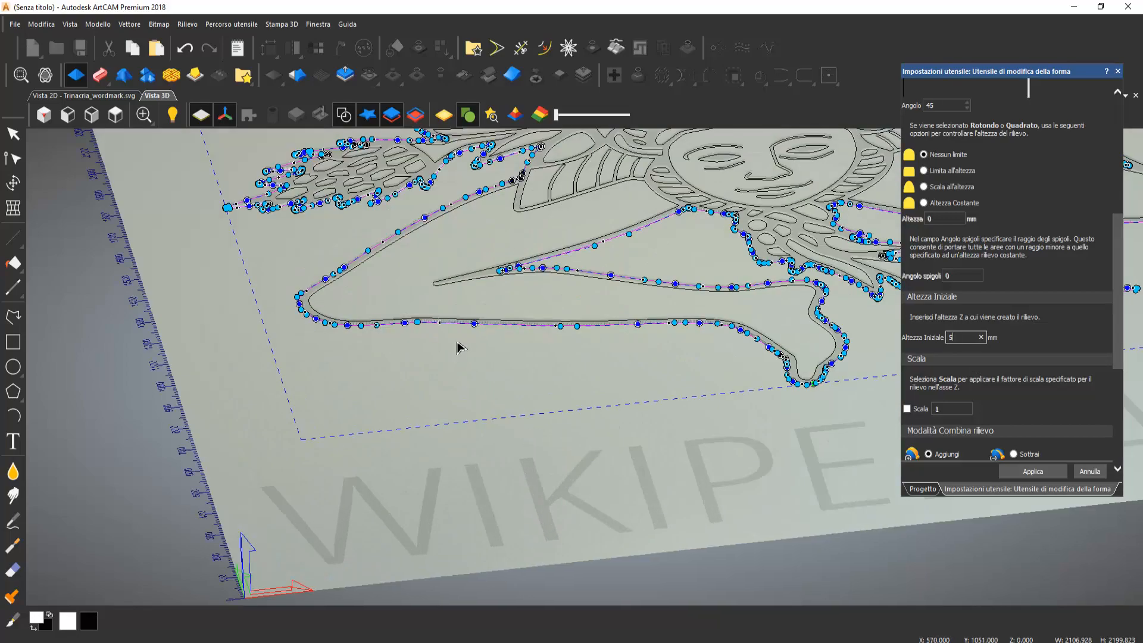
{"action": "left_click_drag", "start_coordinate": [460, 347], "coordinate": [460, 289]}
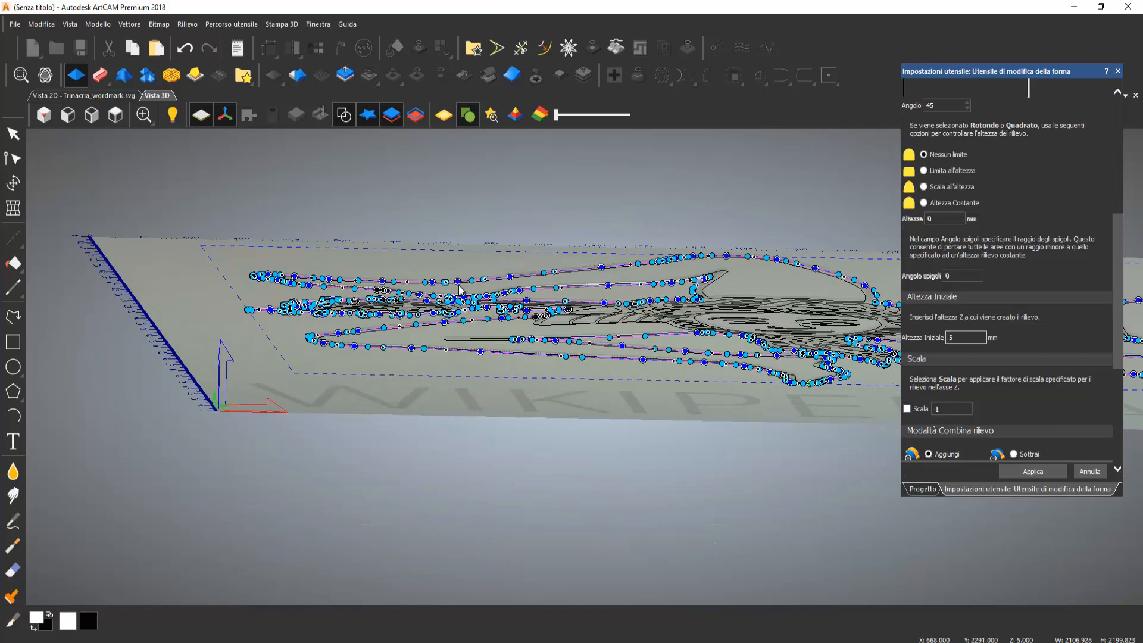
Step: Set the flat shape's starting height to 8 mm and apply it to the relief
{"action": "scroll", "coordinate": [559, 362], "scroll_direction": "up", "scroll_amount": 10}
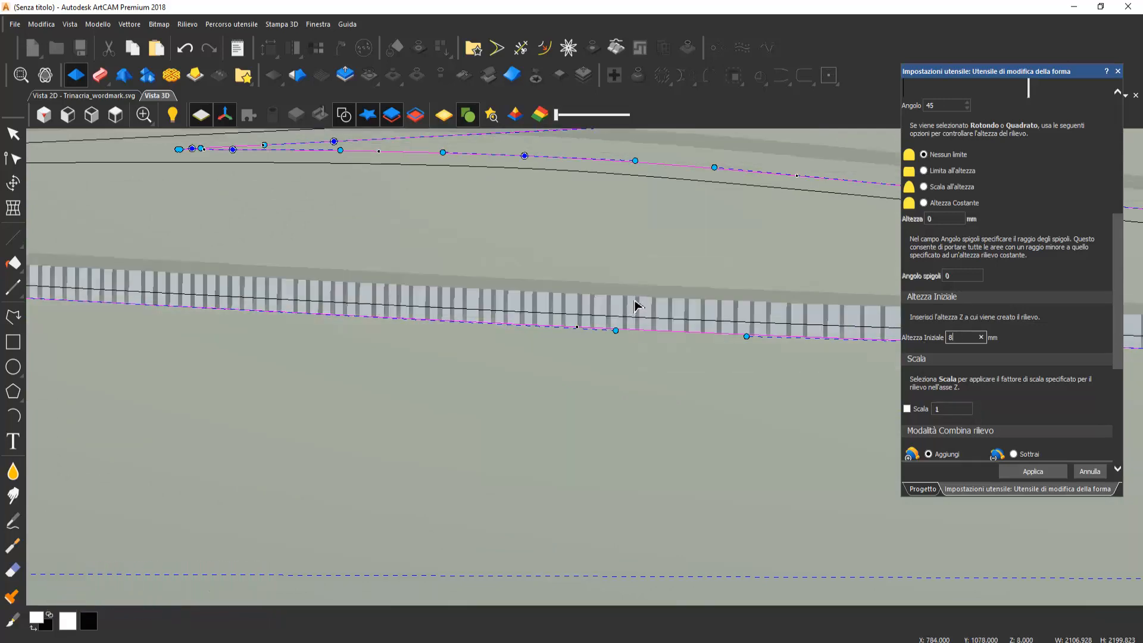
{"action": "scroll", "coordinate": [648, 317], "scroll_direction": "down", "scroll_amount": 10}
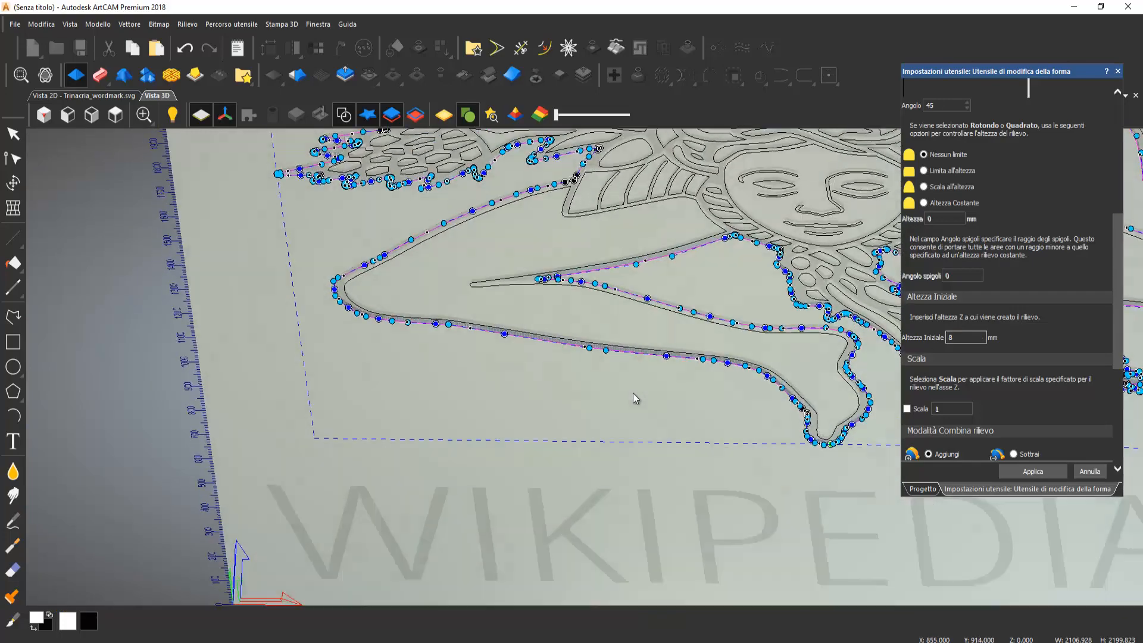
{"action": "mouse_move", "coordinate": [633, 392]}
{"action": "middle_mouse_down"}
{"action": "mouse_move", "coordinate": [627, 419]}
{"action": "mouse_move", "coordinate": [658, 371]}
{"action": "mouse_move", "coordinate": [633, 396]}
{"action": "middle_mouse_up"}
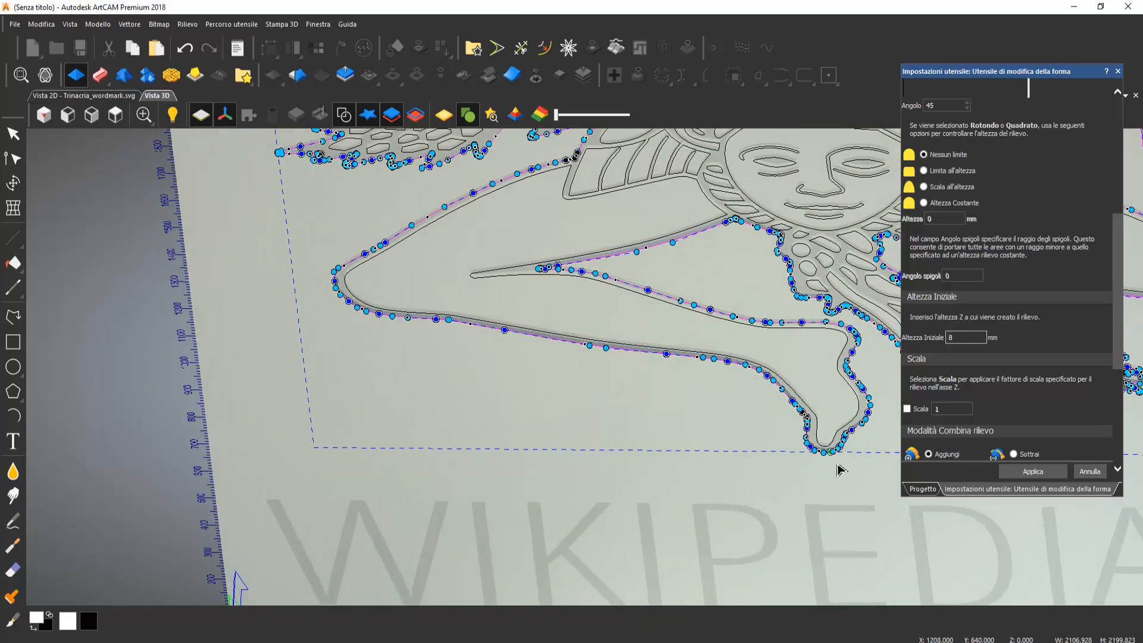
{"action": "left_click", "coordinate": [1029, 472]}
{"action": "left_click", "coordinate": [13, 134]}
Step: Examine the flat trinacria base relief up close and from several angles
{"action": "scroll", "coordinate": [582, 340], "scroll_direction": "down", "scroll_amount": 2}
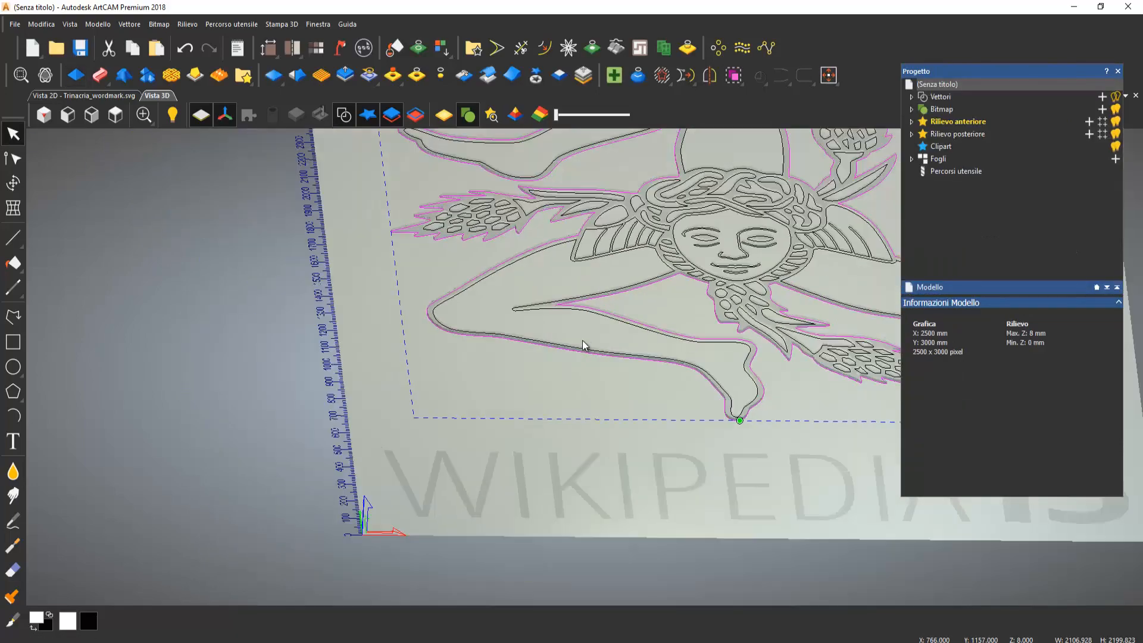
{"action": "scroll", "coordinate": [583, 340], "scroll_direction": "down", "scroll_amount": 3}
{"action": "left_click_drag", "start_coordinate": [677, 338], "coordinate": [684, 485]}
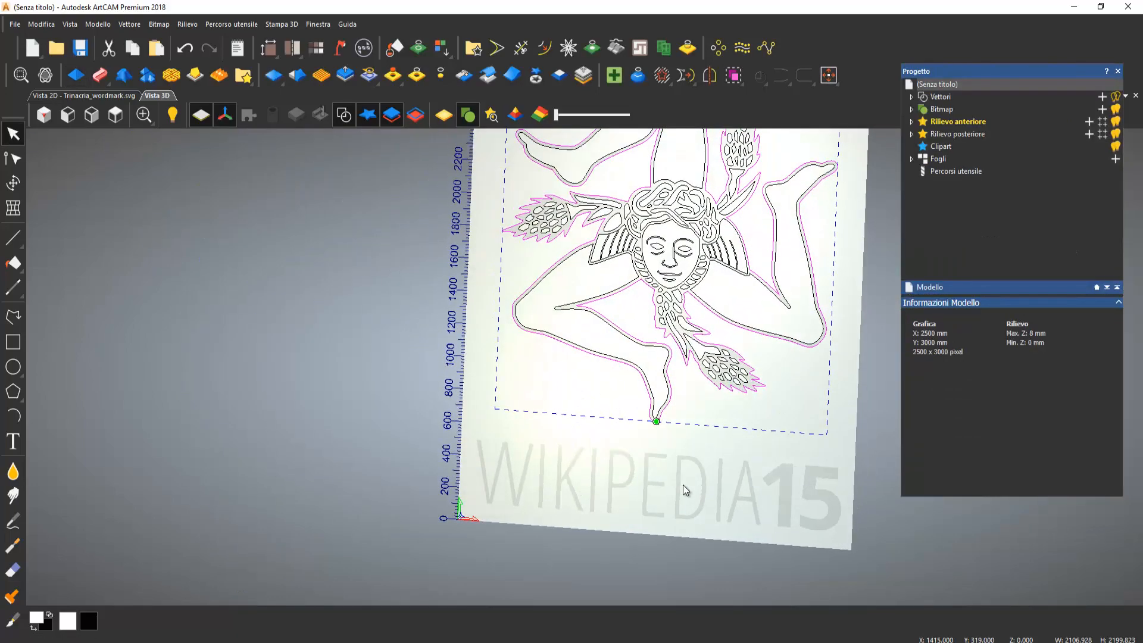
{"action": "scroll", "coordinate": [635, 364], "scroll_direction": "up", "scroll_amount": 2}
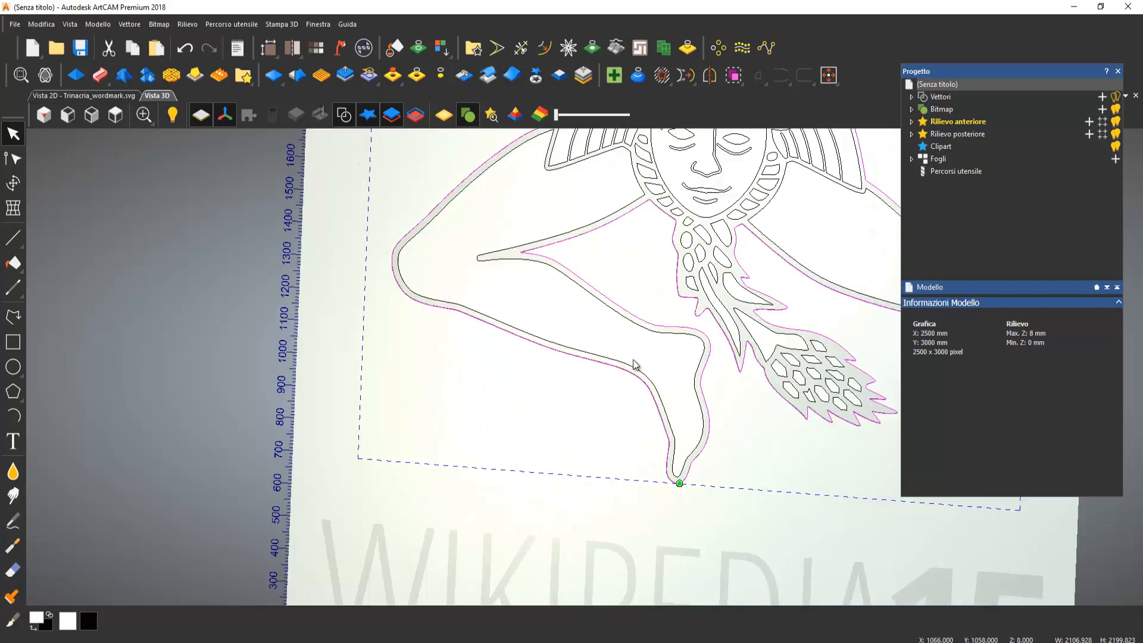
{"action": "scroll", "coordinate": [635, 364], "scroll_direction": "down", "scroll_amount": 2}
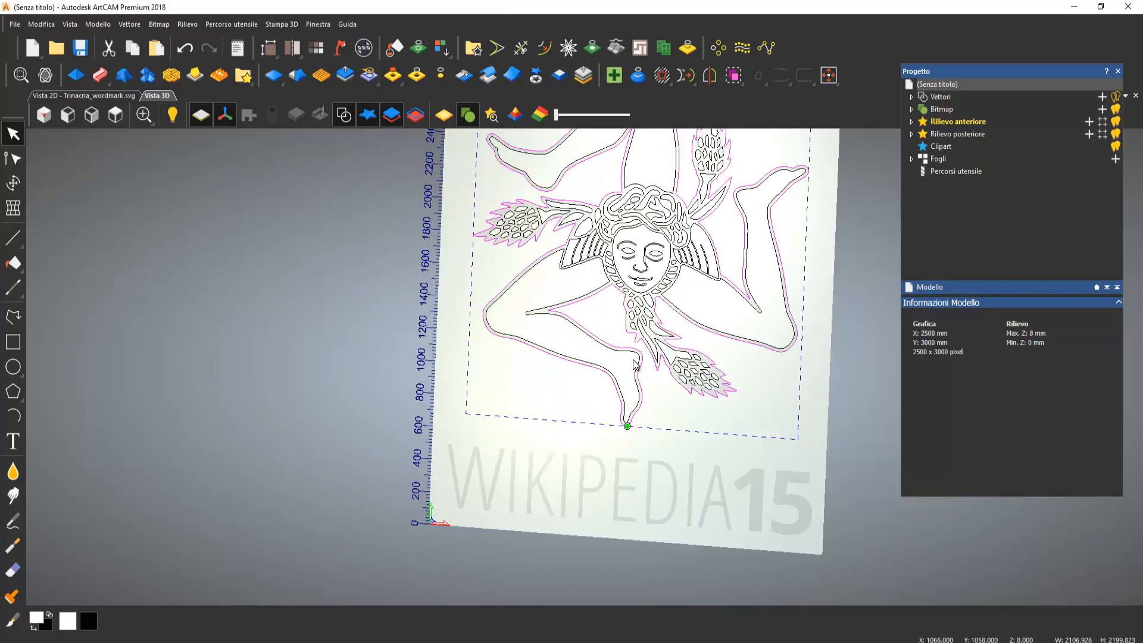
{"action": "scroll", "coordinate": [635, 365], "scroll_direction": "down", "scroll_amount": 1}
{"action": "left_click_drag", "start_coordinate": [666, 400], "coordinate": [745, 267]}
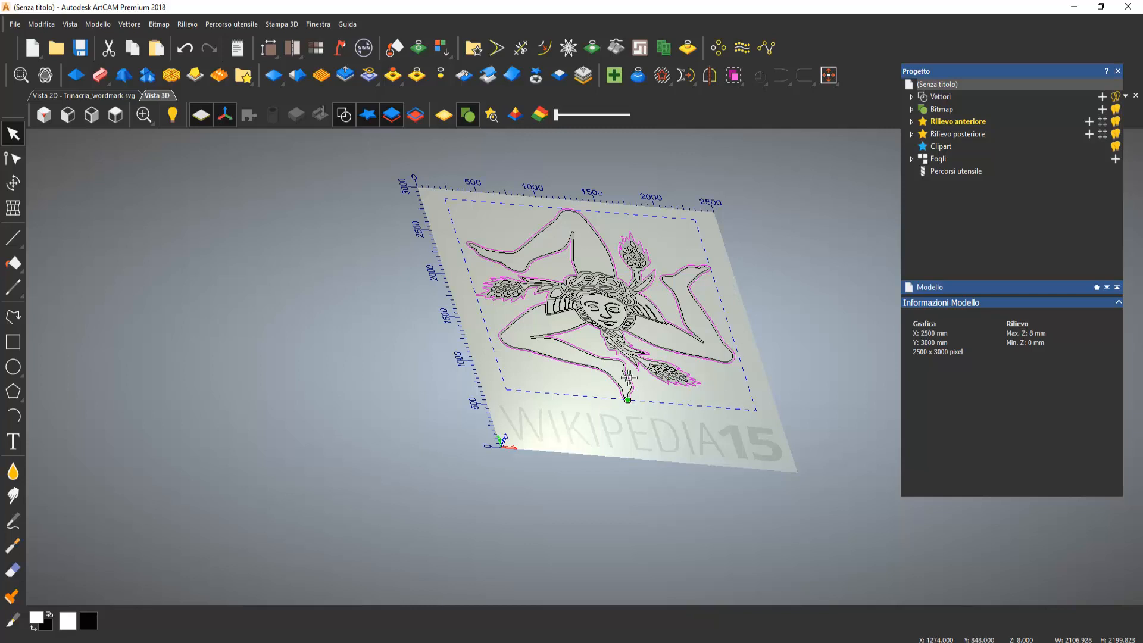
Step: Add a round profile with a 23° angle over the outer silhouette and close the shape settings
{"action": "left_click", "coordinate": [75, 74]}
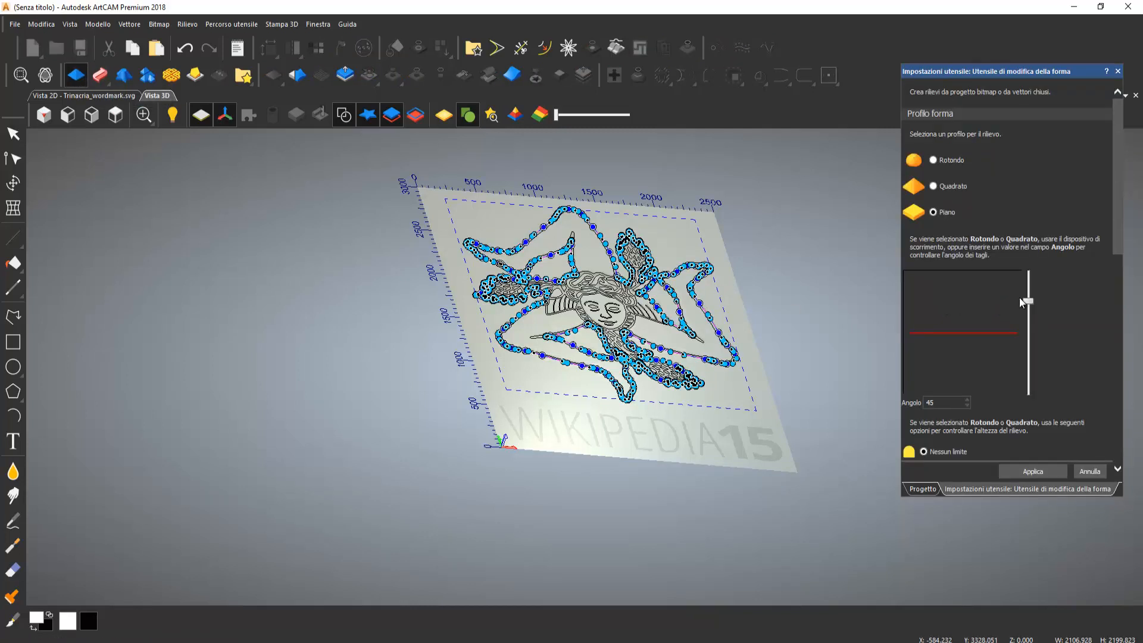
{"action": "left_click", "coordinate": [932, 160]}
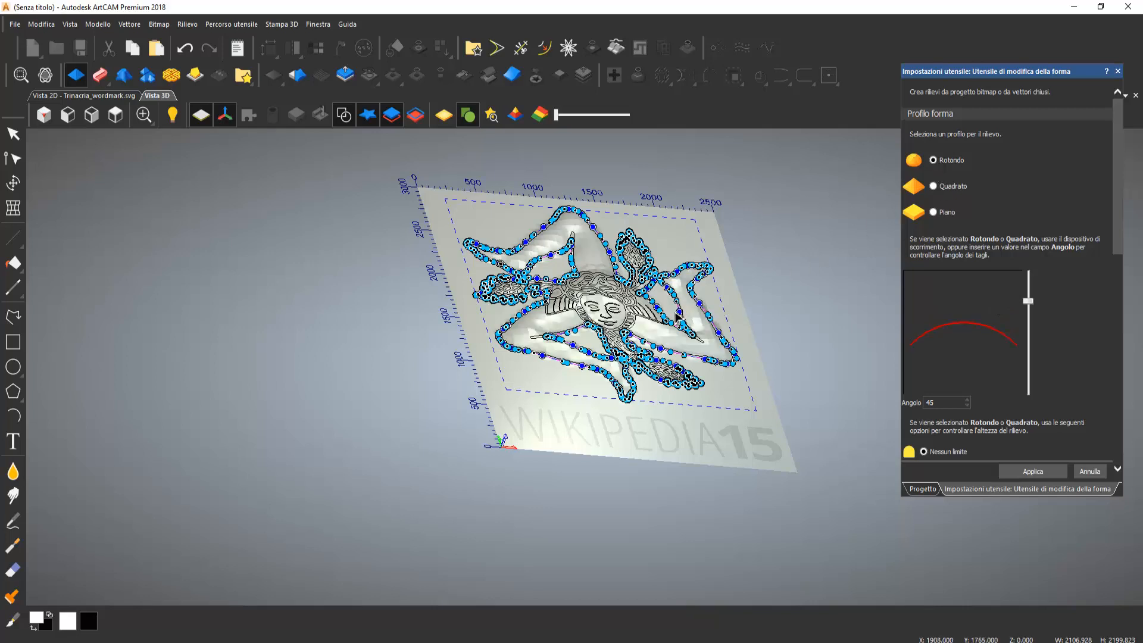
{"action": "left_click", "coordinate": [43, 115]}
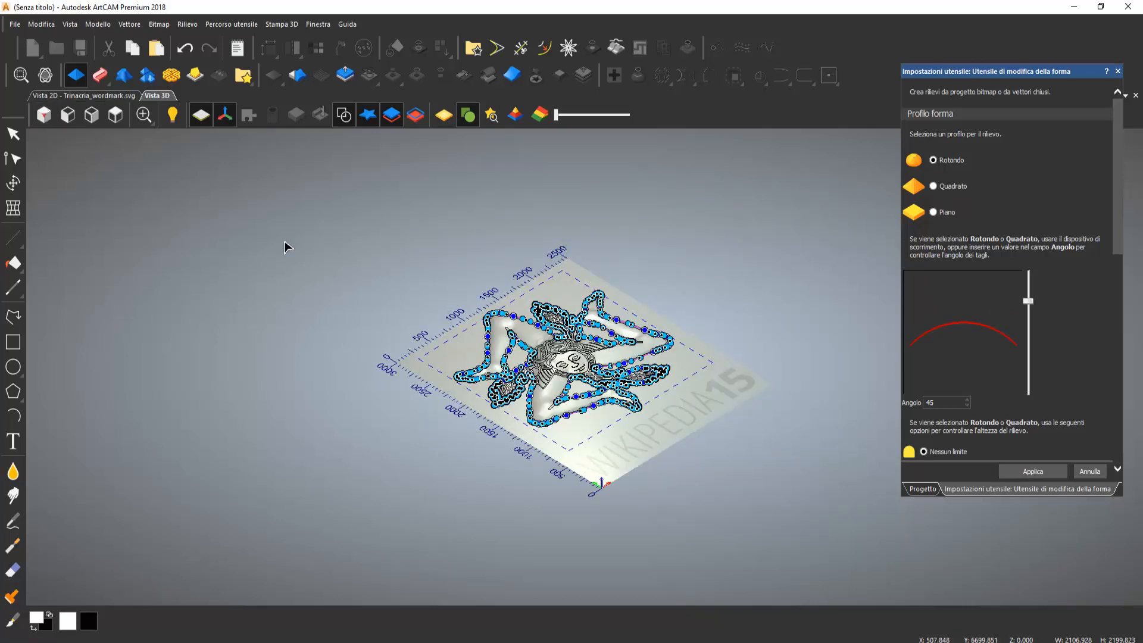
{"action": "left_click_drag", "start_coordinate": [570, 400], "coordinate": [573, 371]}
{"action": "scroll", "coordinate": [573, 383], "scroll_direction": "up", "scroll_amount": 5}
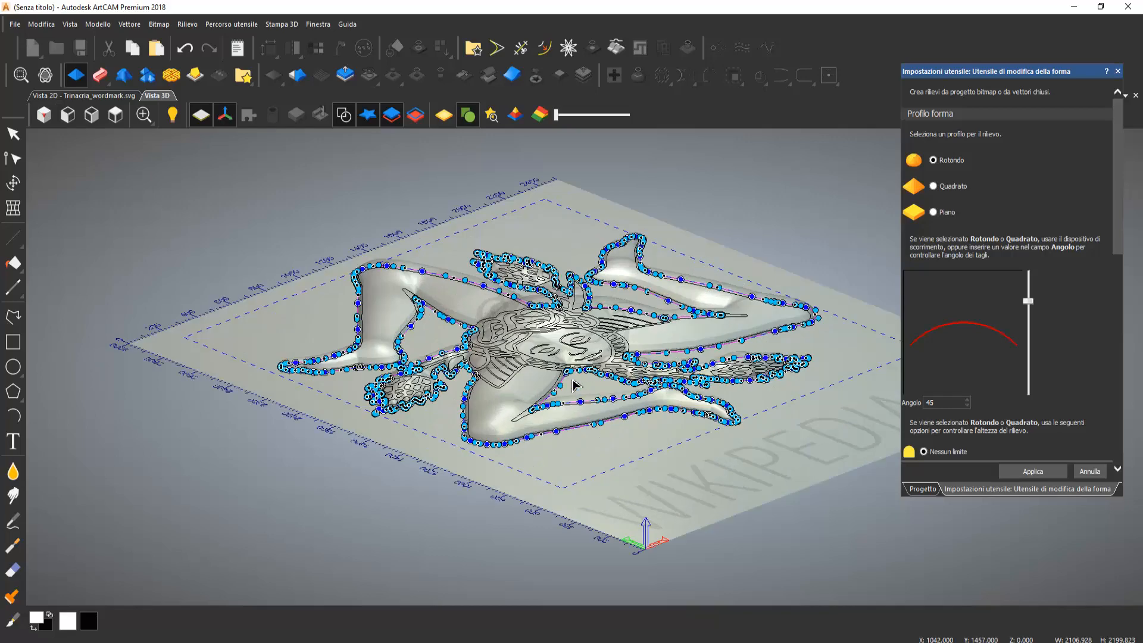
{"action": "left_click_drag", "start_coordinate": [619, 413], "coordinate": [618, 347]}
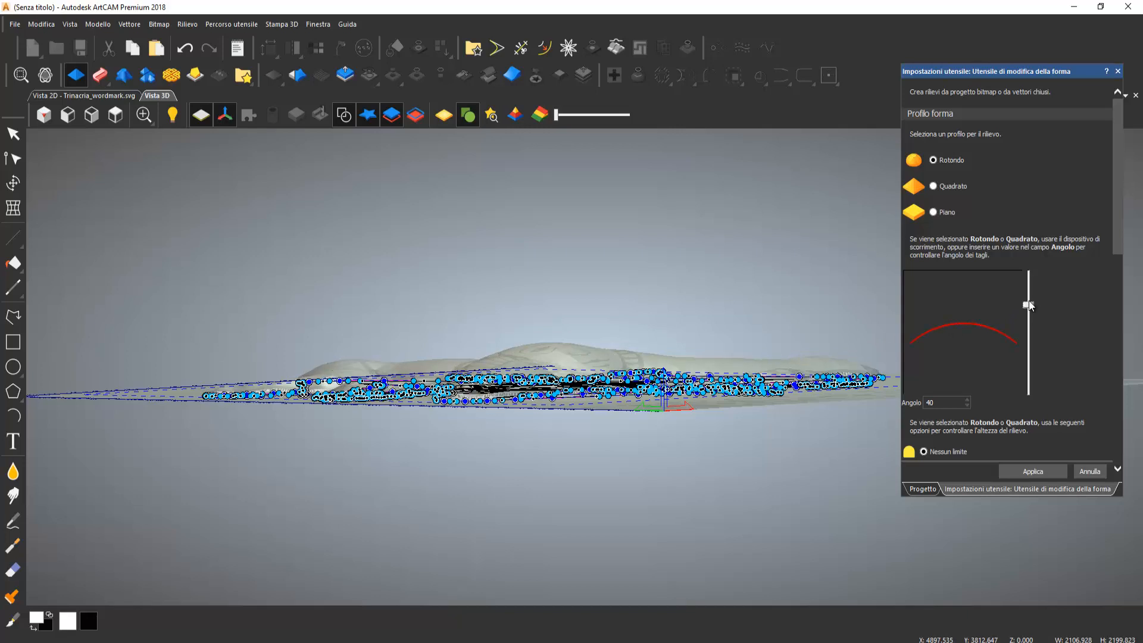
{"action": "left_click_drag", "start_coordinate": [1029, 306], "coordinate": [1035, 318]}
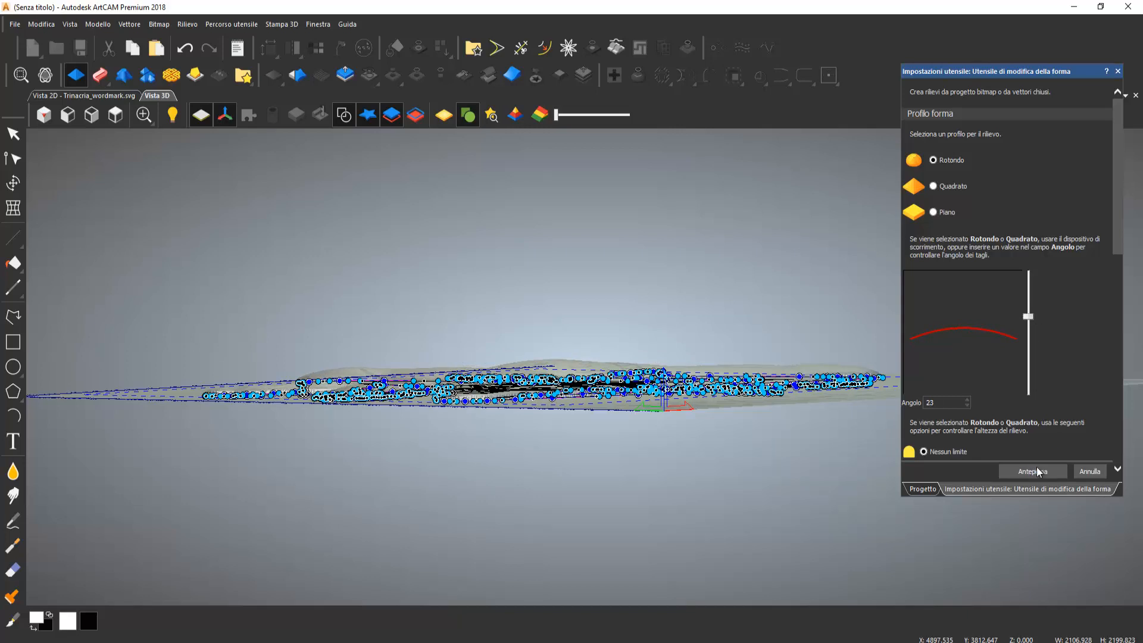
{"action": "left_click", "coordinate": [6, 132]}
Step: Select the inner outlines of all three legs together
{"action": "left_click_drag", "start_coordinate": [427, 268], "coordinate": [541, 402]}
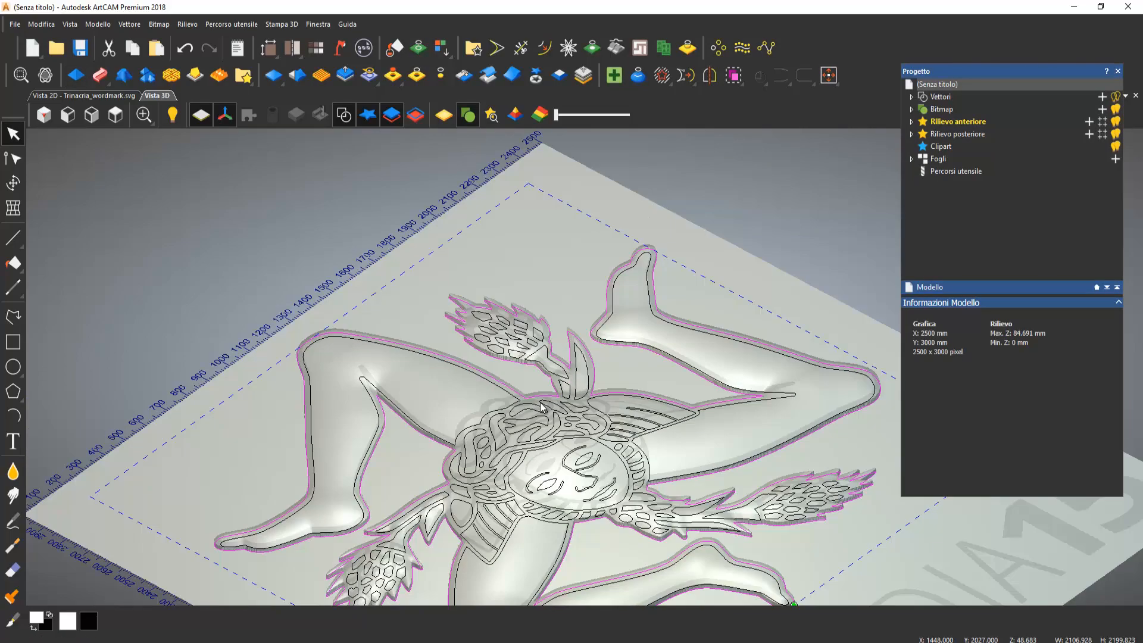
{"action": "left_click_drag", "start_coordinate": [613, 467], "coordinate": [297, 439]}
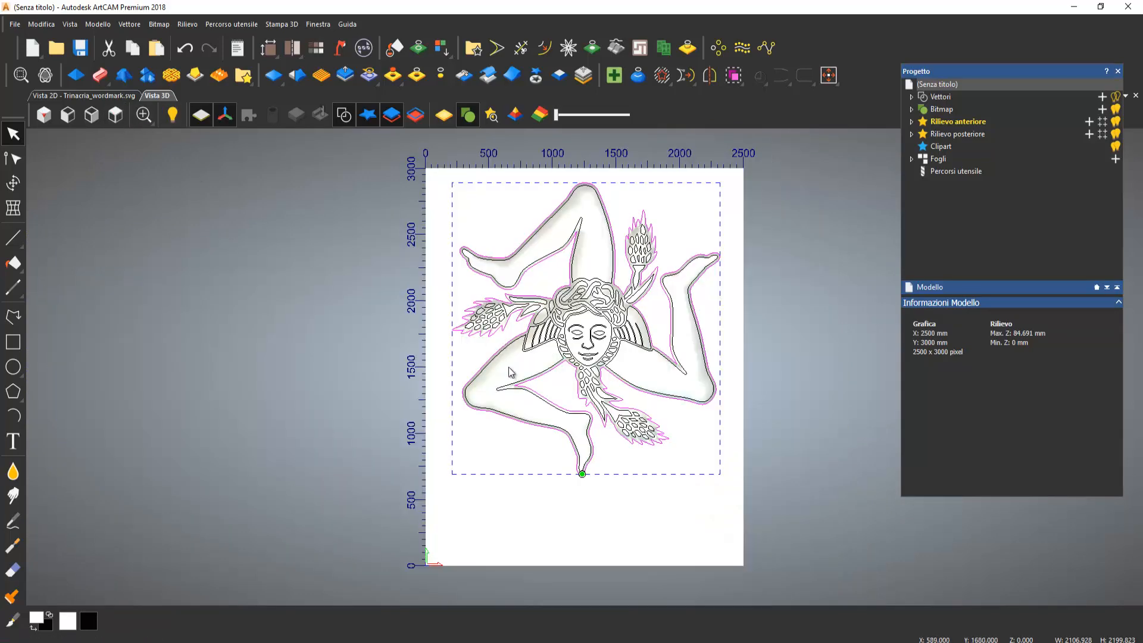
{"action": "left_click", "coordinate": [523, 382]}
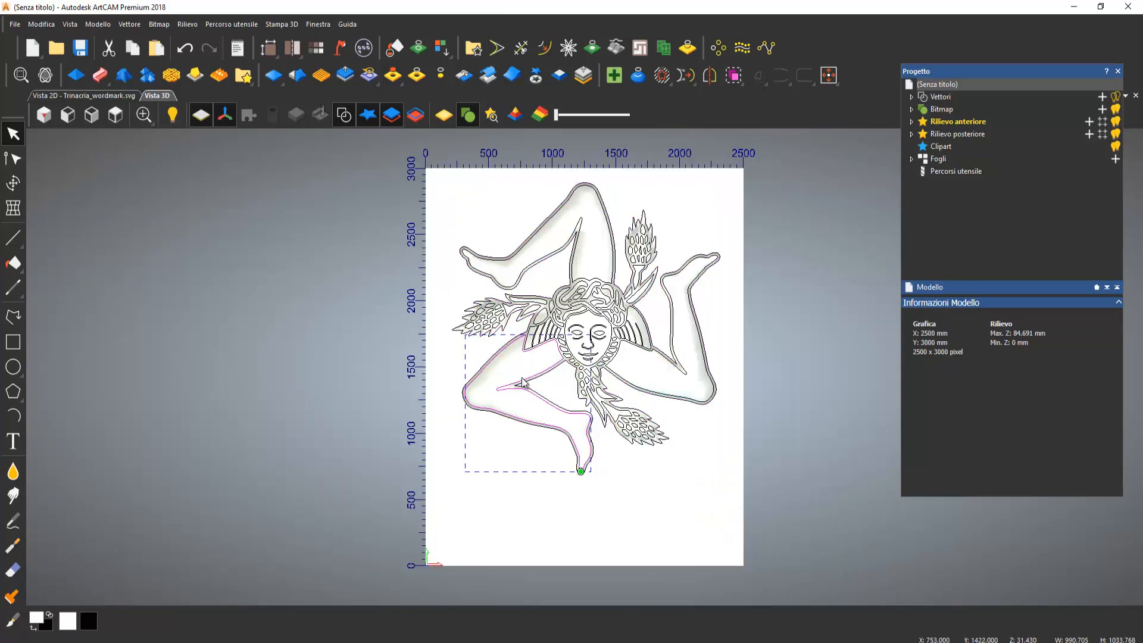
{"action": "left_click", "coordinate": [516, 287], "text": "shift"}
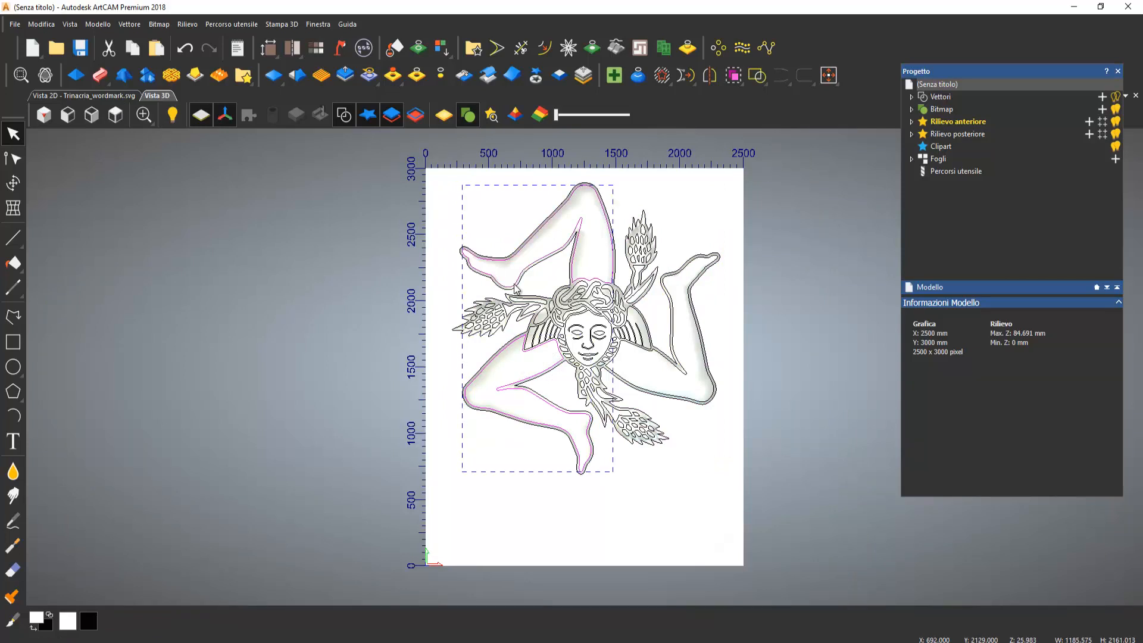
{"action": "left_click", "coordinate": [662, 281], "text": "shift"}
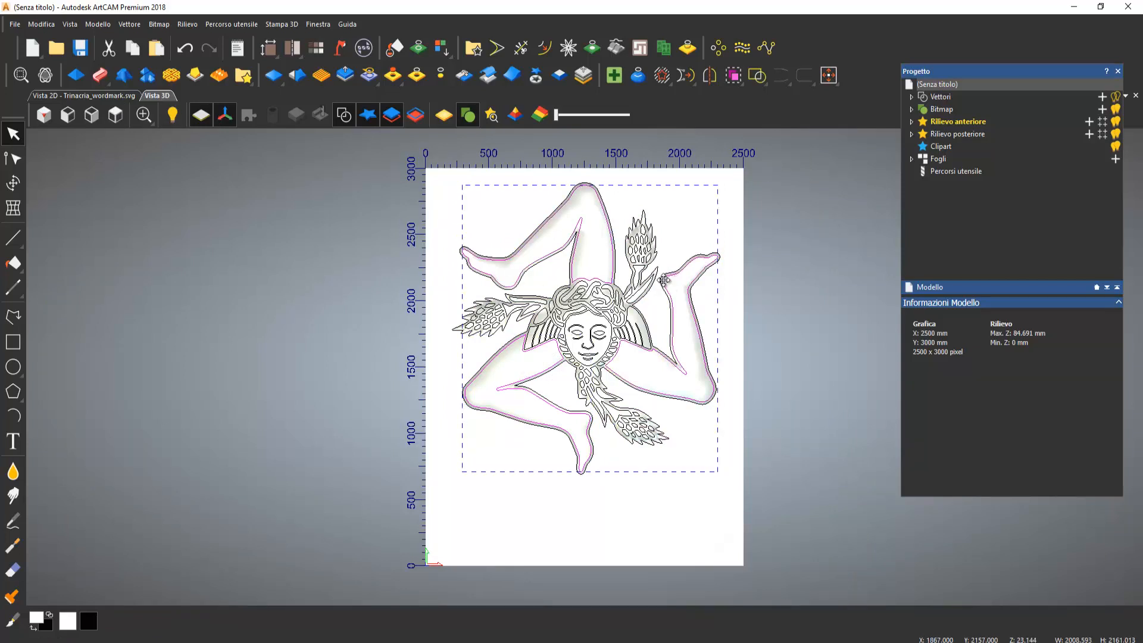
{"action": "left_click_drag", "start_coordinate": [603, 375], "coordinate": [585, 156]}
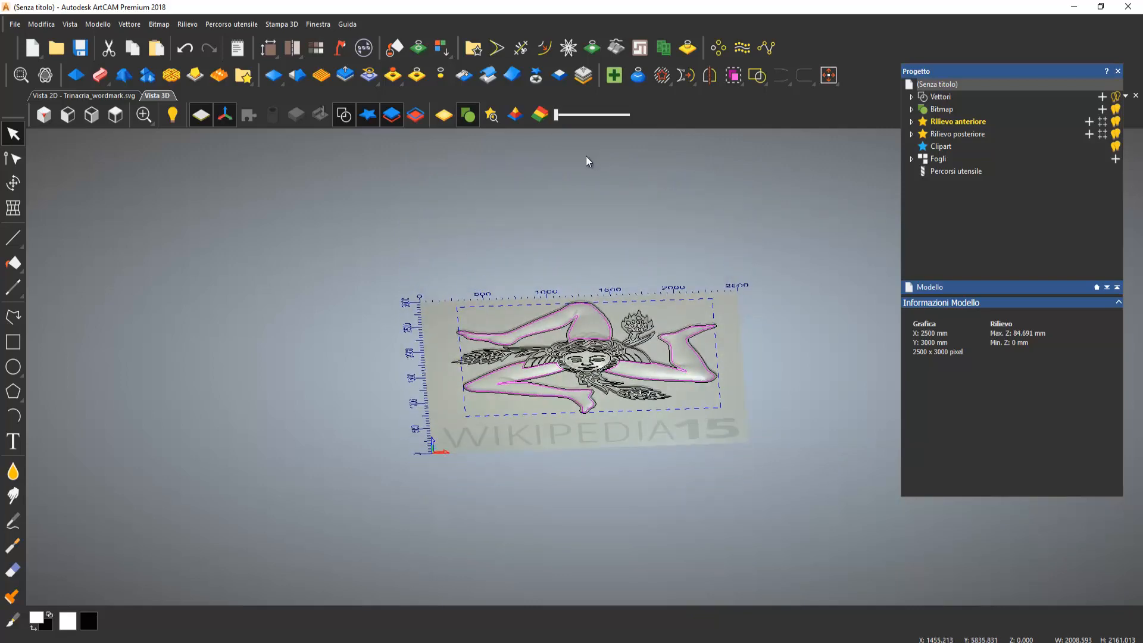
Step: Open the shape settings for the leg outlines, choose the round profile and set the angle to 36°
{"action": "left_click", "coordinate": [76, 75]}
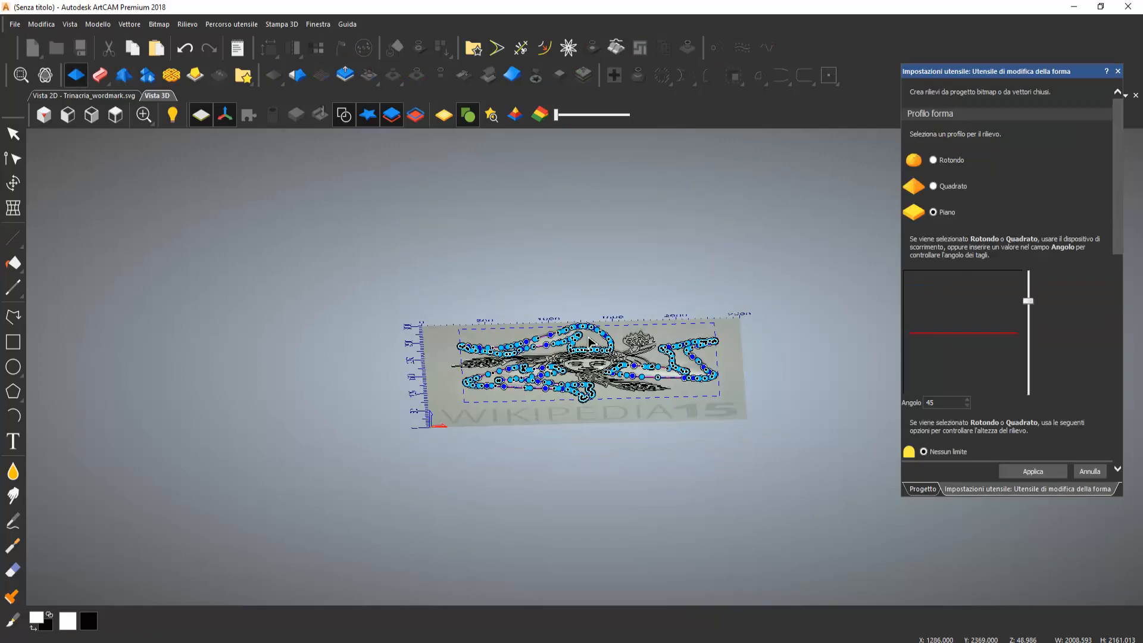
{"action": "scroll", "coordinate": [592, 346], "scroll_direction": "up", "scroll_amount": 3}
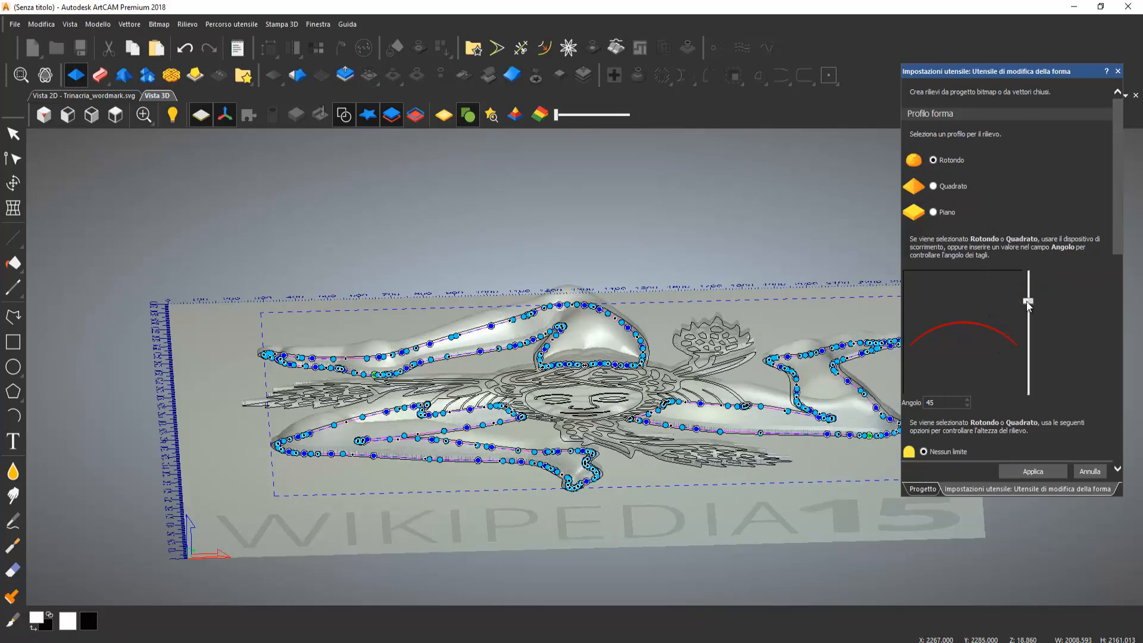
{"action": "left_click_drag", "start_coordinate": [1028, 302], "coordinate": [1028, 307]}
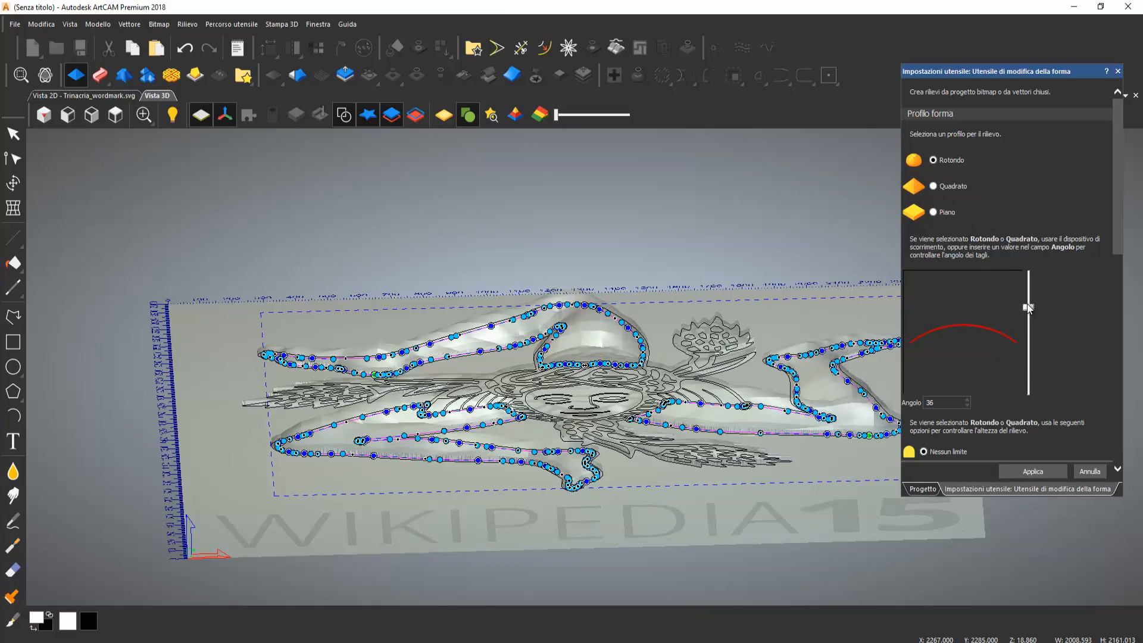
Step: Inspect the lower leg and foot closely and set the legs' round profile angle to 53°
{"action": "middle_click_drag", "start_coordinate": [726, 441], "coordinate": [415, 382]}
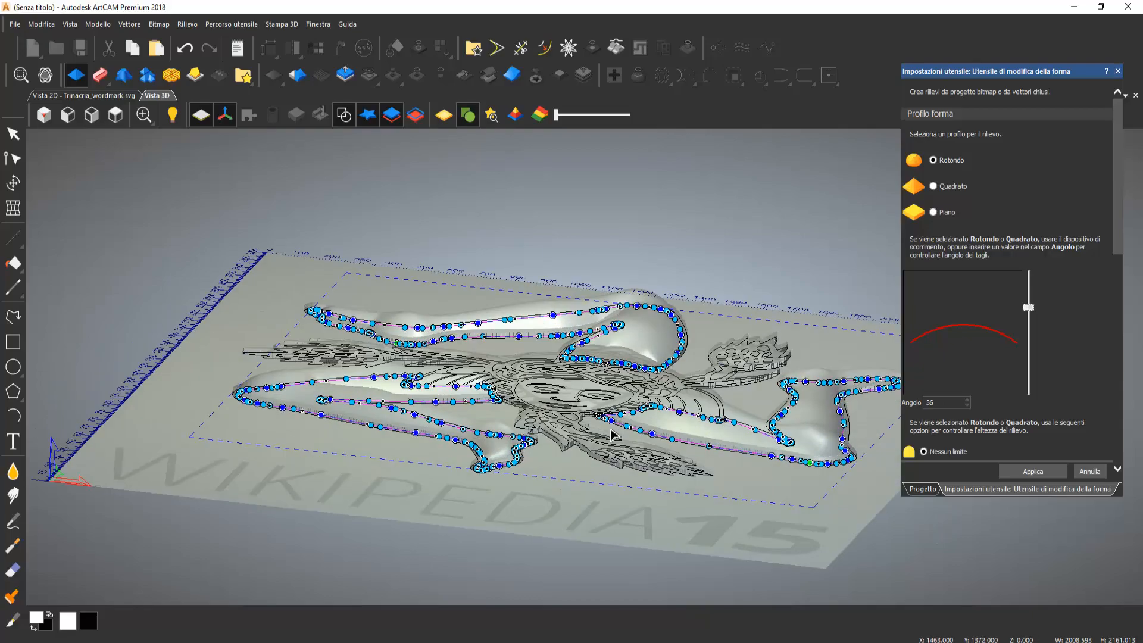
{"action": "middle_click_drag", "start_coordinate": [613, 434], "coordinate": [247, 390]}
{"action": "scroll", "coordinate": [638, 490], "scroll_direction": "up", "scroll_amount": 4}
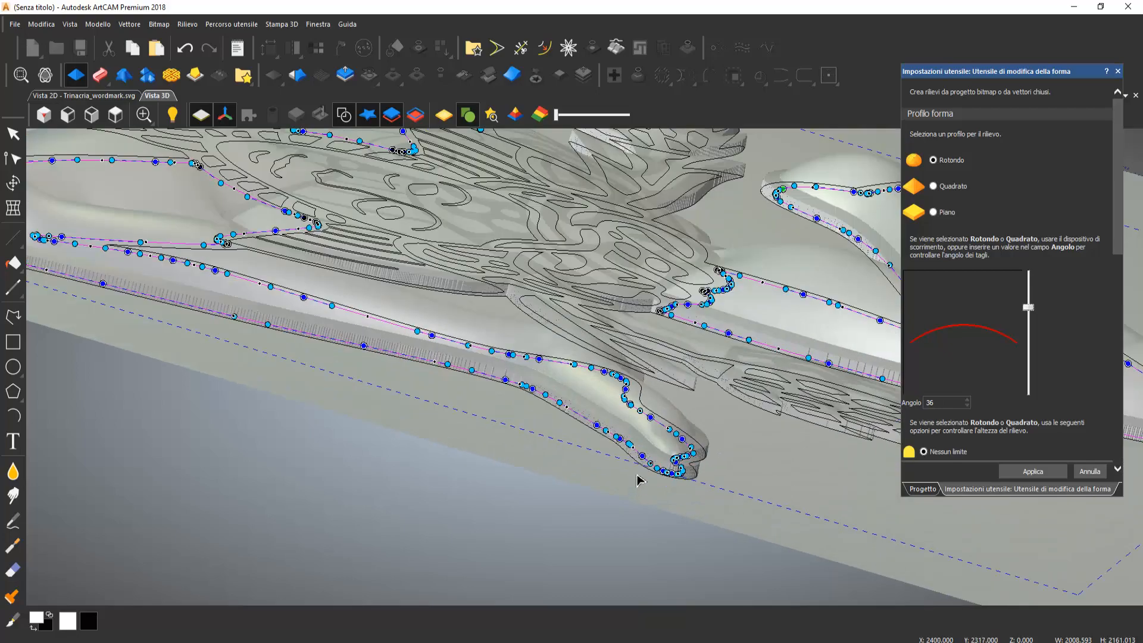
{"action": "middle_click_drag", "start_coordinate": [637, 481], "coordinate": [555, 495]}
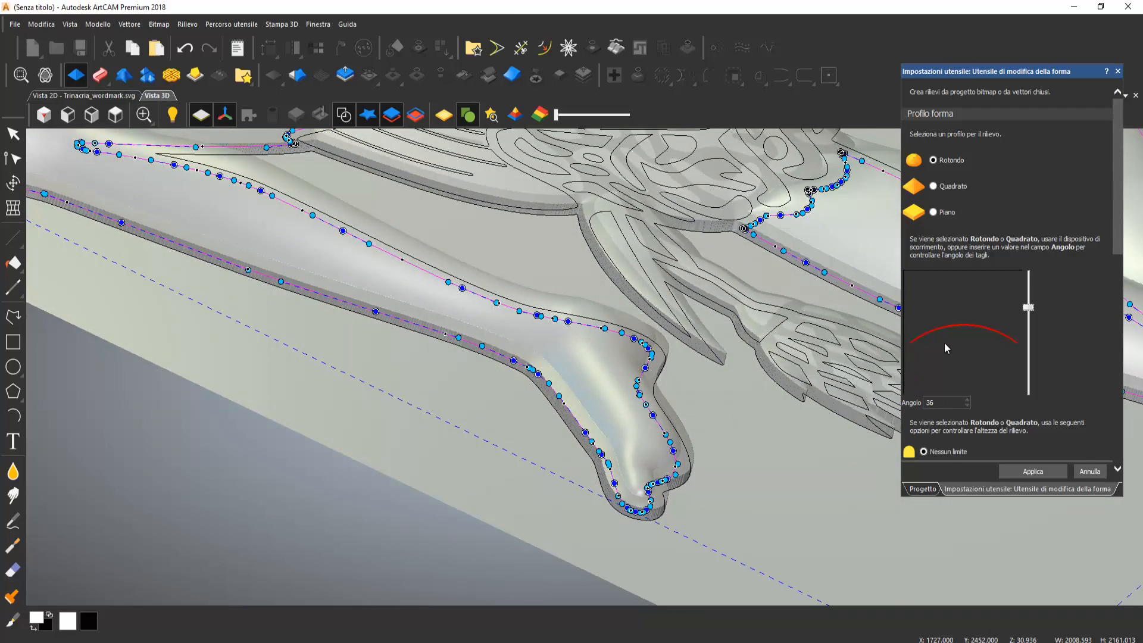
{"action": "left_click_drag", "start_coordinate": [1028, 310], "coordinate": [1028, 295]}
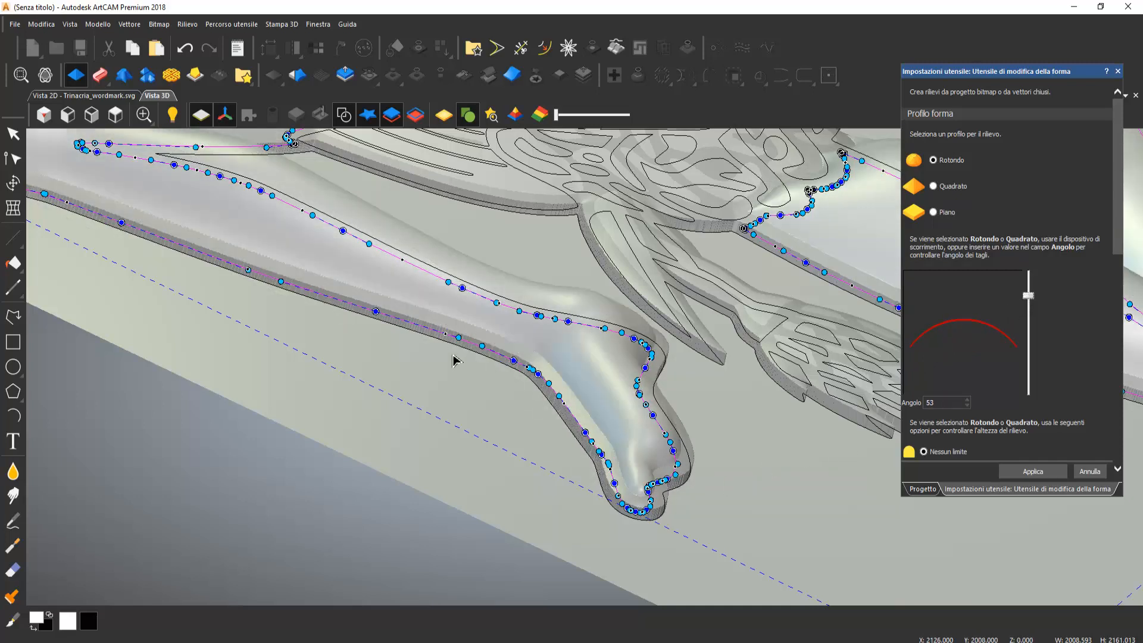
Step: Apply the round profile to the leg outlines and close the shape settings
{"action": "left_click_drag", "start_coordinate": [454, 360], "coordinate": [548, 304]}
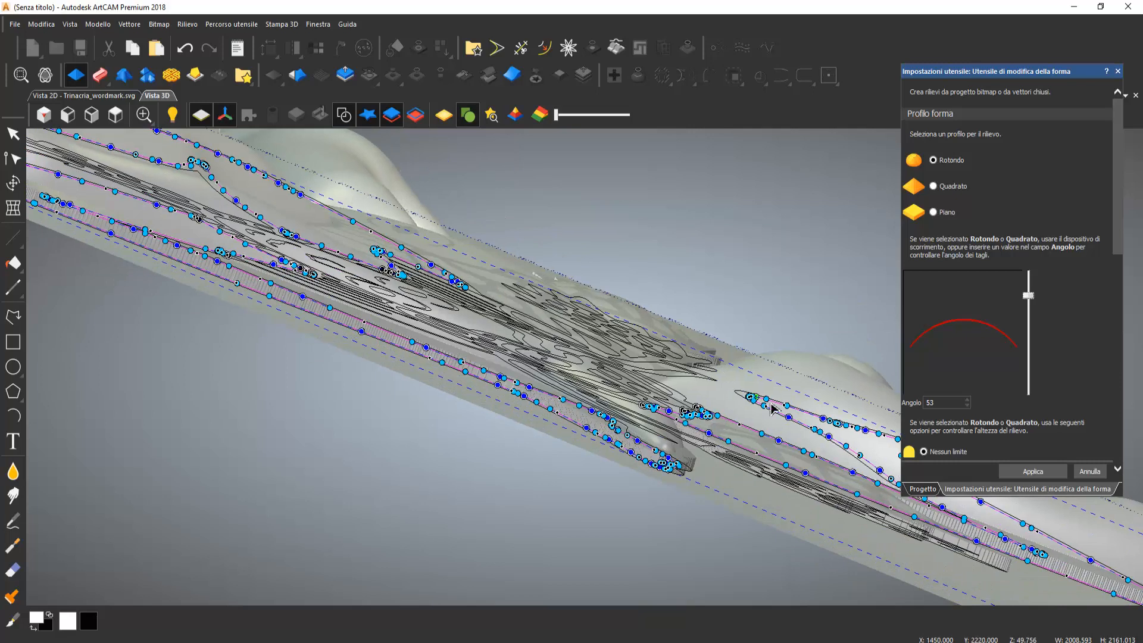
{"action": "left_click", "coordinate": [1036, 472]}
{"action": "left_click", "coordinate": [14, 134]}
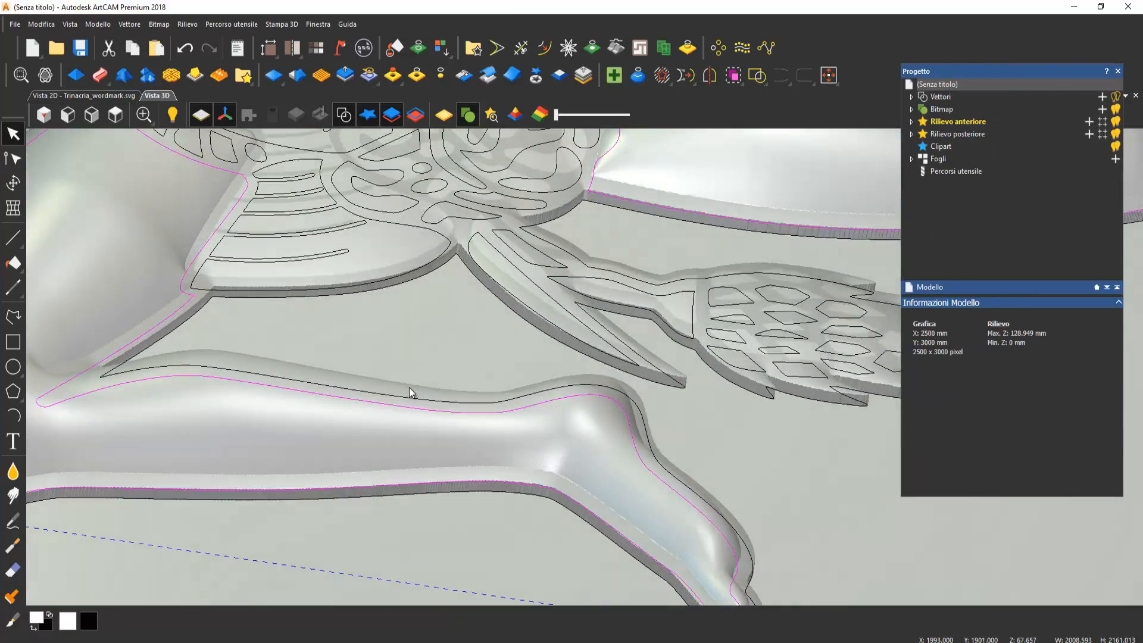
{"action": "scroll", "coordinate": [409, 387], "scroll_direction": "down", "scroll_amount": 5}
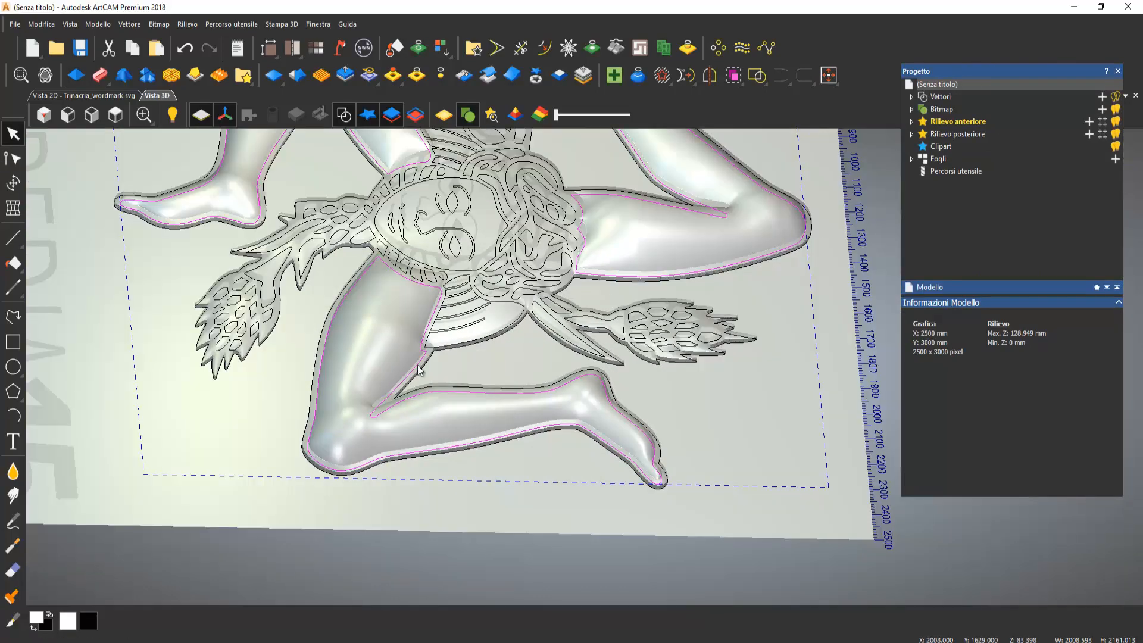
{"action": "left_click_drag", "start_coordinate": [416, 365], "coordinate": [602, 507]}
Step: View the relief from above, clear the leg selection and select the kernel outlines of the wheat ear left of the head
{"action": "left_click", "coordinate": [116, 114]}
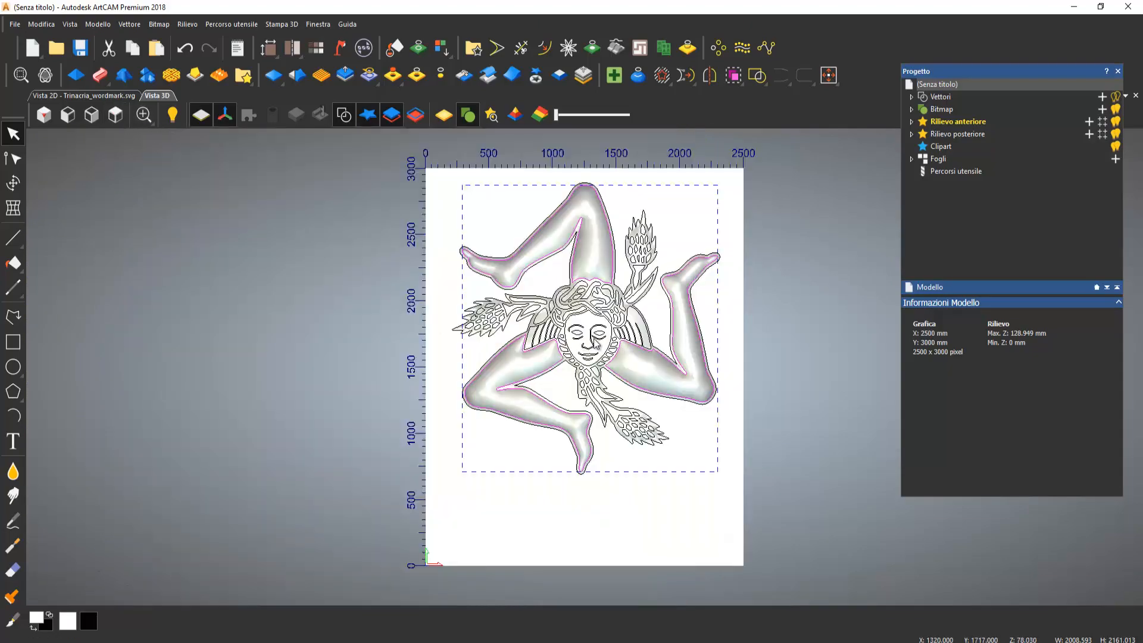
{"action": "scroll", "coordinate": [594, 344], "scroll_direction": "up", "scroll_amount": 3}
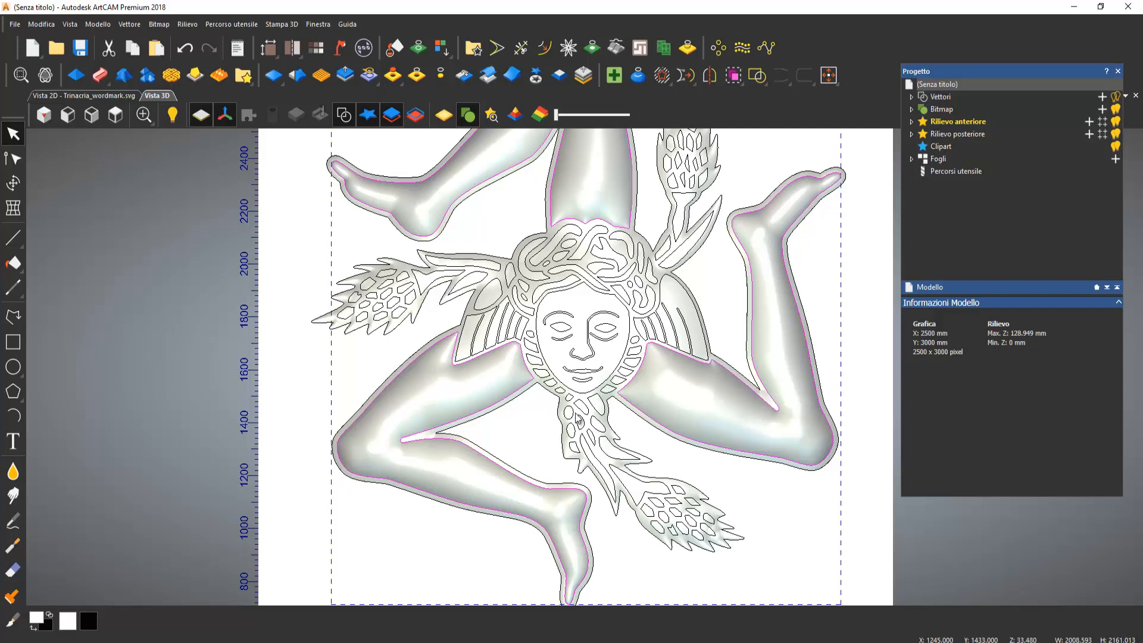
{"action": "left_click", "coordinate": [640, 452]}
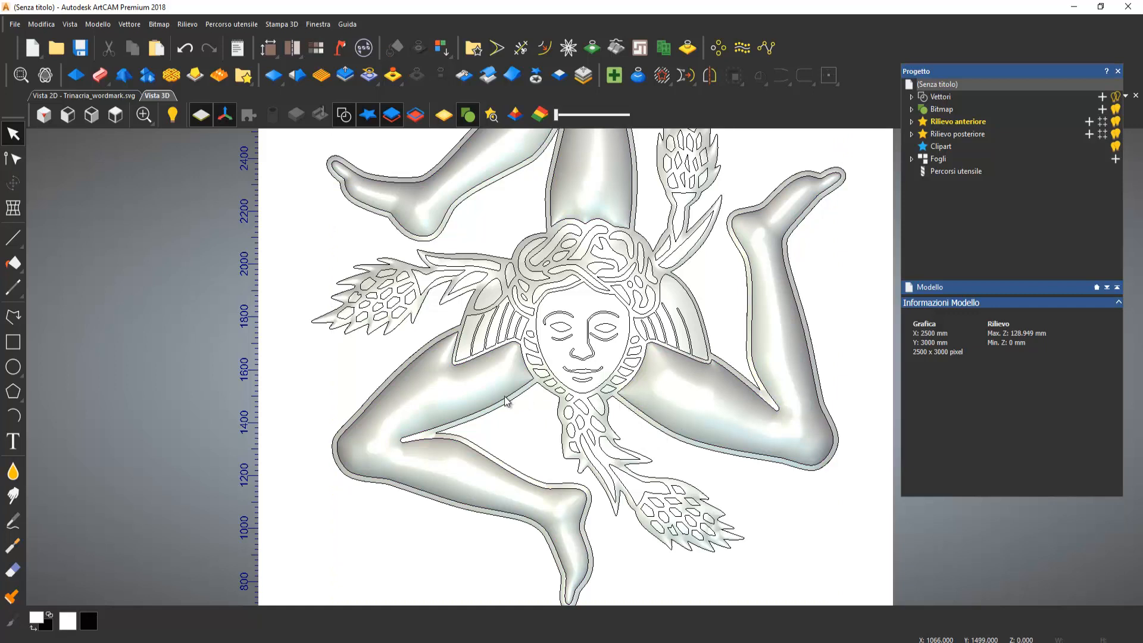
{"action": "left_click", "coordinate": [348, 320]}
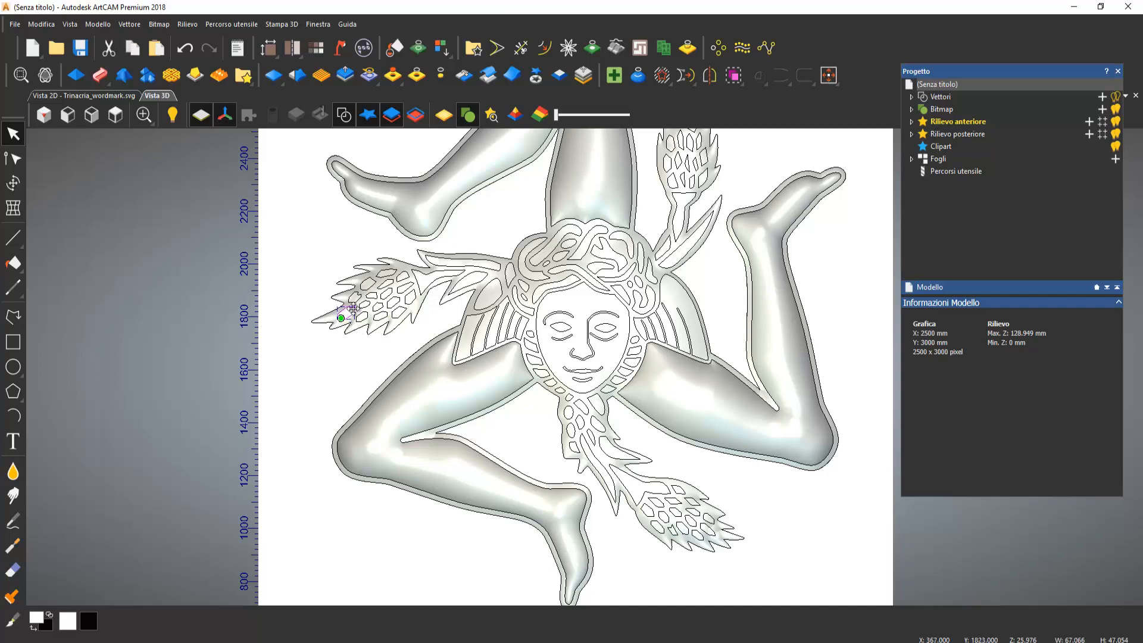
{"action": "left_click", "coordinate": [370, 289], "text": "shift"}
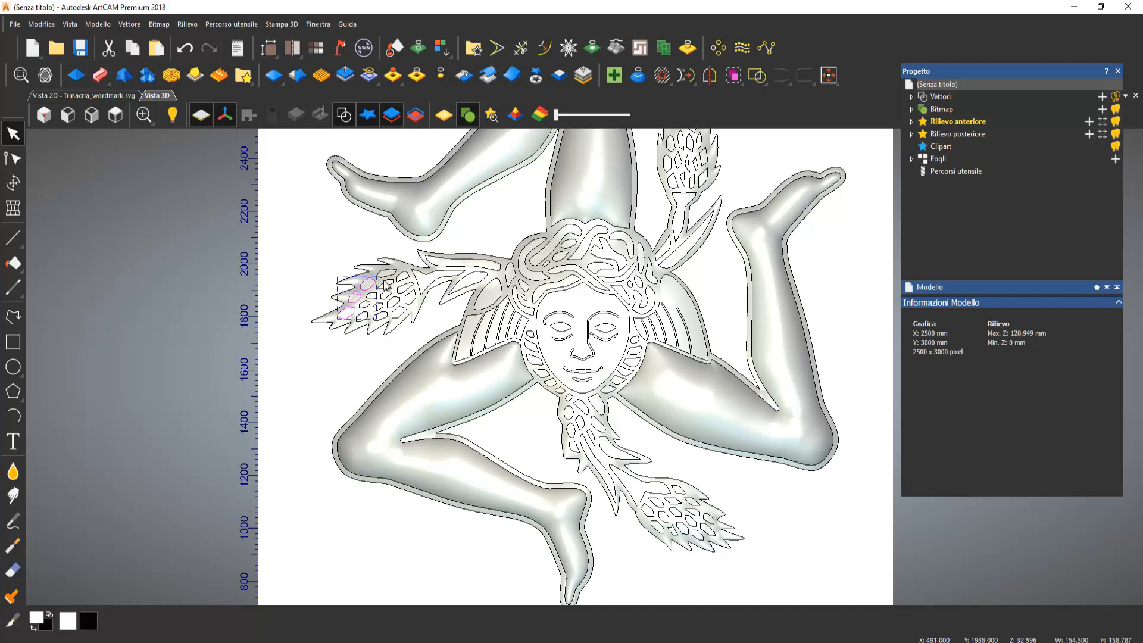
{"action": "left_click", "coordinate": [386, 278], "text": "shift"}
{"action": "left_click", "coordinate": [404, 280], "text": "shift"}
{"action": "left_click", "coordinate": [367, 315], "text": "shift"}
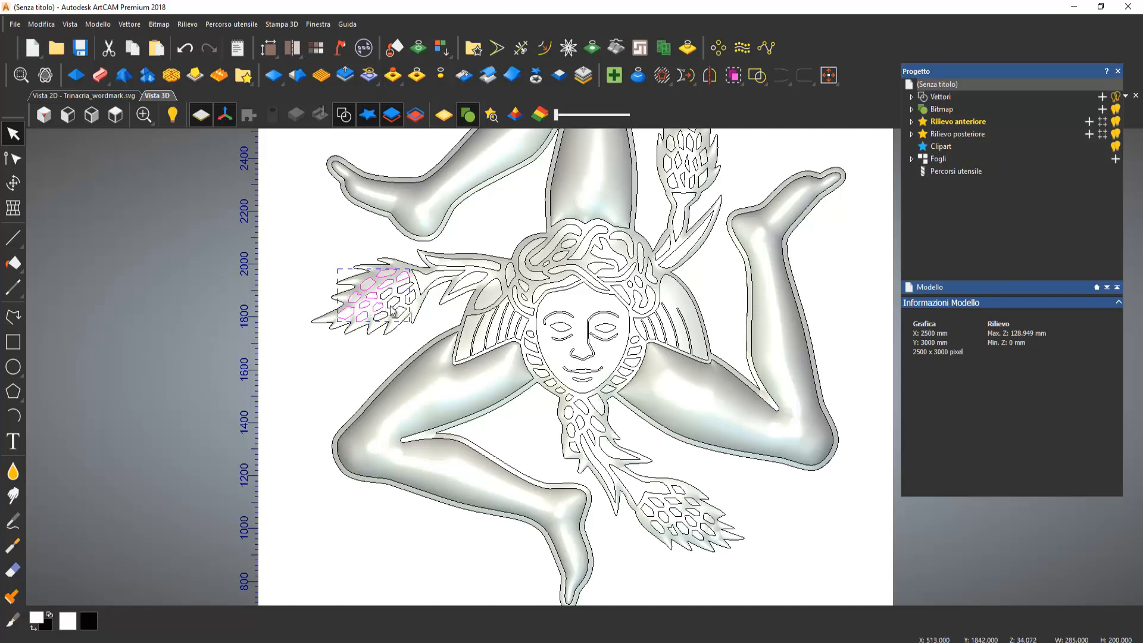
{"action": "left_click", "coordinate": [407, 286], "text": "shift"}
{"action": "left_click", "coordinate": [410, 314], "text": "shift"}
Step: Add the stem and leaf outlines between the left wheat ear and the head to the selection
{"action": "left_click", "coordinate": [466, 274], "text": "shift"}
{"action": "left_click", "coordinate": [484, 284], "text": "shift"}
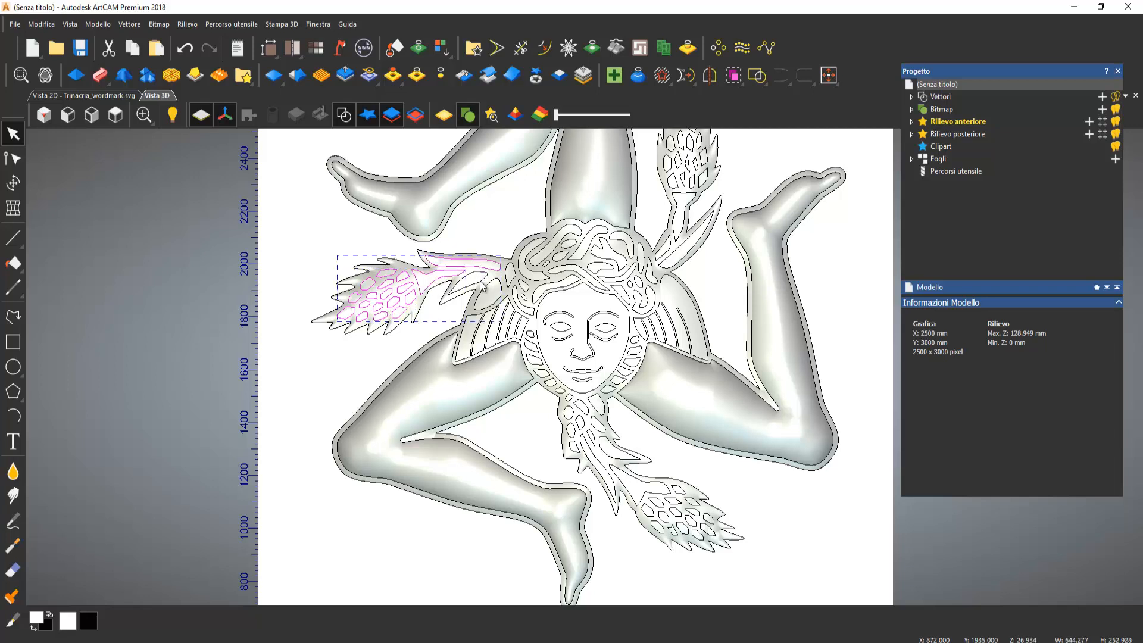
{"action": "left_click", "coordinate": [480, 297], "text": "shift"}
Step: Add the scale and long leaf outlines directly below the chin to the selection
{"action": "left_click", "coordinate": [575, 418], "text": "shift"}
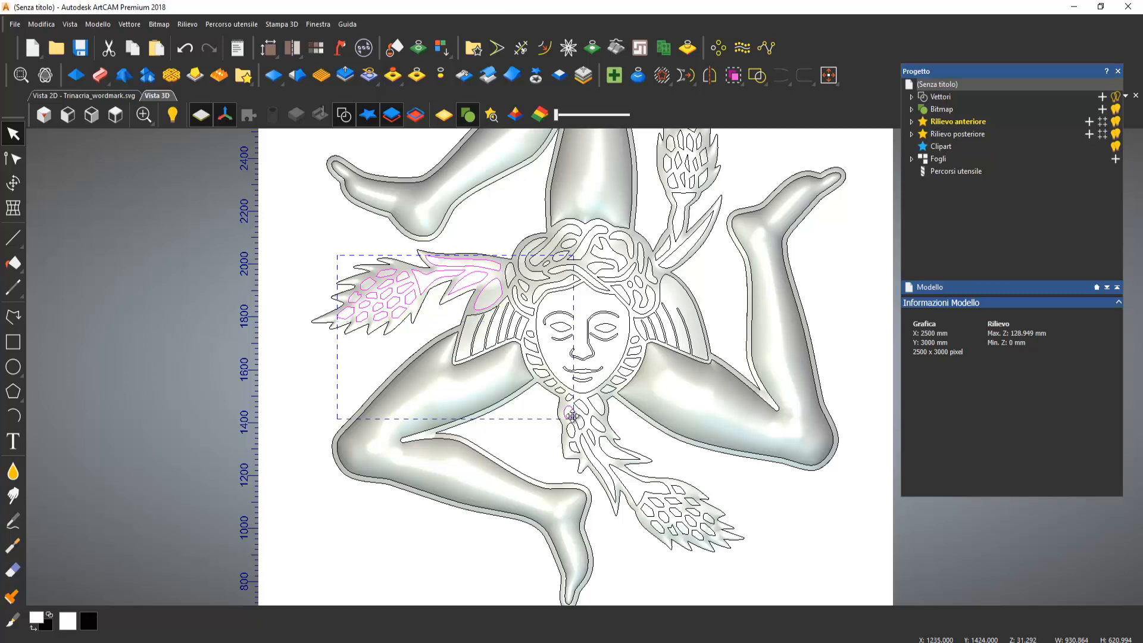
{"action": "left_click", "coordinate": [603, 416], "text": "shift"}
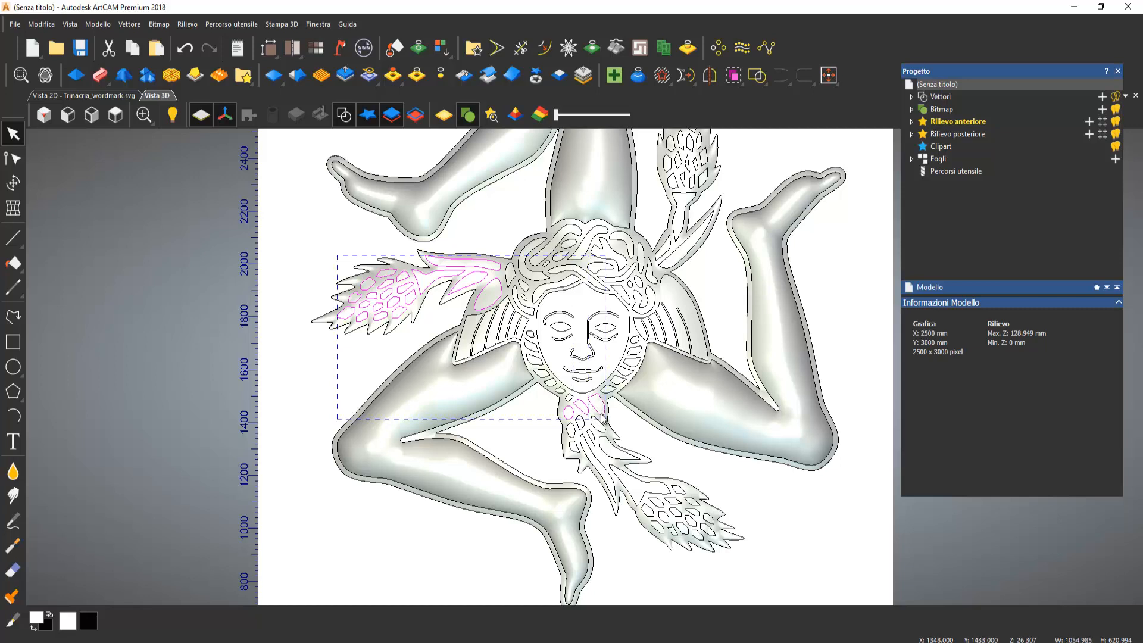
{"action": "left_click", "coordinate": [586, 431], "text": "shift"}
{"action": "left_click", "coordinate": [573, 435], "text": "shift"}
{"action": "left_click", "coordinate": [600, 460], "text": "shift"}
{"action": "left_click", "coordinate": [608, 457], "text": "shift"}
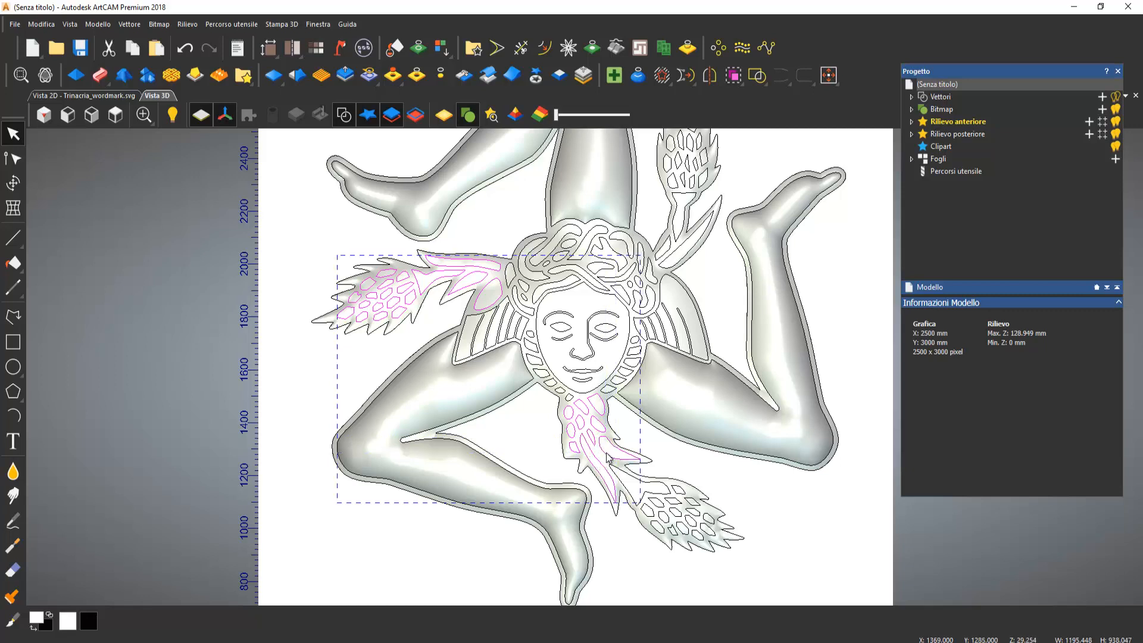
Step: Add the stem and all kernel outlines of the lower wheat ear to the selection
{"action": "left_click", "coordinate": [632, 502], "text": "shift"}
{"action": "left_click", "coordinate": [655, 503], "text": "shift"}
{"action": "left_click", "coordinate": [677, 503], "text": "shift"}
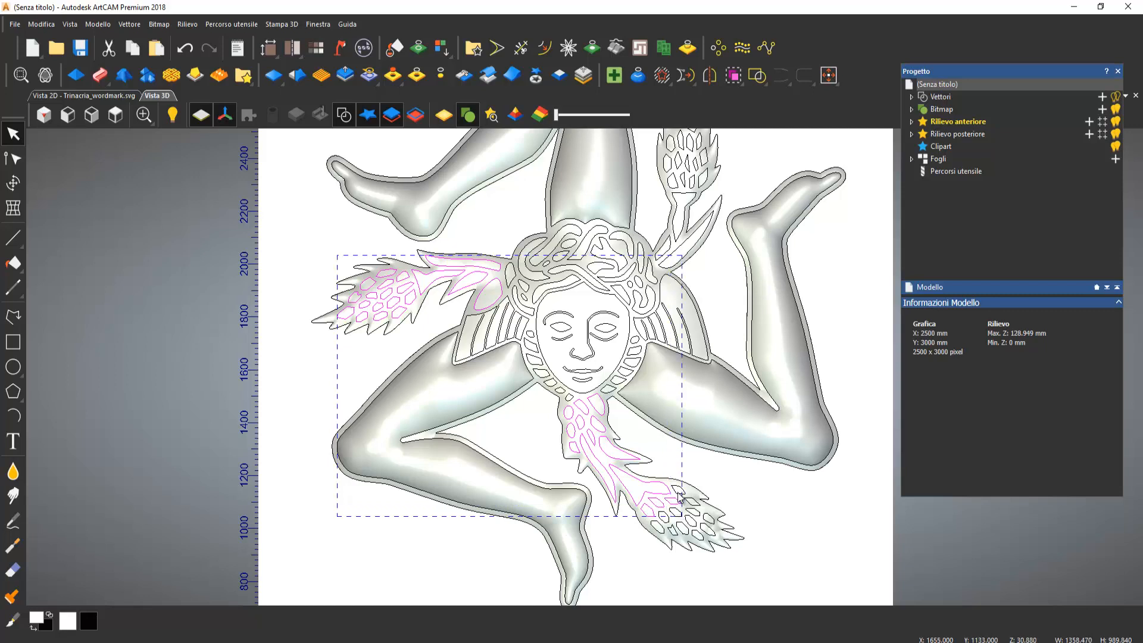
{"action": "left_click", "coordinate": [683, 509], "text": "shift"}
{"action": "left_click", "coordinate": [696, 506], "text": "shift"}
{"action": "left_click", "coordinate": [706, 522], "text": "shift"}
{"action": "left_click", "coordinate": [706, 533], "text": "shift"}
{"action": "left_click", "coordinate": [701, 544], "text": "shift"}
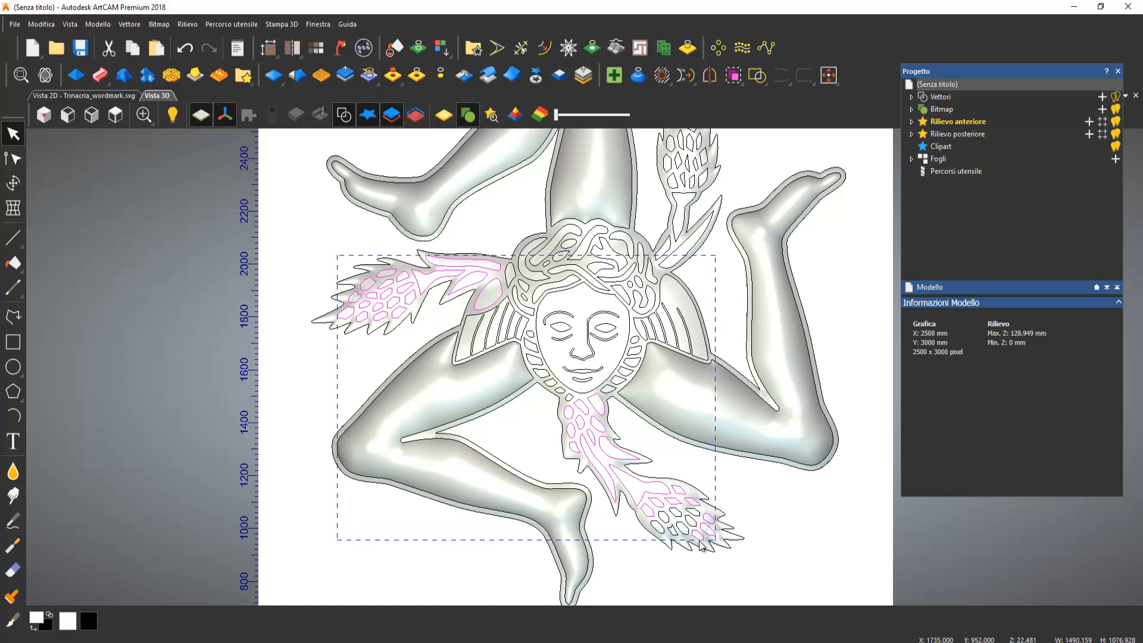
{"action": "left_click", "coordinate": [674, 533], "text": "shift"}
{"action": "left_click", "coordinate": [661, 532], "text": "shift"}
{"action": "left_click", "coordinate": [663, 521], "text": "shift"}
Step: Add the leaf, stem and all kernel outlines of the upper wheat ear to the selection
{"action": "left_click", "coordinate": [669, 269], "text": "shift"}
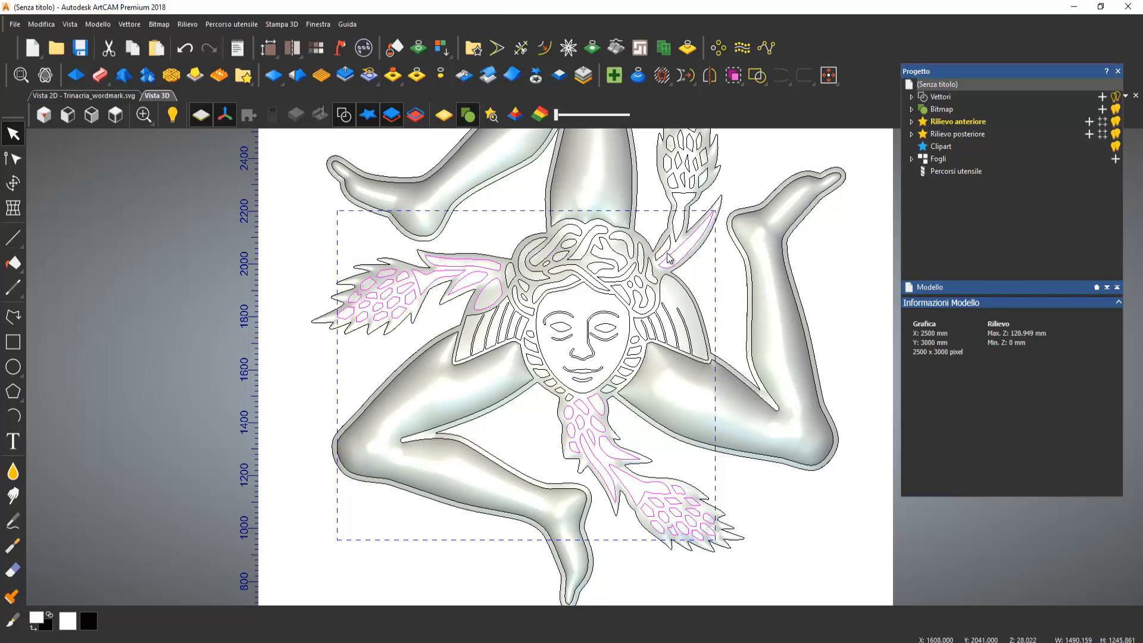
{"action": "left_click", "coordinate": [680, 237], "text": "shift"}
{"action": "scroll", "coordinate": [683, 209], "scroll_direction": "down", "scroll_amount": 1}
{"action": "scroll", "coordinate": [678, 203], "scroll_direction": "up", "scroll_amount": 3}
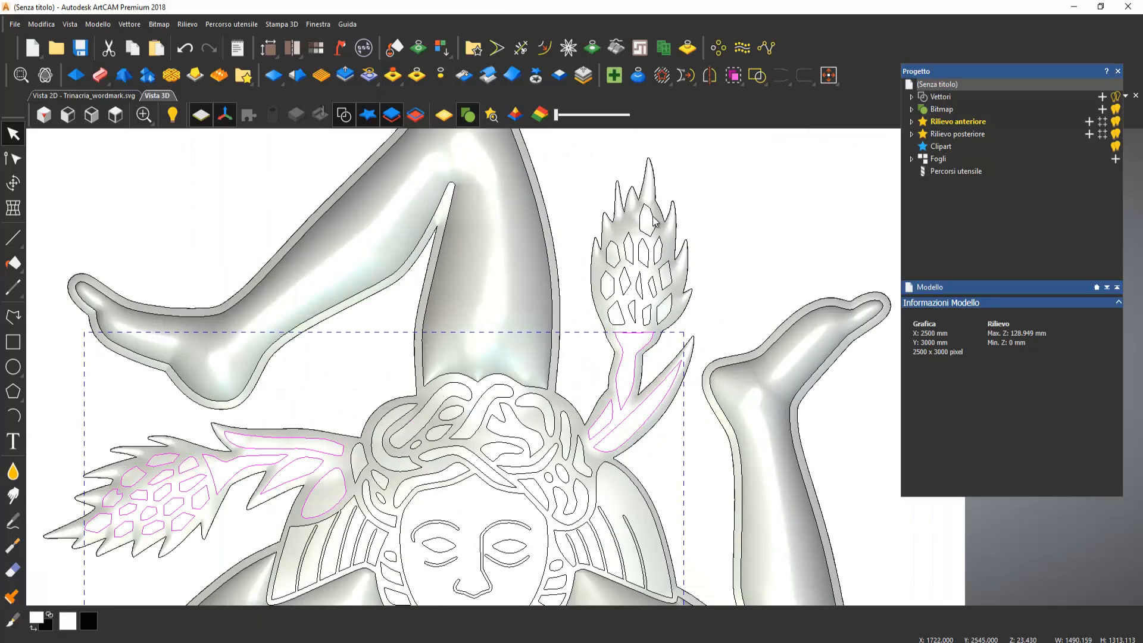
{"action": "left_click", "coordinate": [652, 222], "text": "shift"}
{"action": "left_click", "coordinate": [630, 242], "text": "shift"}
{"action": "left_click", "coordinate": [646, 253], "text": "shift"}
{"action": "left_click", "coordinate": [667, 275], "text": "shift"}
{"action": "left_click", "coordinate": [663, 304], "text": "shift"}
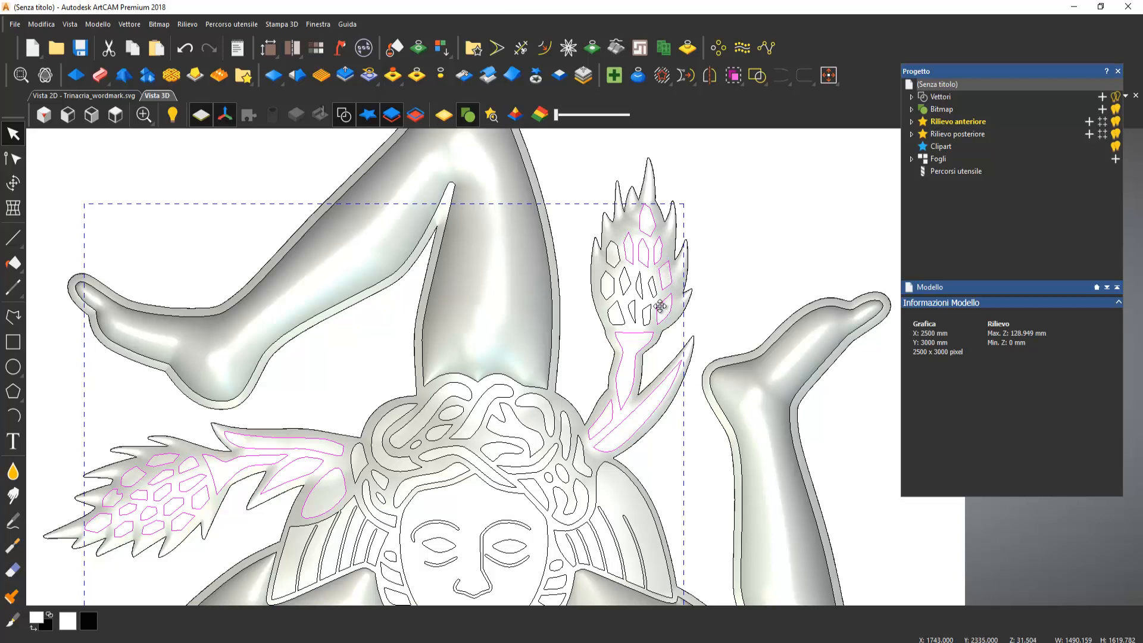
{"action": "left_click", "coordinate": [649, 311], "text": "shift"}
{"action": "left_click", "coordinate": [640, 287], "text": "shift"}
{"action": "left_click", "coordinate": [608, 286], "text": "shift"}
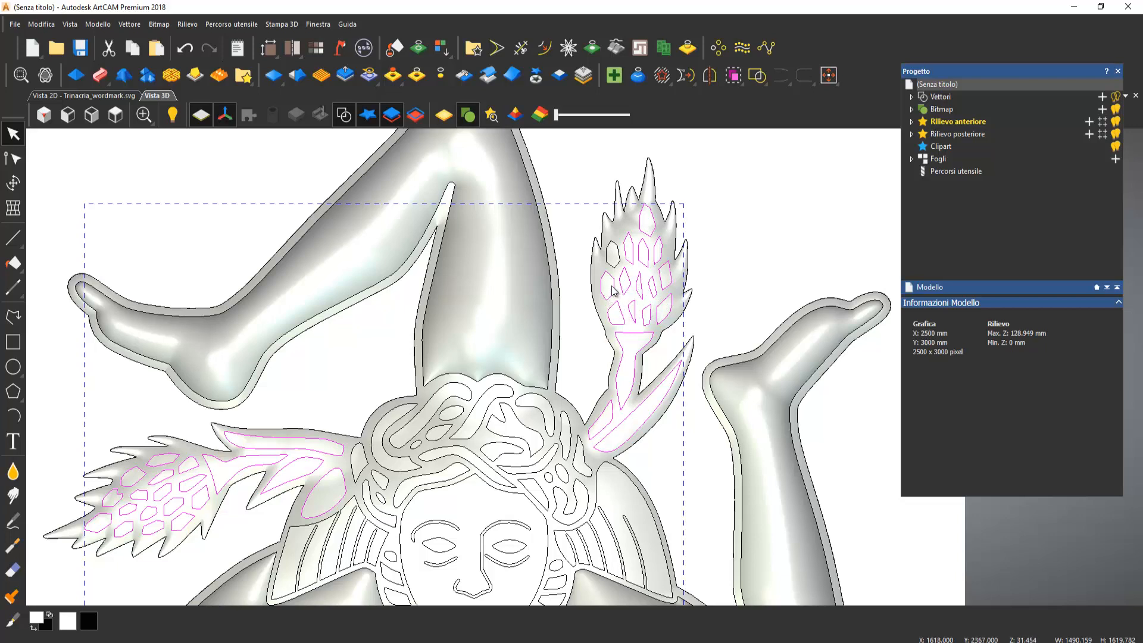
{"action": "left_click", "coordinate": [612, 255], "text": "shift"}
{"action": "scroll", "coordinate": [619, 346], "scroll_direction": "down", "scroll_amount": 2}
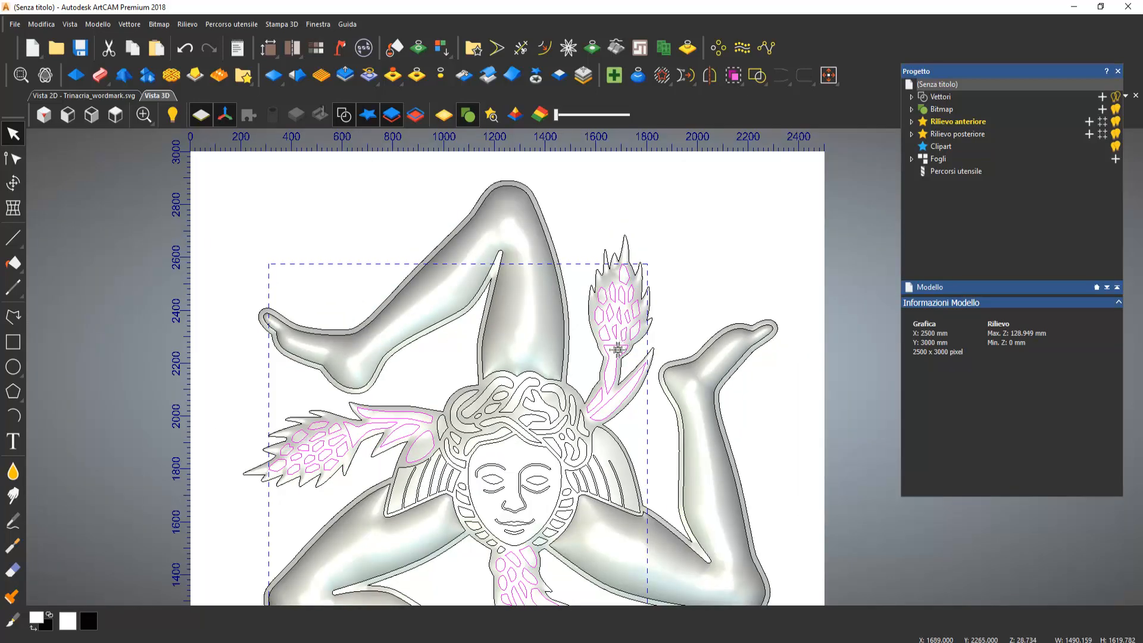
Step: Open the shape settings for the selected wheat outlines and choose the round profile
{"action": "left_click_drag", "start_coordinate": [564, 356], "coordinate": [584, 275]}
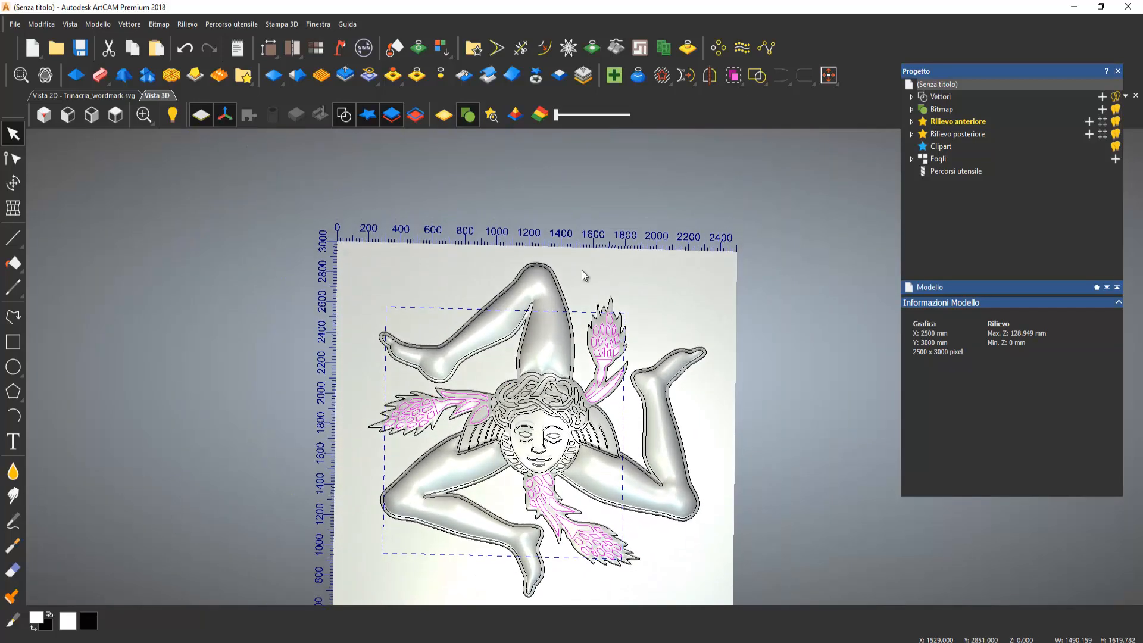
{"action": "left_click", "coordinate": [76, 75]}
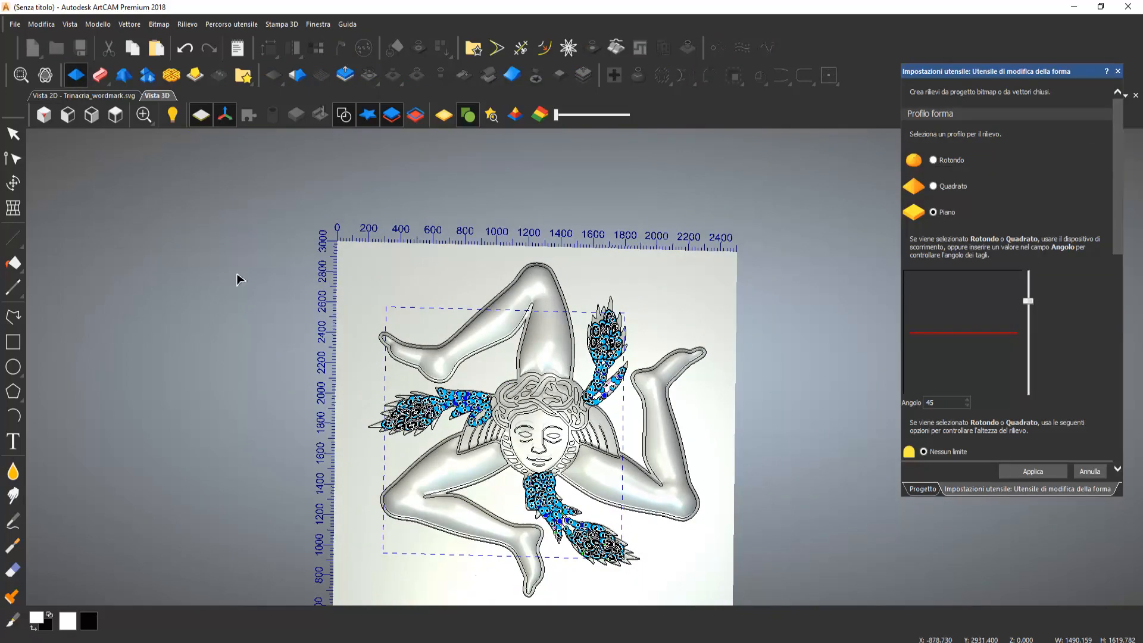
{"action": "scroll", "coordinate": [581, 505], "scroll_direction": "up", "scroll_amount": 2}
{"action": "scroll", "coordinate": [581, 505], "scroll_direction": "up", "scroll_amount": 2}
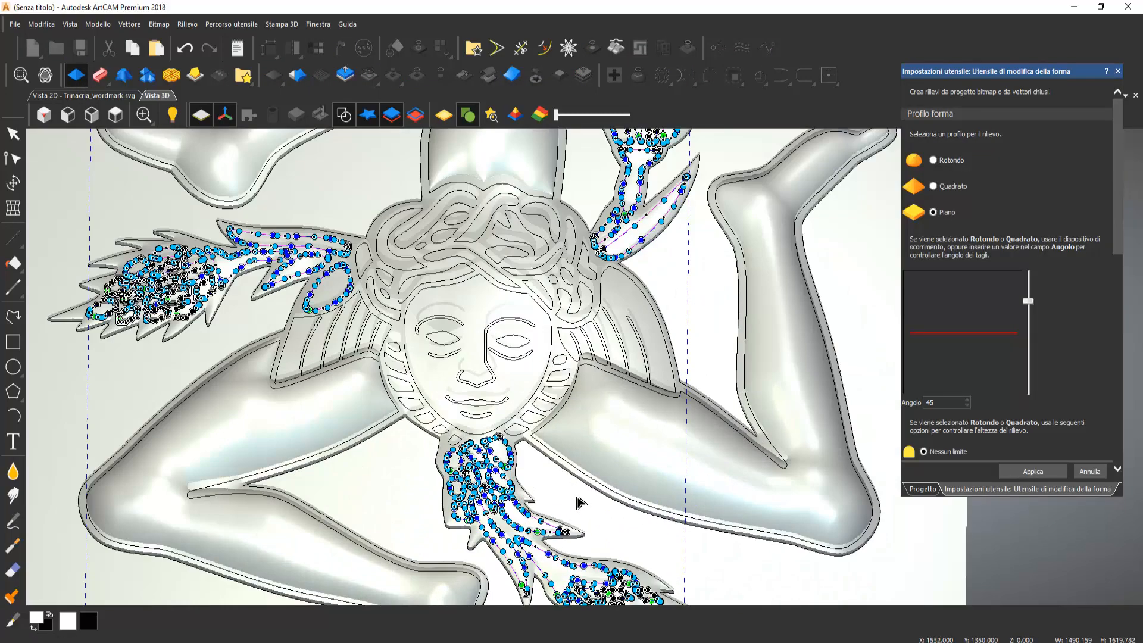
{"action": "scroll", "coordinate": [582, 498], "scroll_direction": "up", "scroll_amount": 2}
{"action": "scroll", "coordinate": [536, 435], "scroll_direction": "up", "scroll_amount": 2}
{"action": "left_click_drag", "start_coordinate": [545, 414], "coordinate": [586, 383]}
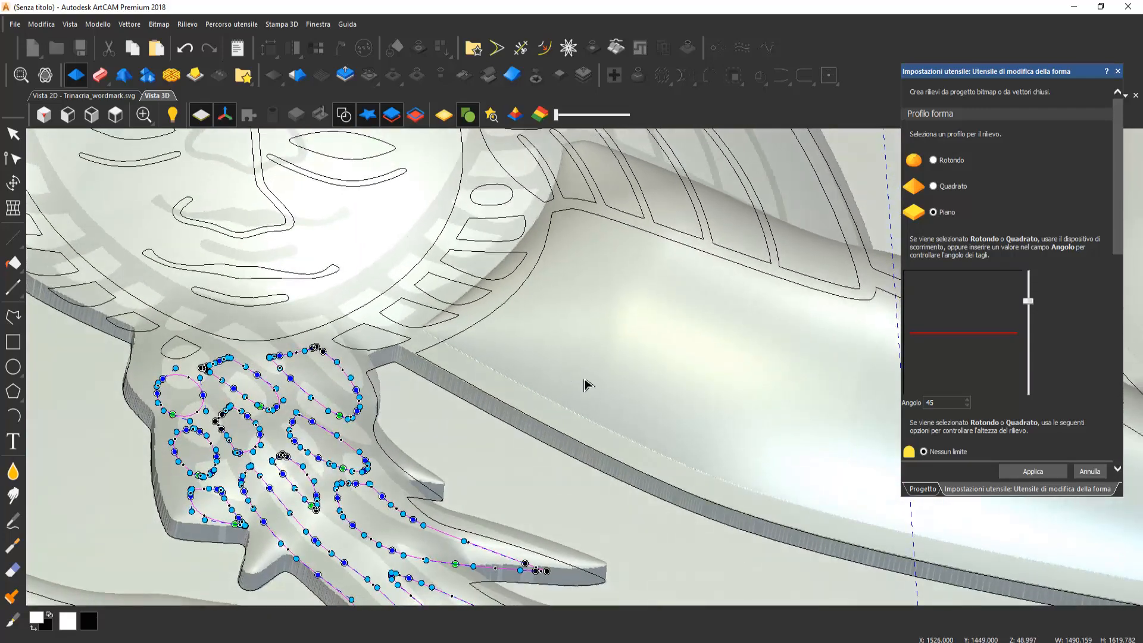
{"action": "left_click", "coordinate": [933, 159]}
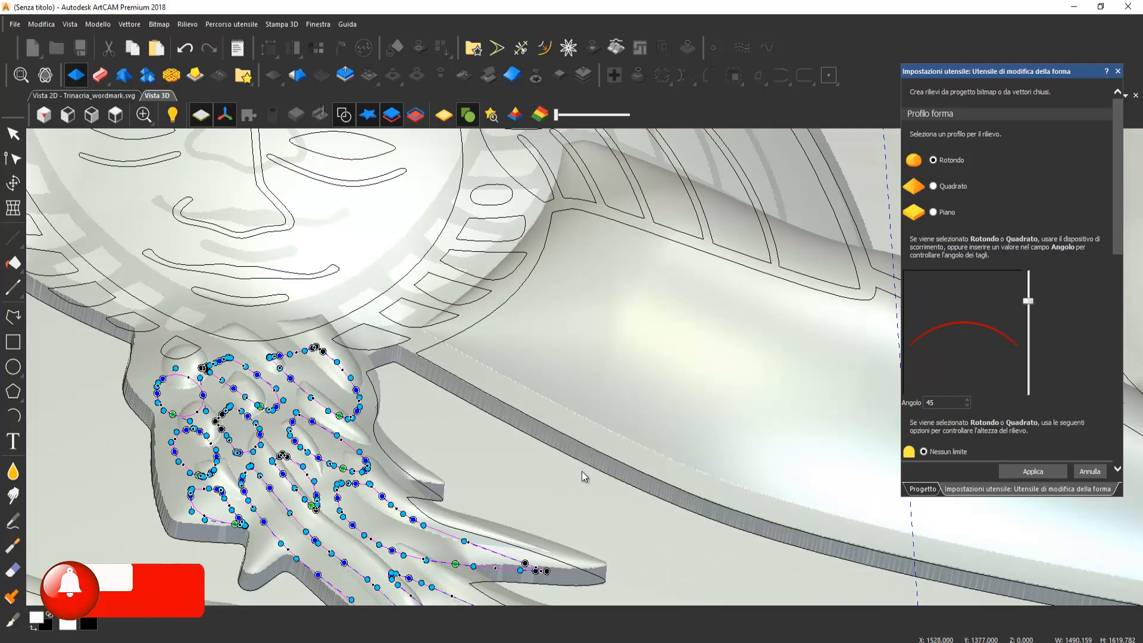
Step: Inspect the lower wheat ear closely and set the round profile's angle to 49°
{"action": "left_click_drag", "start_coordinate": [581, 474], "coordinate": [649, 419]}
{"action": "scroll", "coordinate": [665, 415], "scroll_direction": "down", "scroll_amount": 1}
{"action": "scroll", "coordinate": [648, 419], "scroll_direction": "down", "scroll_amount": 2}
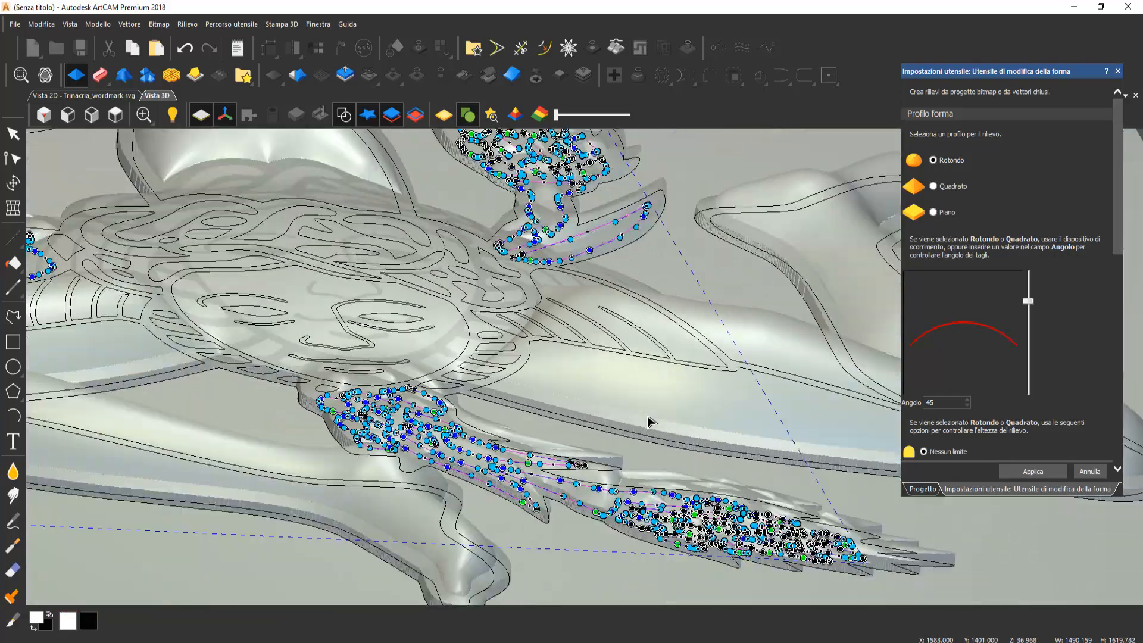
{"action": "scroll", "coordinate": [701, 519], "scroll_direction": "up", "scroll_amount": 3}
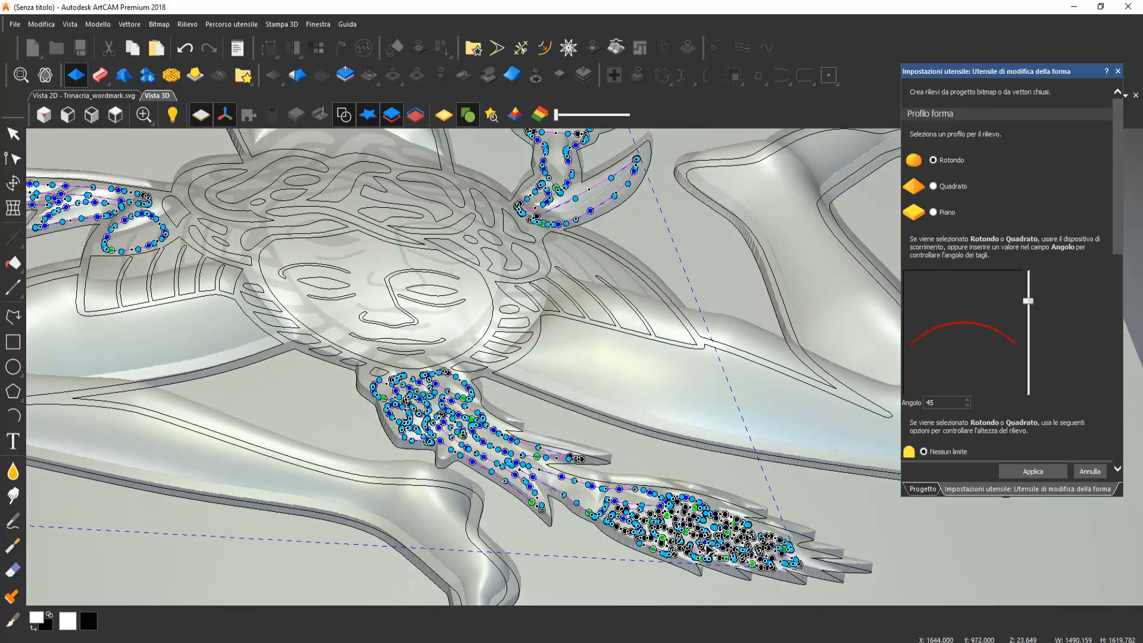
{"action": "scroll", "coordinate": [708, 549], "scroll_direction": "up", "scroll_amount": 2}
{"action": "scroll", "coordinate": [708, 547], "scroll_direction": "up", "scroll_amount": 1}
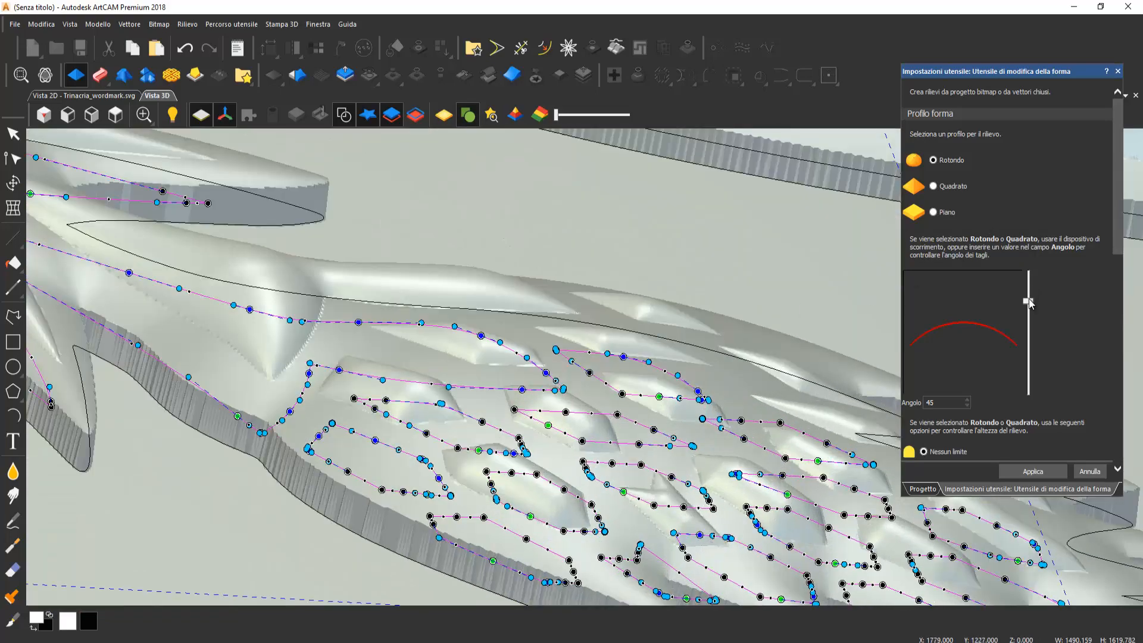
{"action": "left_click_drag", "start_coordinate": [1028, 304], "coordinate": [1029, 298]}
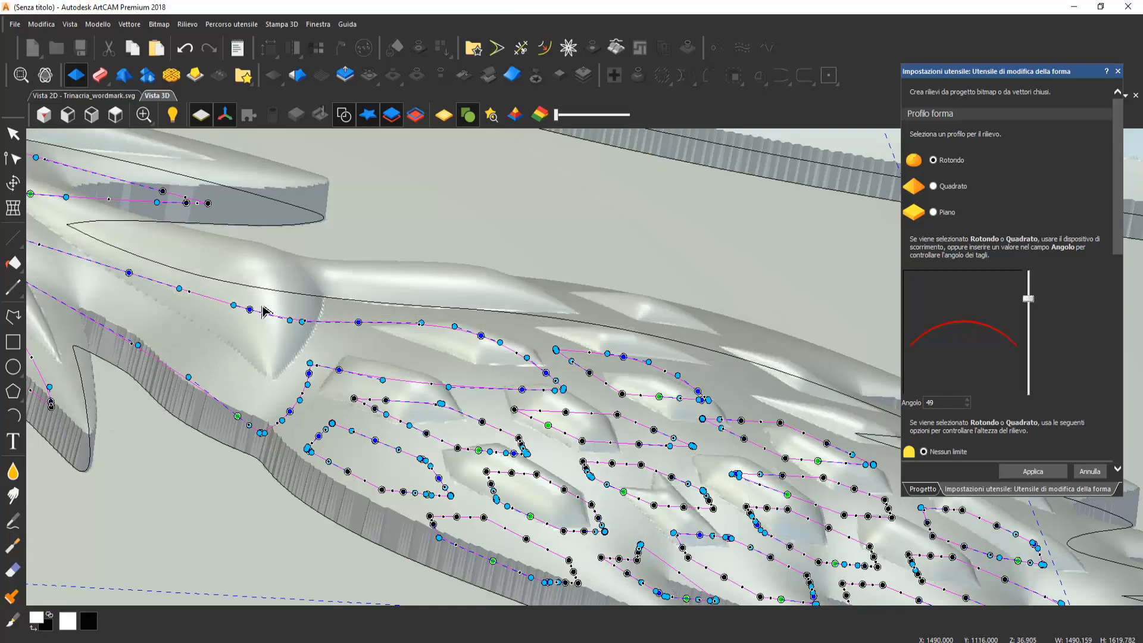
Step: Apply the round profile to the wheat outlines, leave the shape settings and return to a full view from above
{"action": "middle_click_drag", "start_coordinate": [316, 308], "coordinate": [455, 500]}
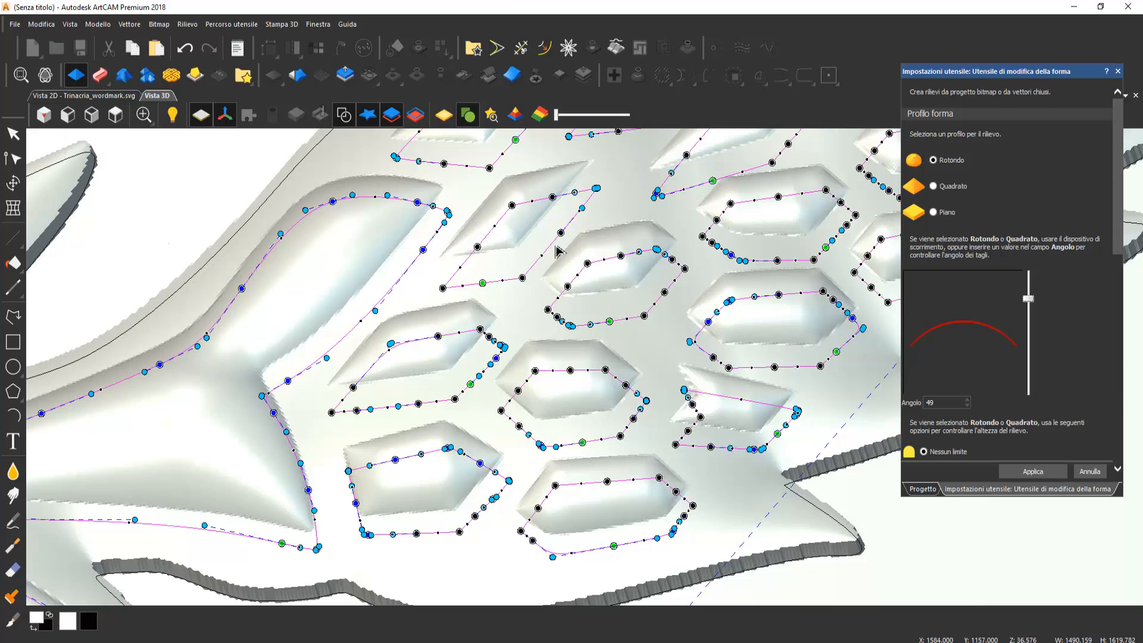
{"action": "left_click", "coordinate": [1025, 473]}
{"action": "left_click", "coordinate": [1034, 474]}
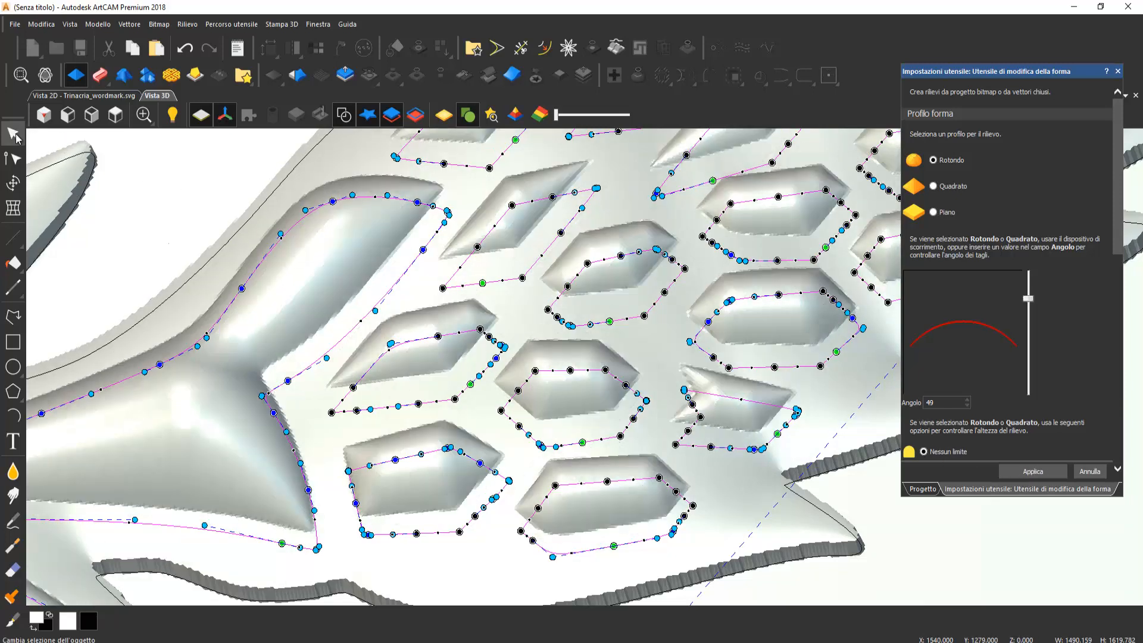
{"action": "left_click", "coordinate": [13, 135]}
{"action": "left_click", "coordinate": [370, 269]}
{"action": "scroll", "coordinate": [387, 279], "scroll_direction": "down", "scroll_amount": 5}
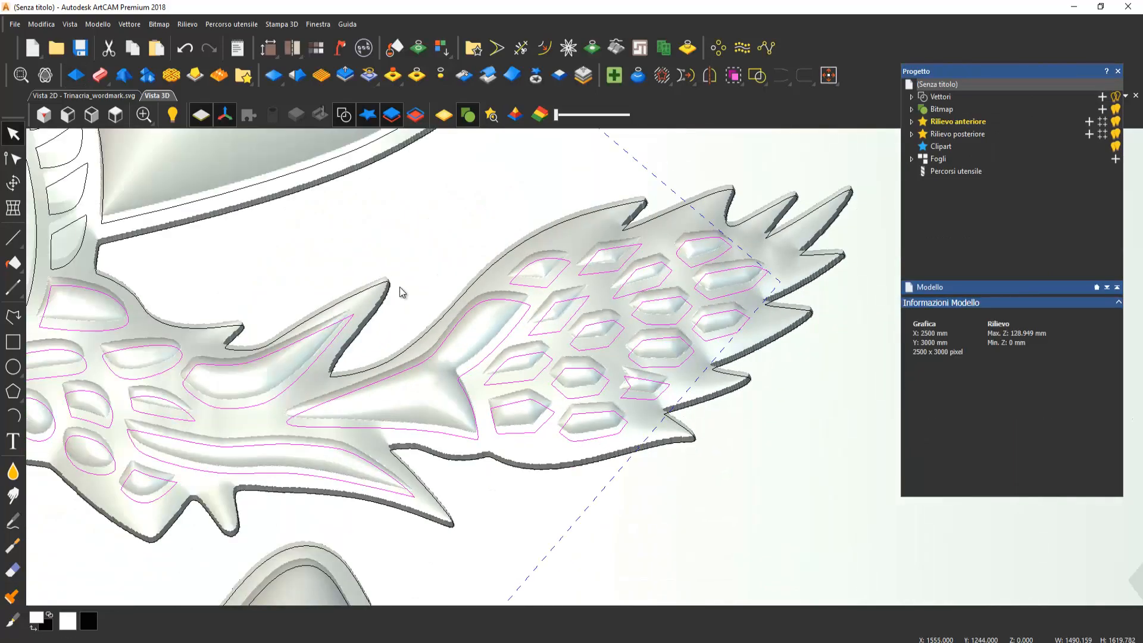
{"action": "scroll", "coordinate": [404, 295], "scroll_direction": "down", "scroll_amount": 5}
{"action": "left_click_drag", "start_coordinate": [423, 379], "coordinate": [321, 494]}
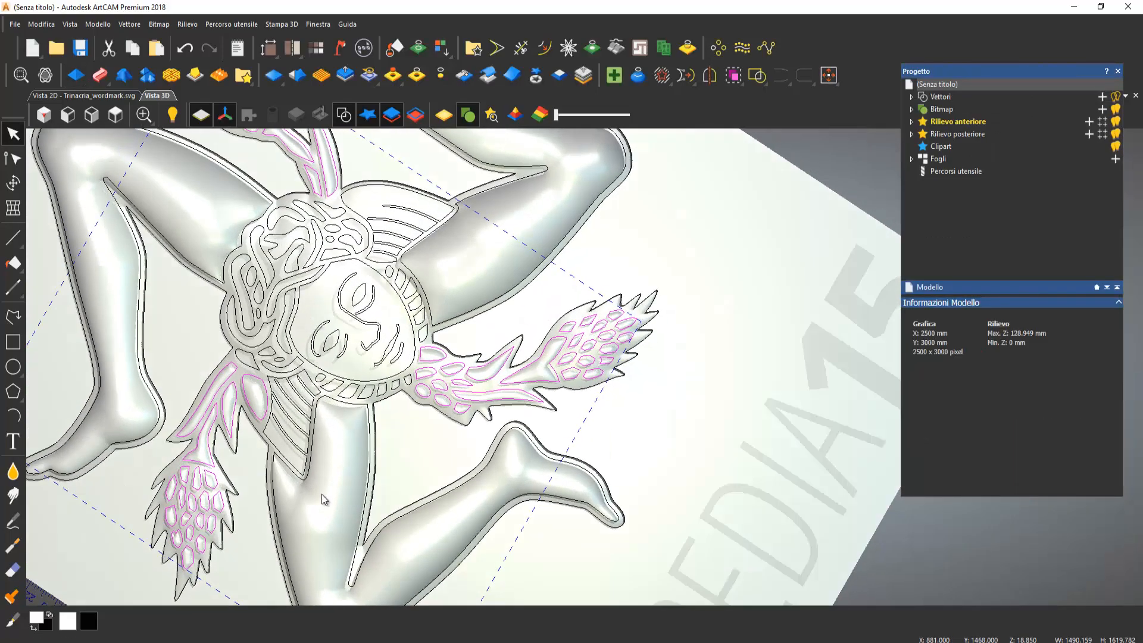
{"action": "scroll", "coordinate": [309, 482], "scroll_direction": "up", "scroll_amount": 2}
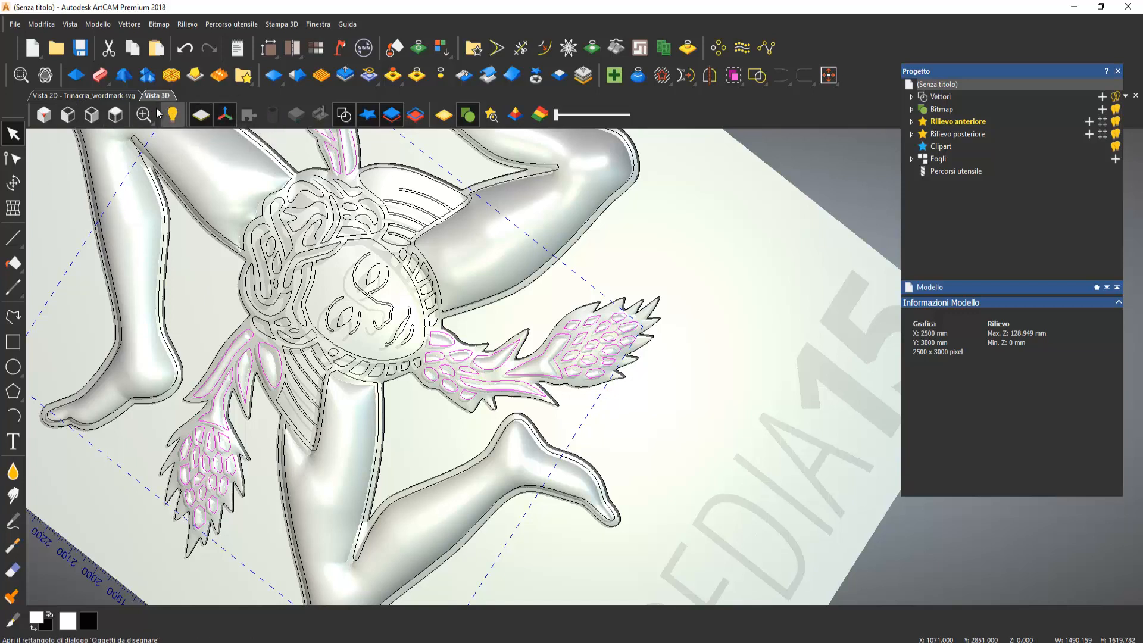
{"action": "left_click", "coordinate": [117, 116]}
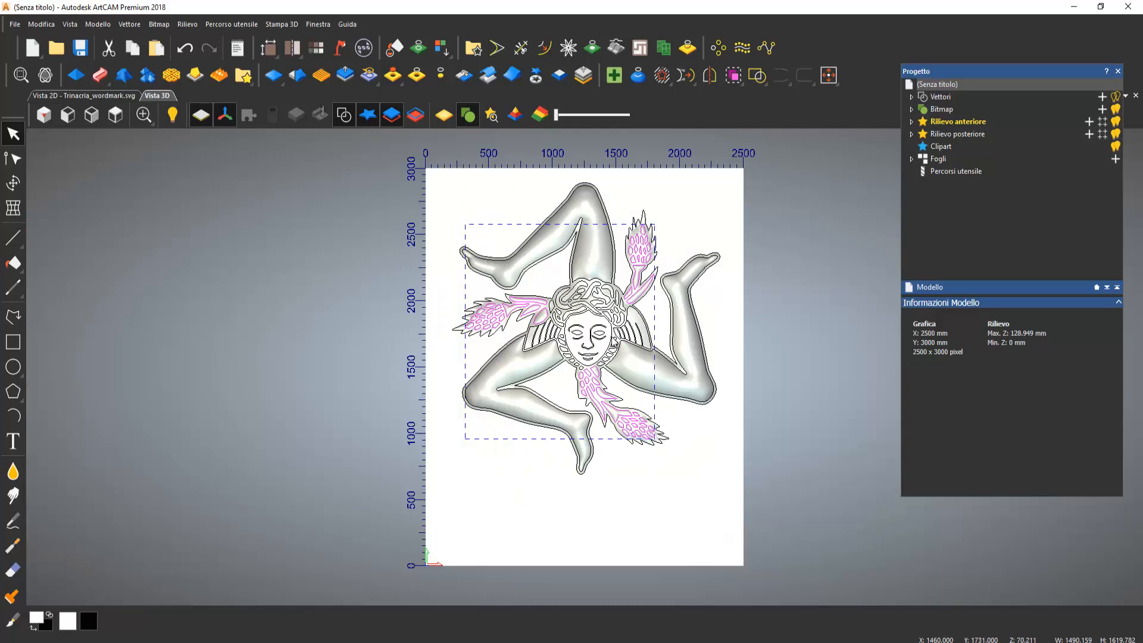
Step: Select the face outline and raise it with a round profile at an angle of 22°
{"action": "scroll", "coordinate": [613, 342], "scroll_direction": "up", "scroll_amount": 6}
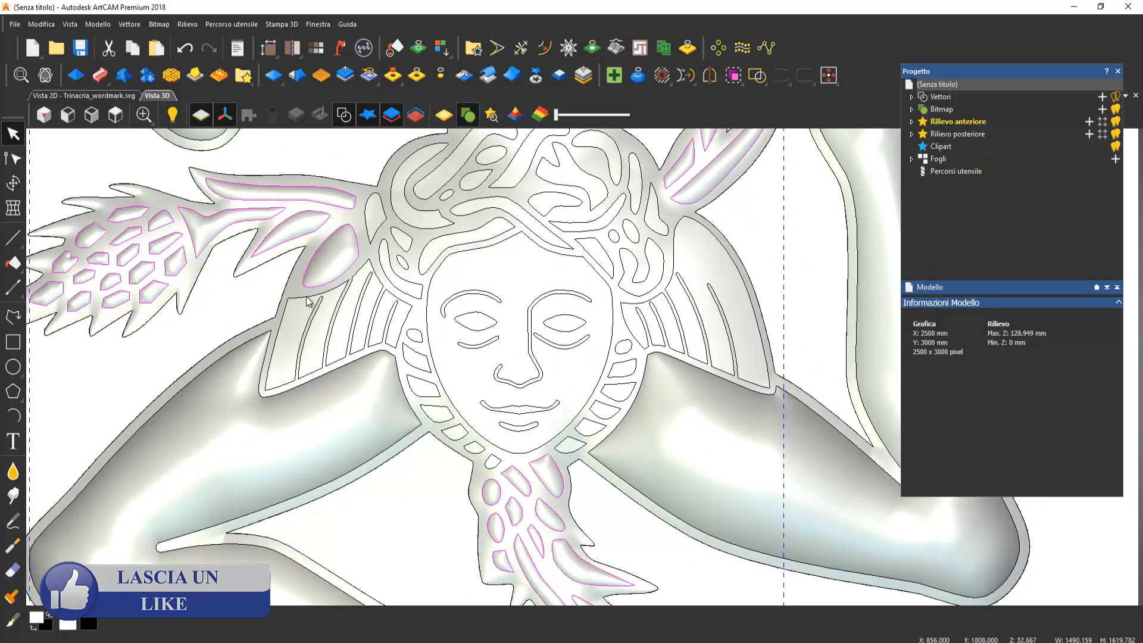
{"action": "scroll", "coordinate": [308, 302], "scroll_direction": "up", "scroll_amount": 3}
{"action": "left_click", "coordinate": [528, 371]}
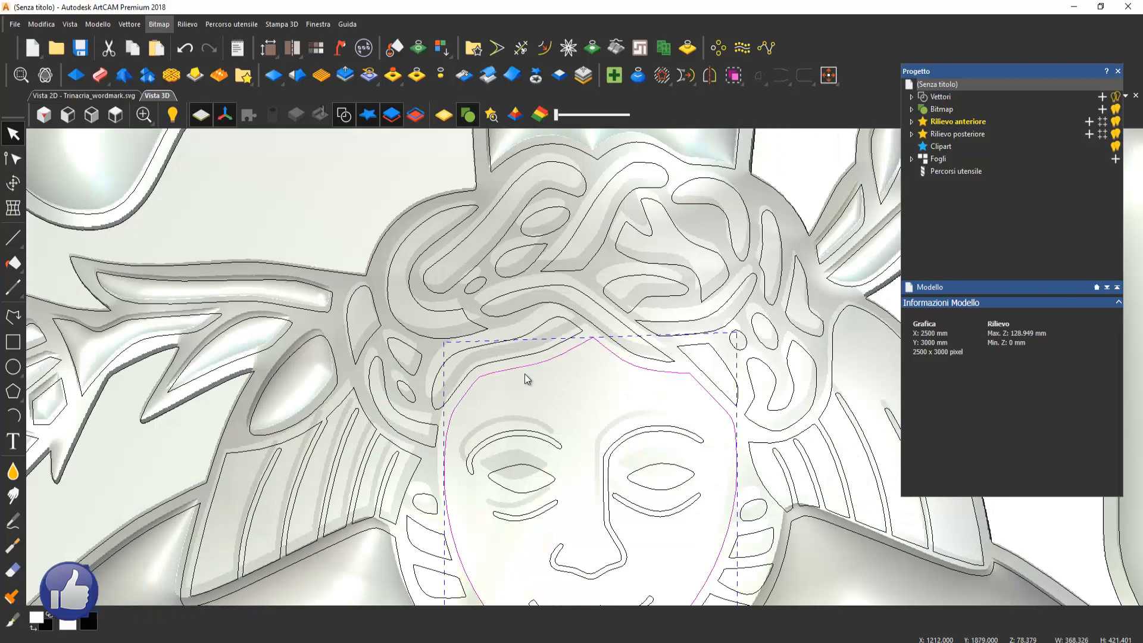
{"action": "left_click", "coordinate": [76, 75]}
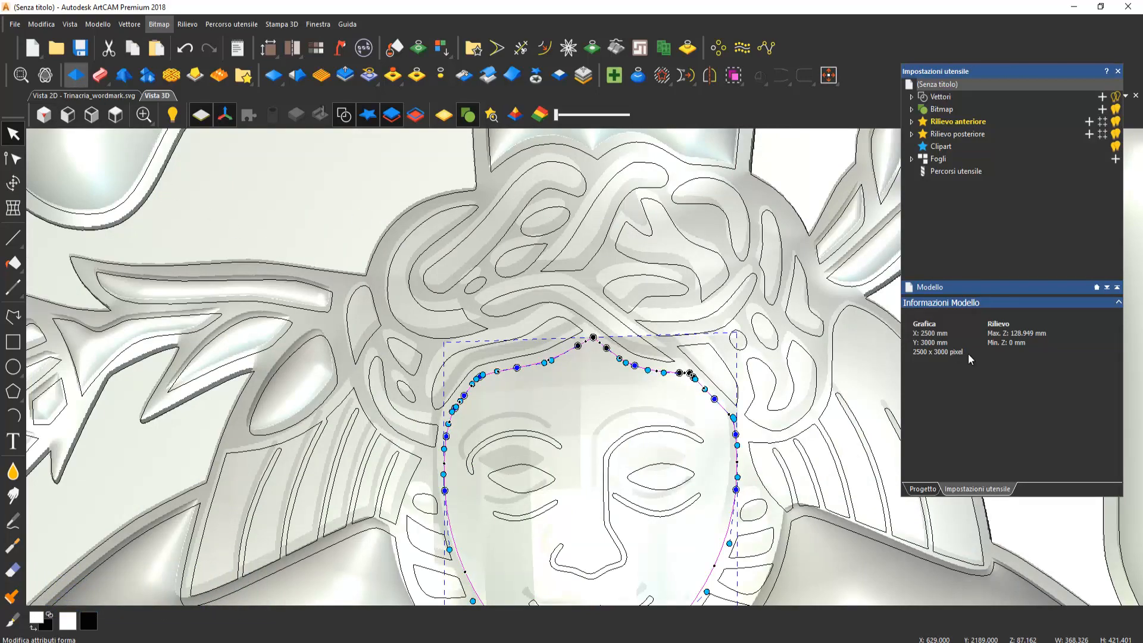
{"action": "left_click_drag", "start_coordinate": [822, 414], "coordinate": [824, 253]}
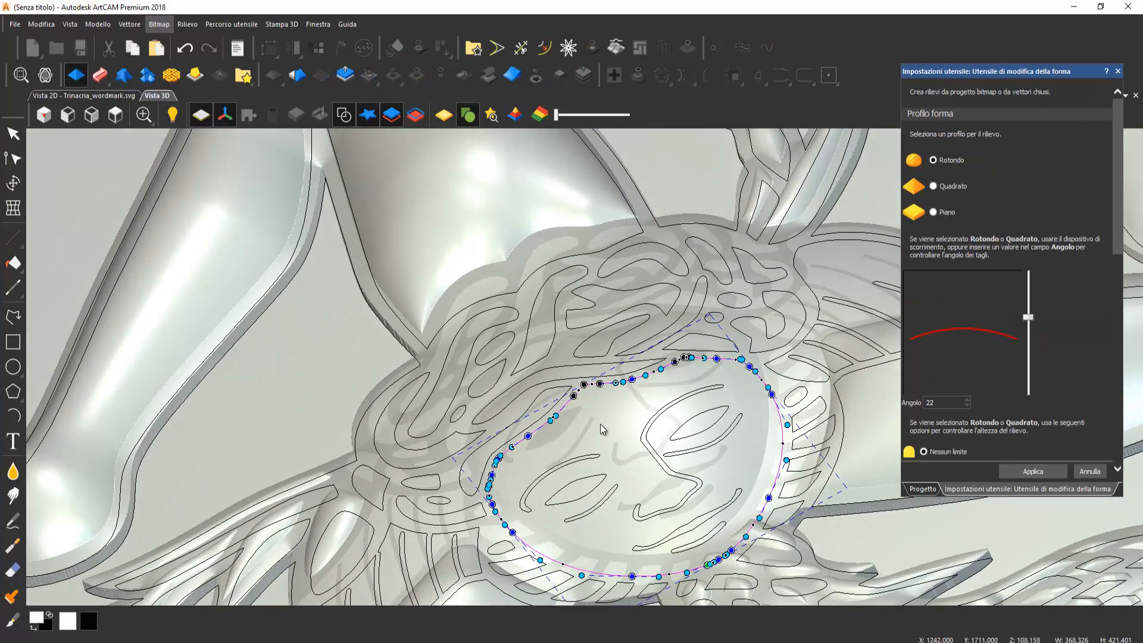
{"action": "left_click_drag", "start_coordinate": [601, 428], "coordinate": [602, 300]}
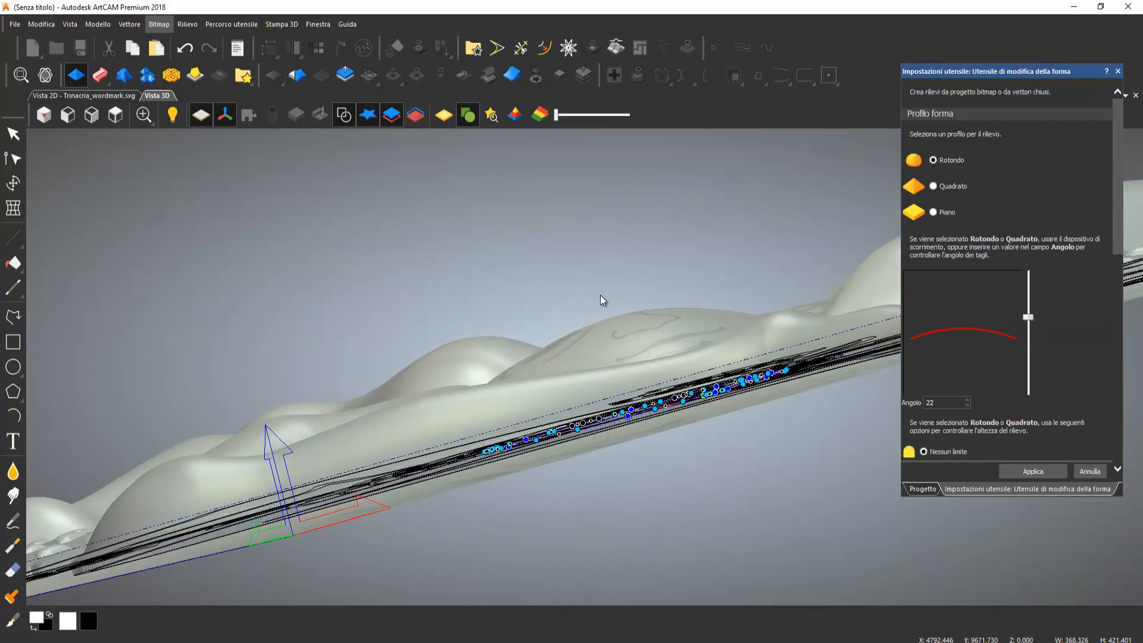
{"action": "left_click", "coordinate": [1042, 472]}
{"action": "left_click", "coordinate": [12, 134]}
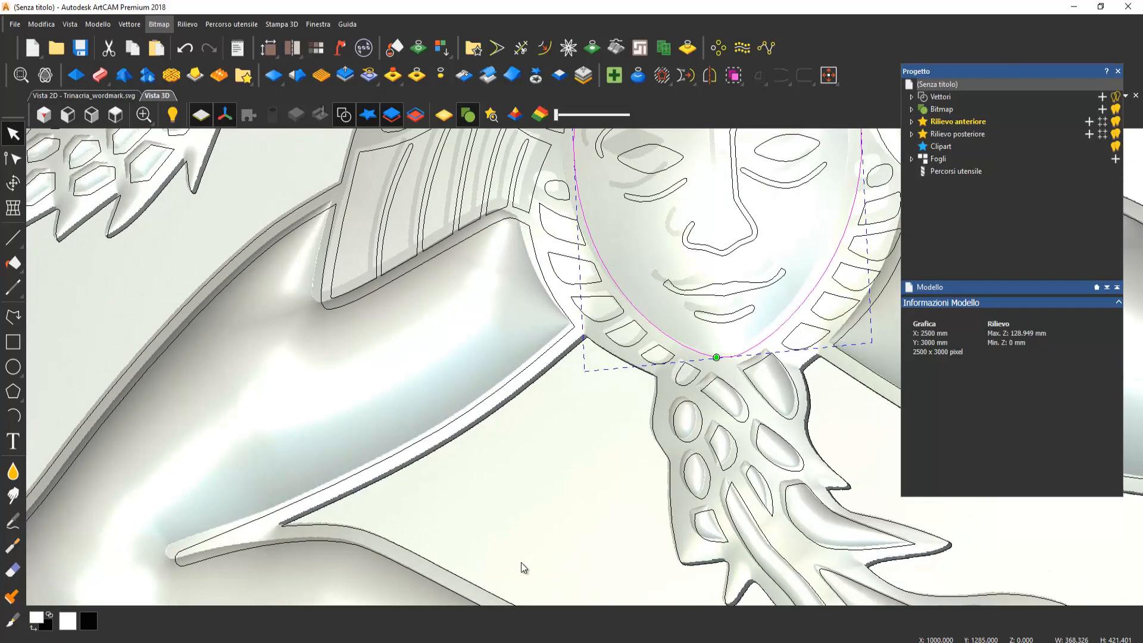
Step: Select the wing feather outlines on both sides of the head and the lowest small segments under the chin
{"action": "scroll", "coordinate": [731, 389], "scroll_direction": "down", "scroll_amount": 4}
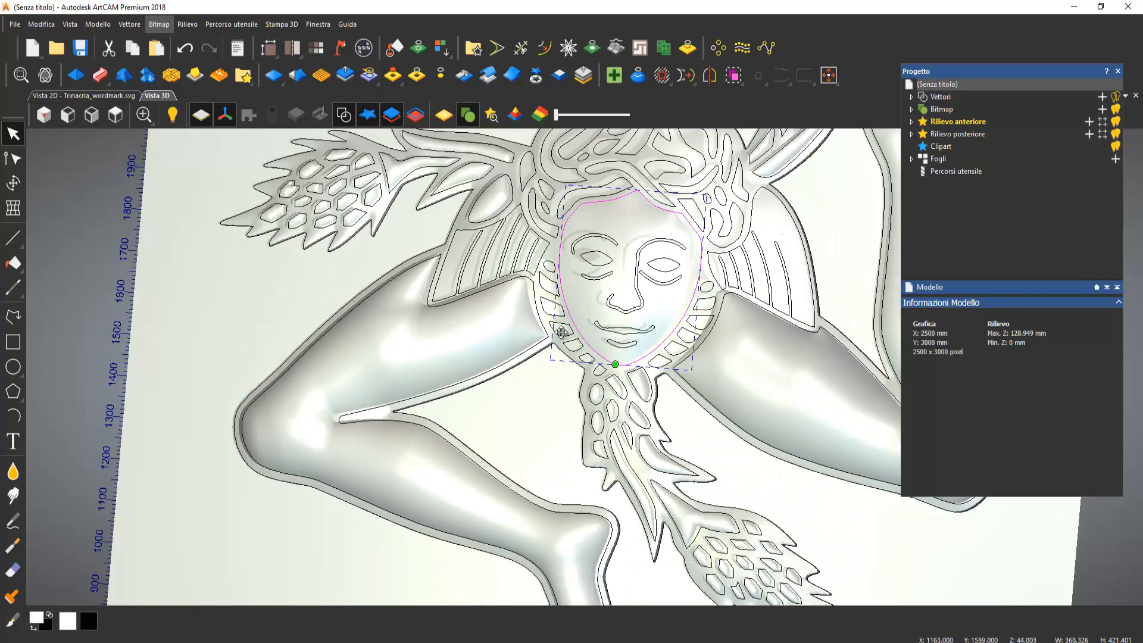
{"action": "scroll", "coordinate": [457, 231], "scroll_direction": "down", "scroll_amount": 1}
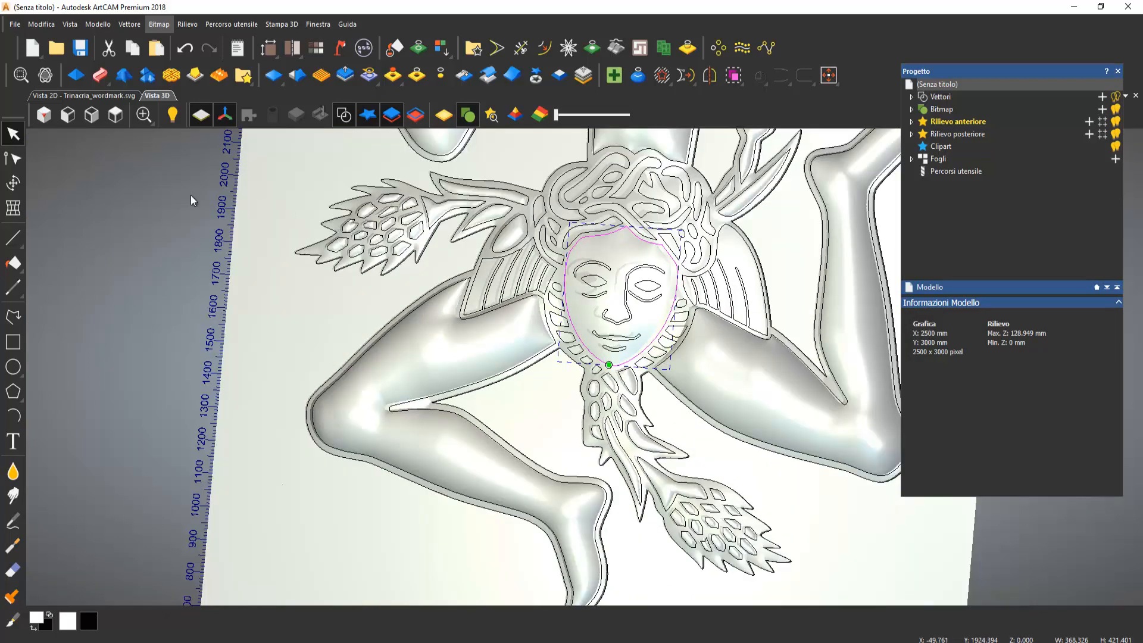
{"action": "left_click", "coordinate": [115, 115]}
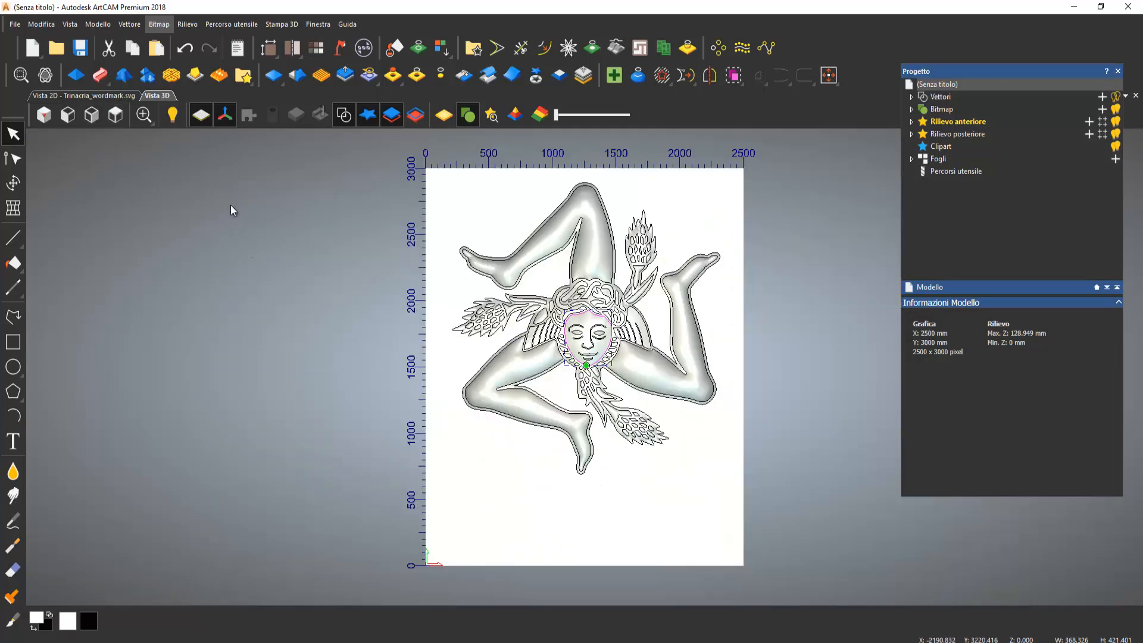
{"action": "scroll", "coordinate": [606, 337], "scroll_direction": "up", "scroll_amount": 4}
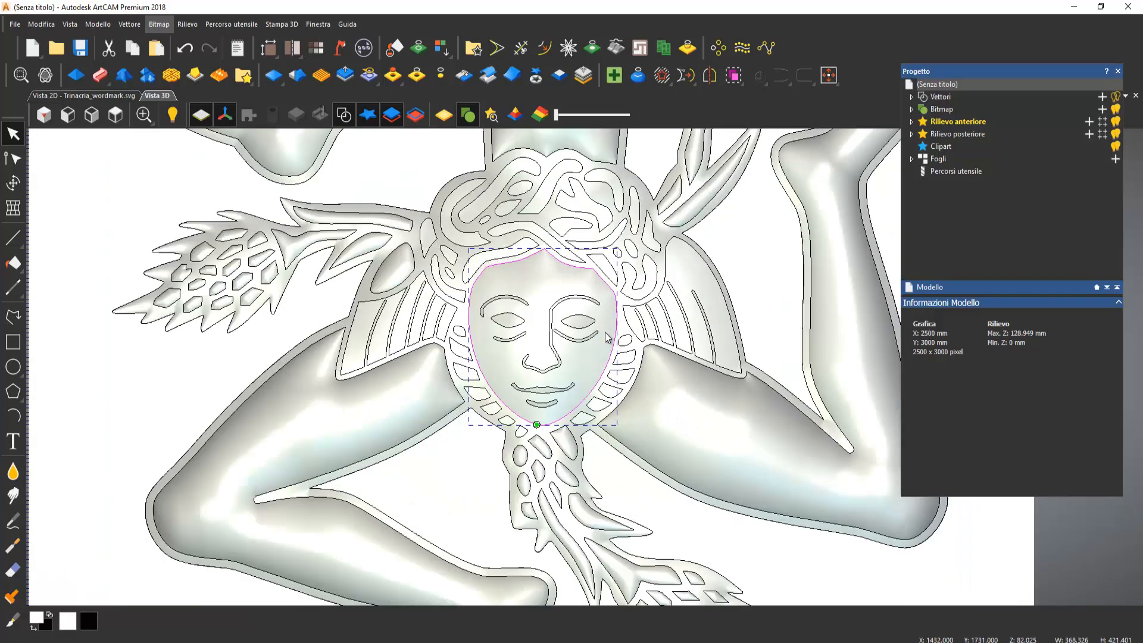
{"action": "left_click", "coordinate": [361, 303]}
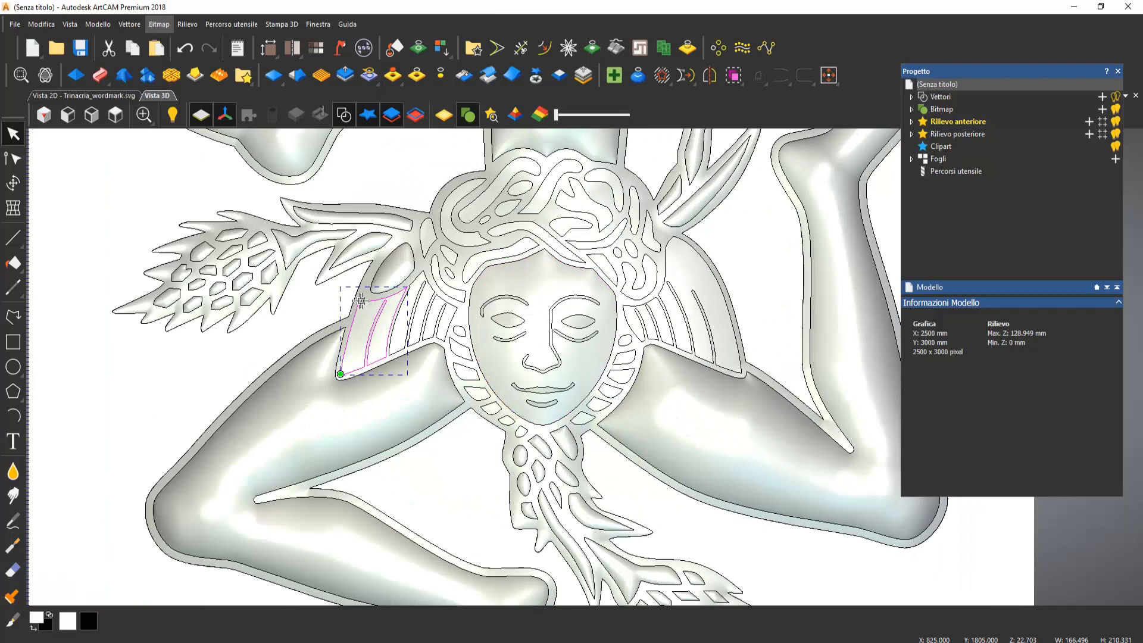
{"action": "left_click", "coordinate": [419, 280], "text": "shift"}
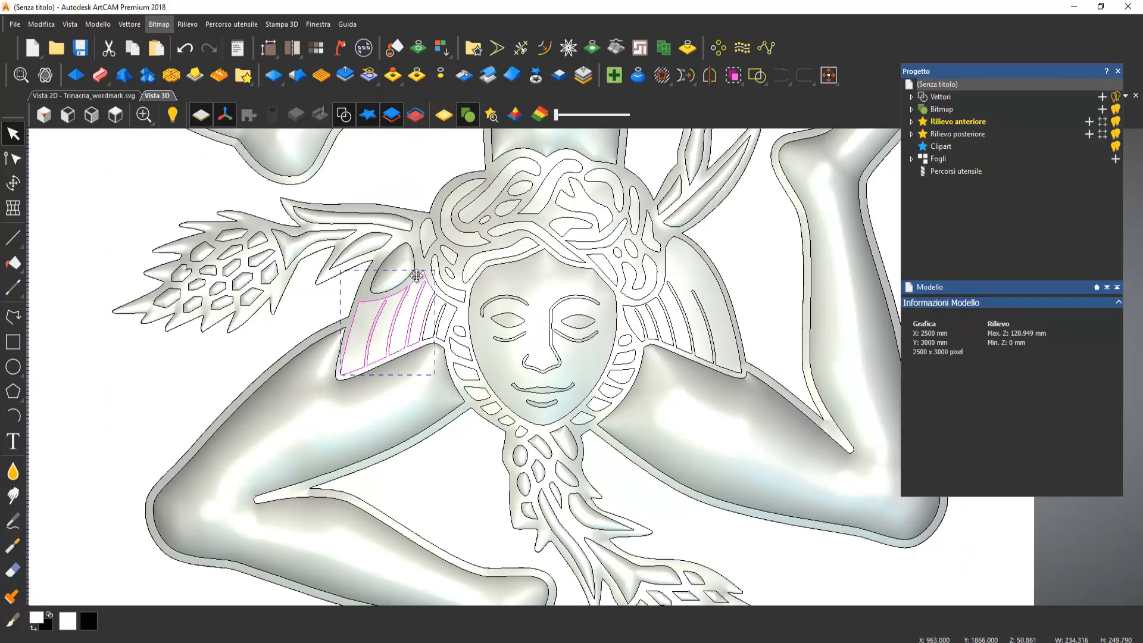
{"action": "left_click", "coordinate": [445, 304], "text": "shift"}
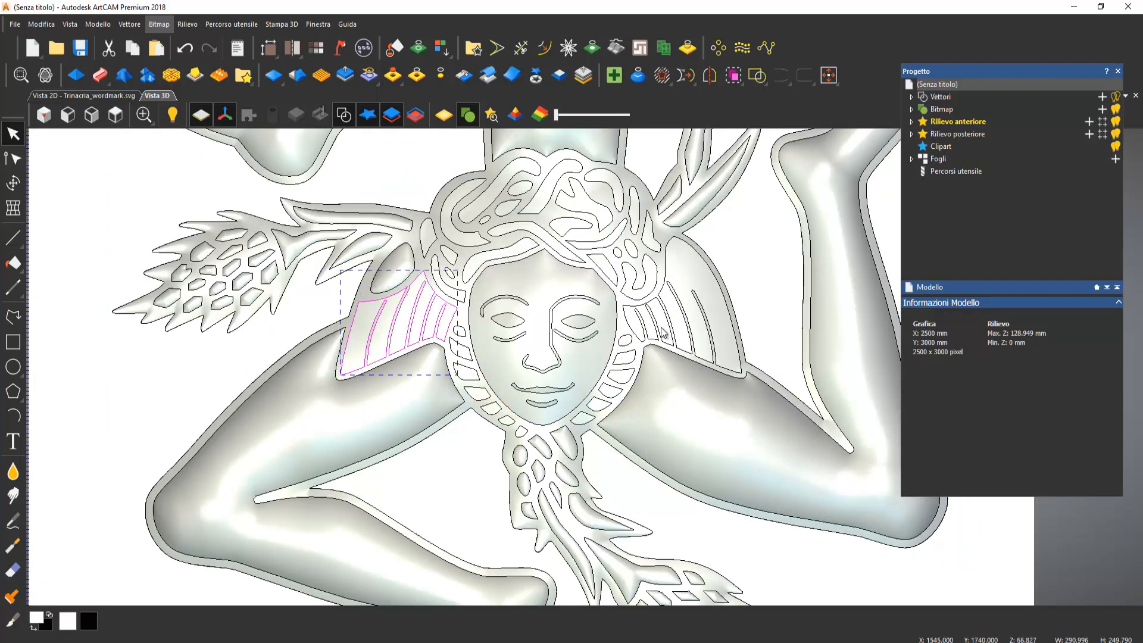
{"action": "left_click", "coordinate": [736, 342], "text": "shift"}
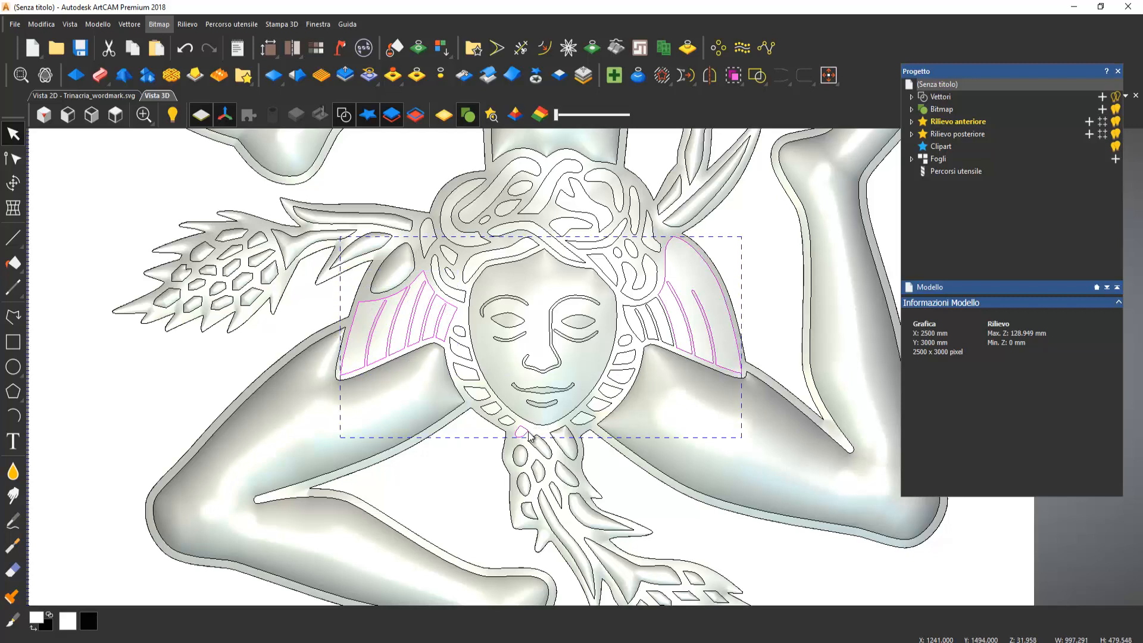
{"action": "left_click", "coordinate": [580, 418], "text": "shift"}
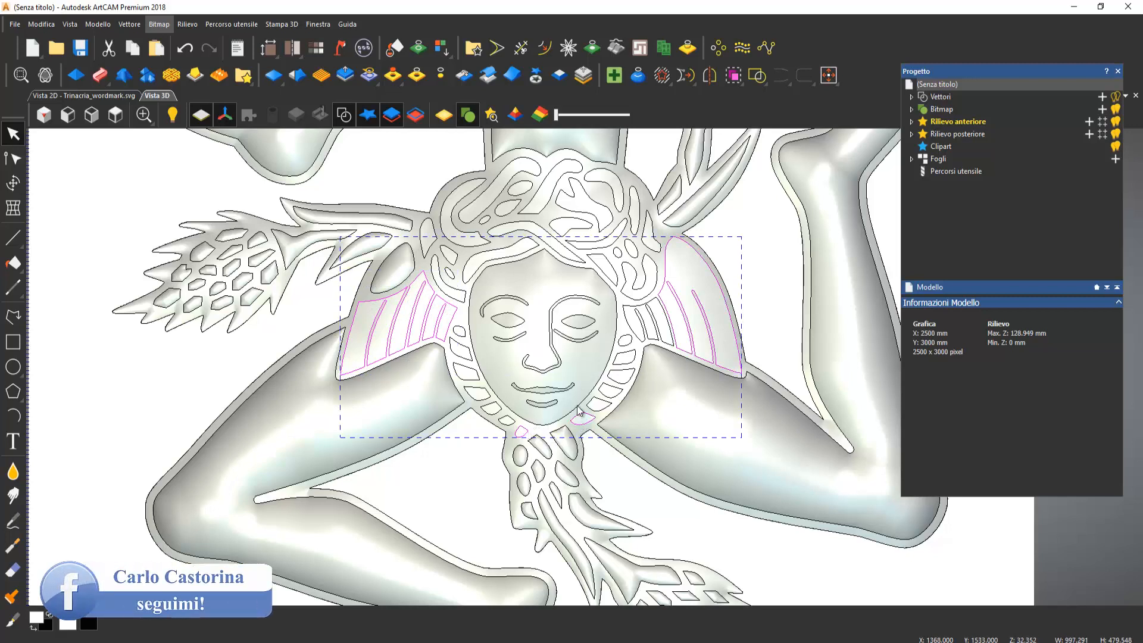
Step: Add the hair lock outlines on the crown and the right side of the head to the selection
{"action": "left_click", "coordinate": [540, 171], "text": "shift"}
{"action": "left_click", "coordinate": [596, 182], "text": "shift"}
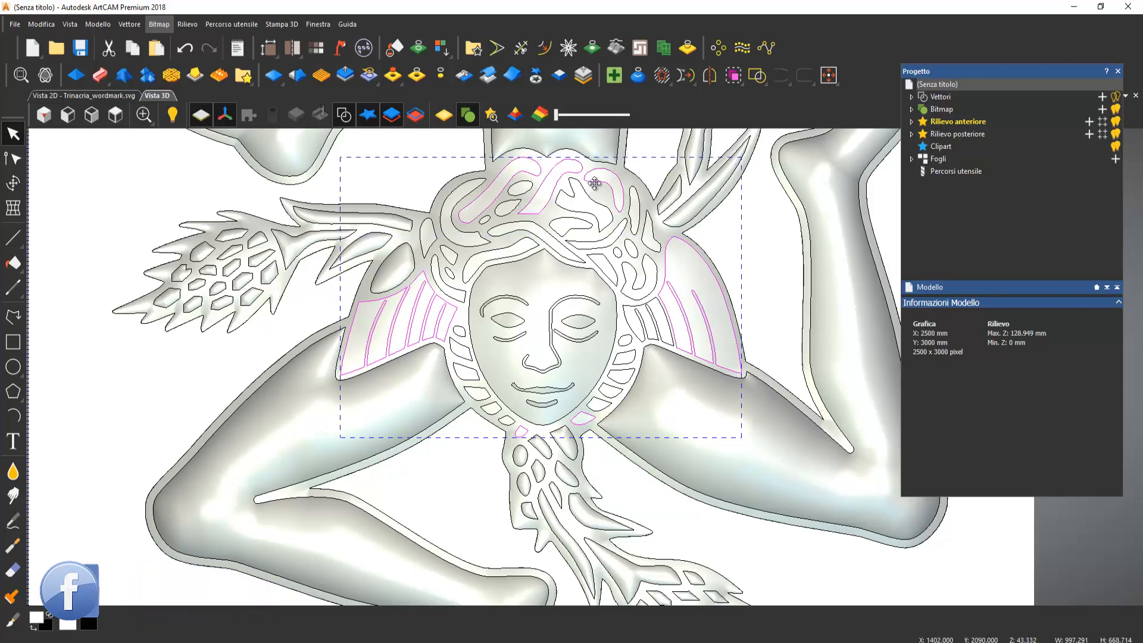
{"action": "left_click", "coordinate": [629, 220], "text": "shift"}
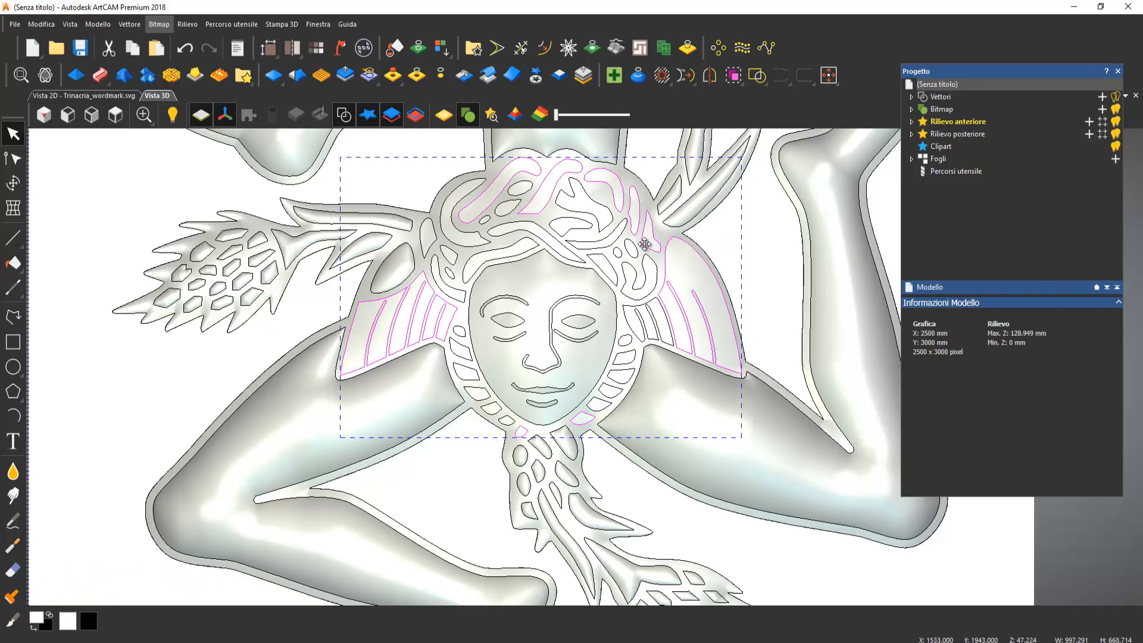
{"action": "left_click", "coordinate": [645, 263], "text": "shift"}
{"action": "left_click", "coordinate": [617, 280], "text": "shift"}
{"action": "left_click", "coordinate": [613, 236], "text": "shift"}
{"action": "left_click", "coordinate": [608, 229], "text": "shift"}
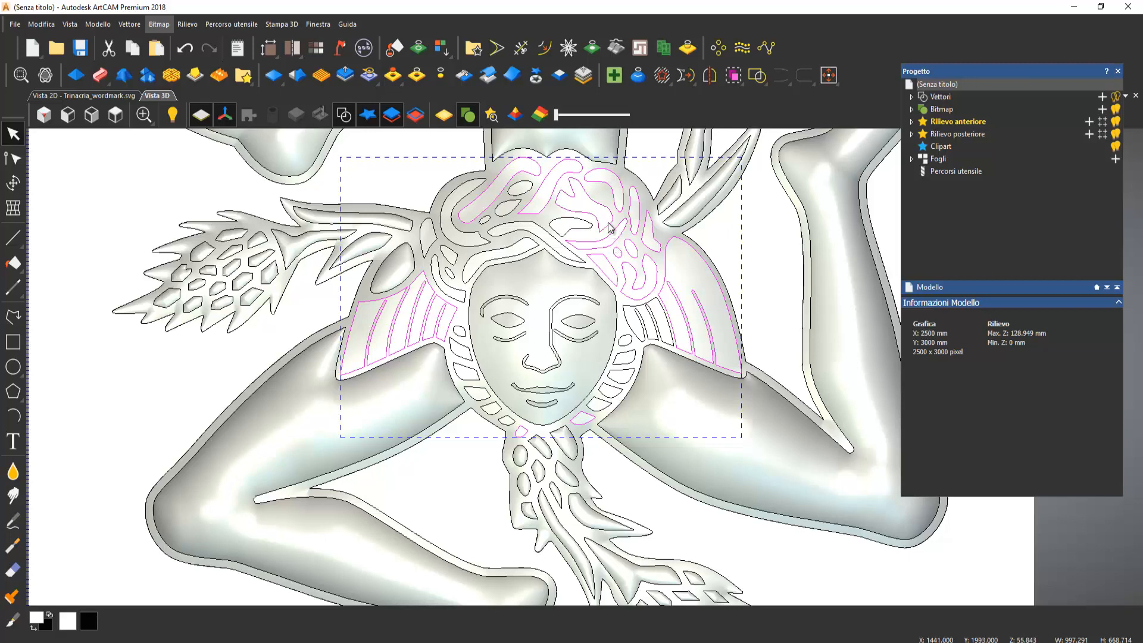
Step: Extend the selection with the hair lock outlines on the left side of the head
{"action": "left_click", "coordinate": [517, 208], "text": "shift"}
{"action": "left_click", "coordinate": [520, 199], "text": "shift"}
{"action": "left_click", "coordinate": [485, 221], "text": "shift"}
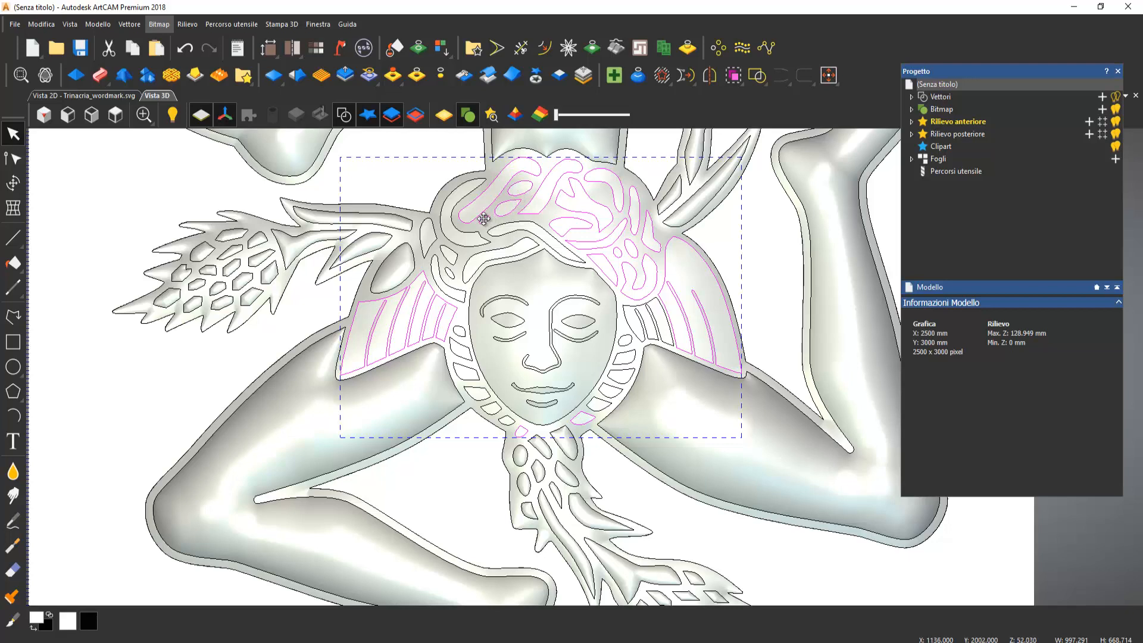
{"action": "left_click", "coordinate": [450, 223], "text": "shift"}
{"action": "left_click", "coordinate": [430, 239], "text": "shift"}
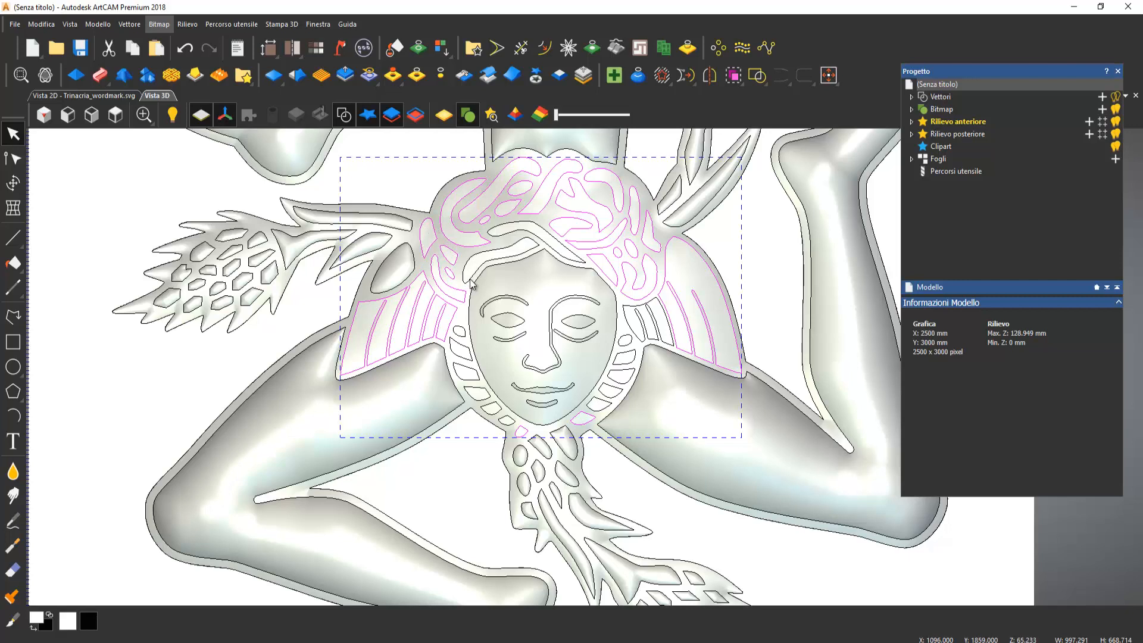
Step: Add the small segments framing both sides of the face and the remaining inner right wing feathers to the selection
{"action": "left_click", "coordinate": [593, 410], "text": "shift"}
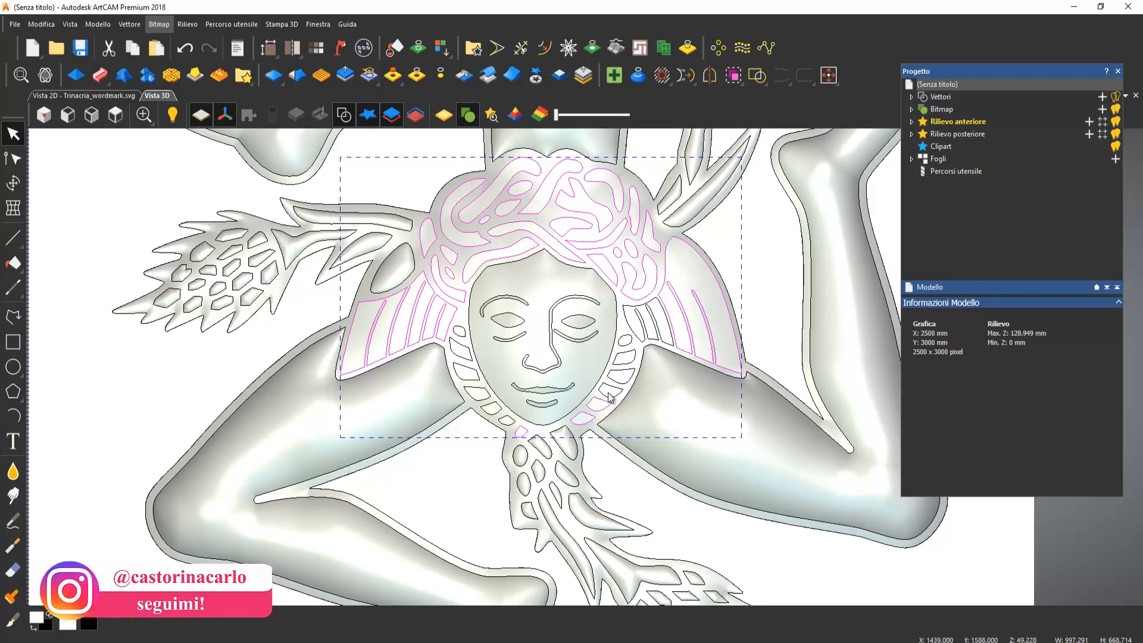
{"action": "left_click", "coordinate": [607, 396], "text": "shift"}
{"action": "left_click", "coordinate": [616, 381], "text": "shift"}
{"action": "left_click", "coordinate": [620, 353], "text": "shift"}
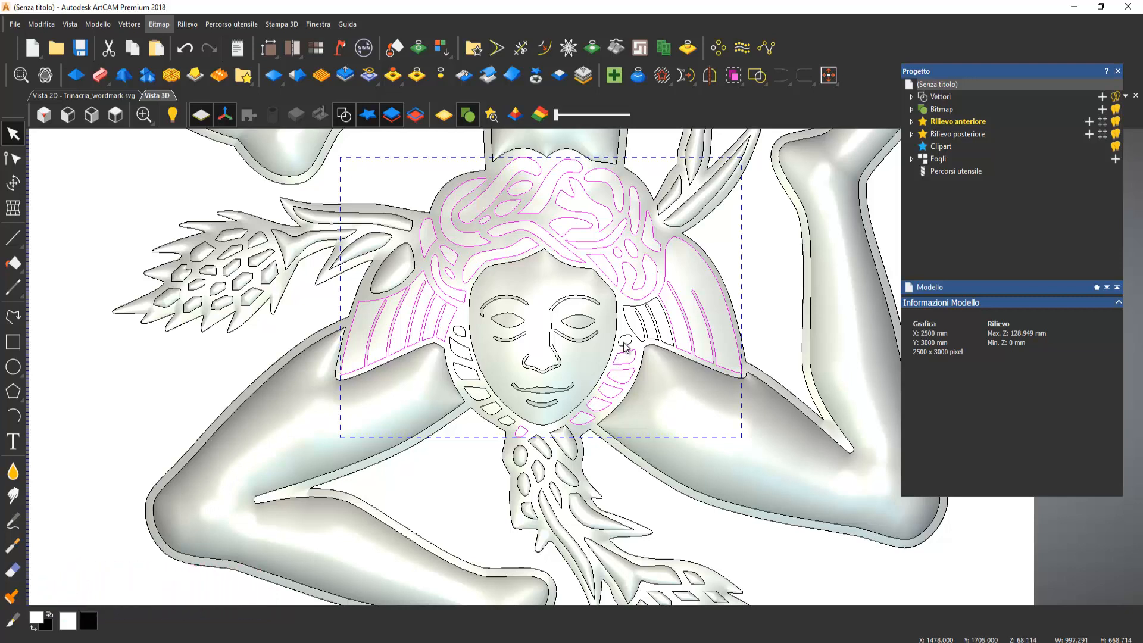
{"action": "left_click", "coordinate": [645, 342], "text": "shift"}
{"action": "left_click", "coordinate": [464, 364], "text": "shift"}
{"action": "left_click", "coordinate": [467, 387], "text": "shift"}
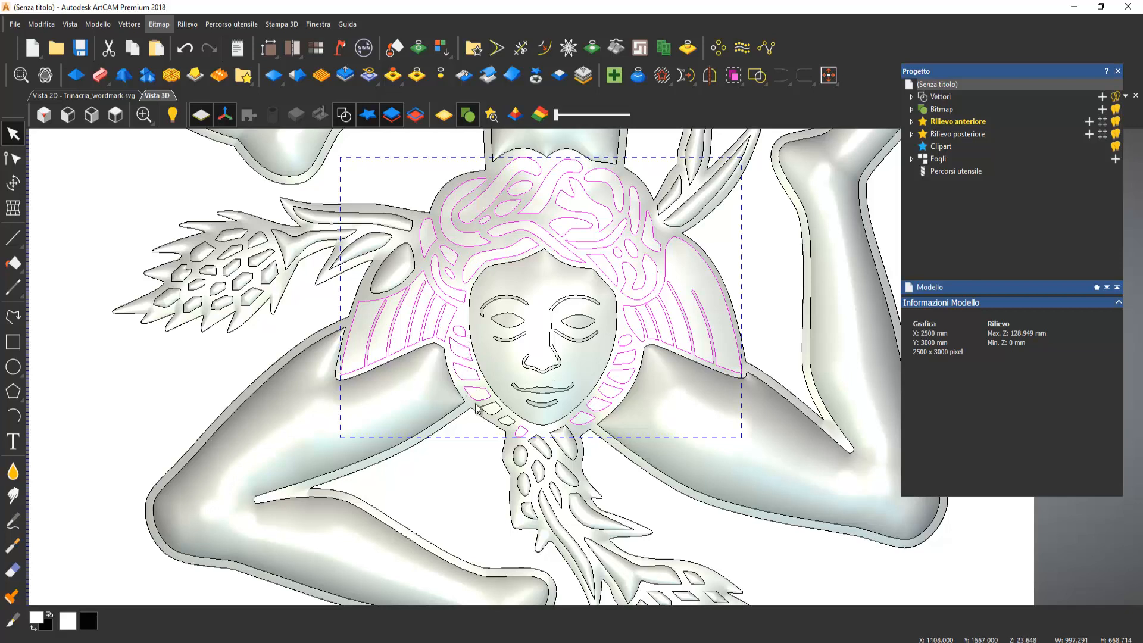
{"action": "left_click", "coordinate": [488, 408], "text": "shift"}
Step: Open the shape settings for the selected hair, wing and face-frame outlines and set the round profile's angle to 37°
{"action": "left_click", "coordinate": [78, 77]}
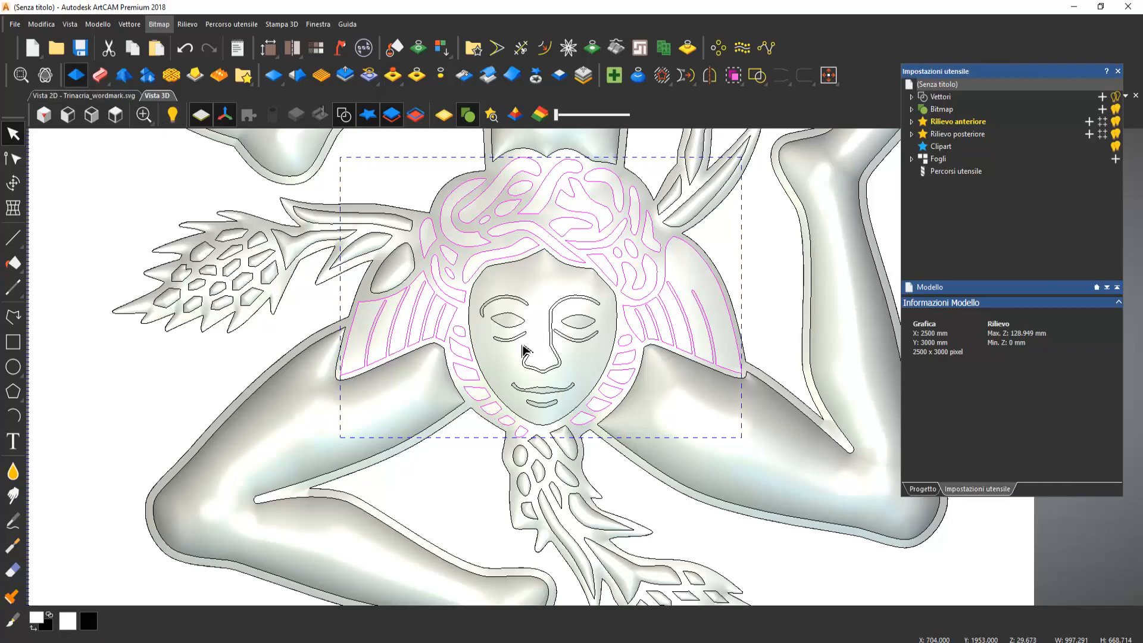
{"action": "middle_click_drag", "start_coordinate": [611, 371], "coordinate": [651, 233]}
{"action": "scroll", "coordinate": [489, 372], "scroll_direction": "up", "scroll_amount": 5}
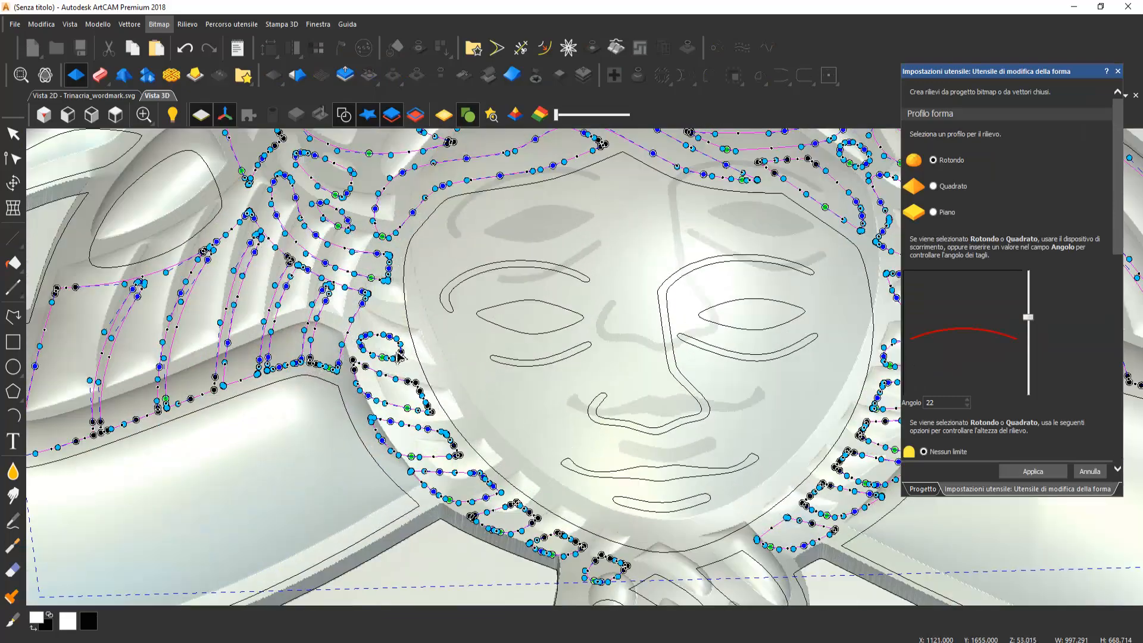
{"action": "middle_click_drag", "start_coordinate": [345, 334], "coordinate": [477, 293]}
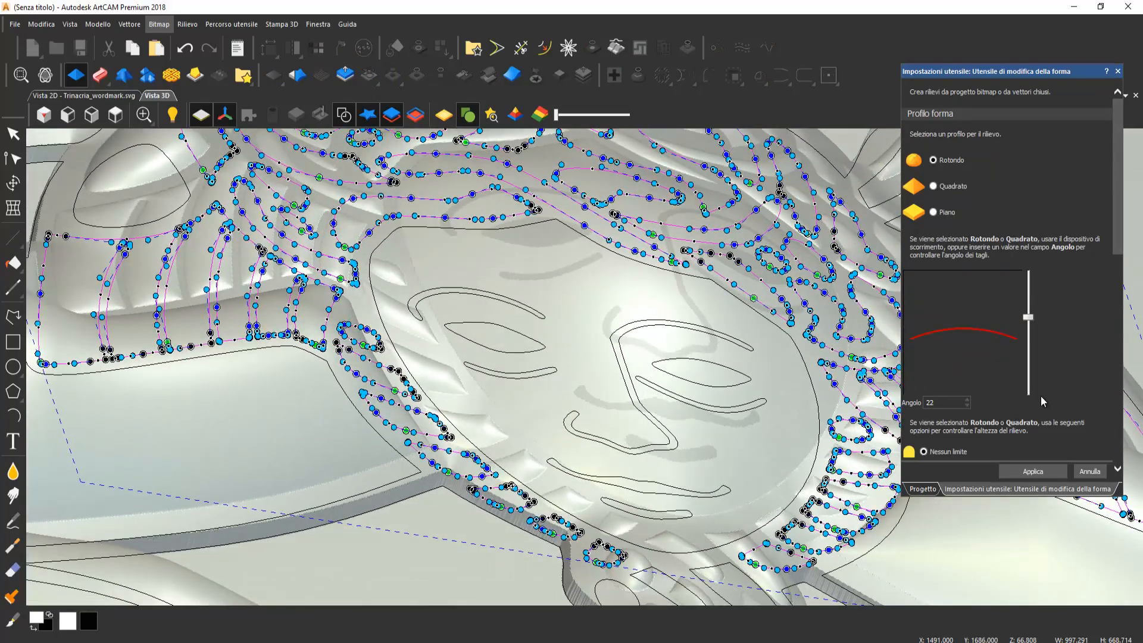
{"action": "left_click_drag", "start_coordinate": [1028, 319], "coordinate": [1030, 315]}
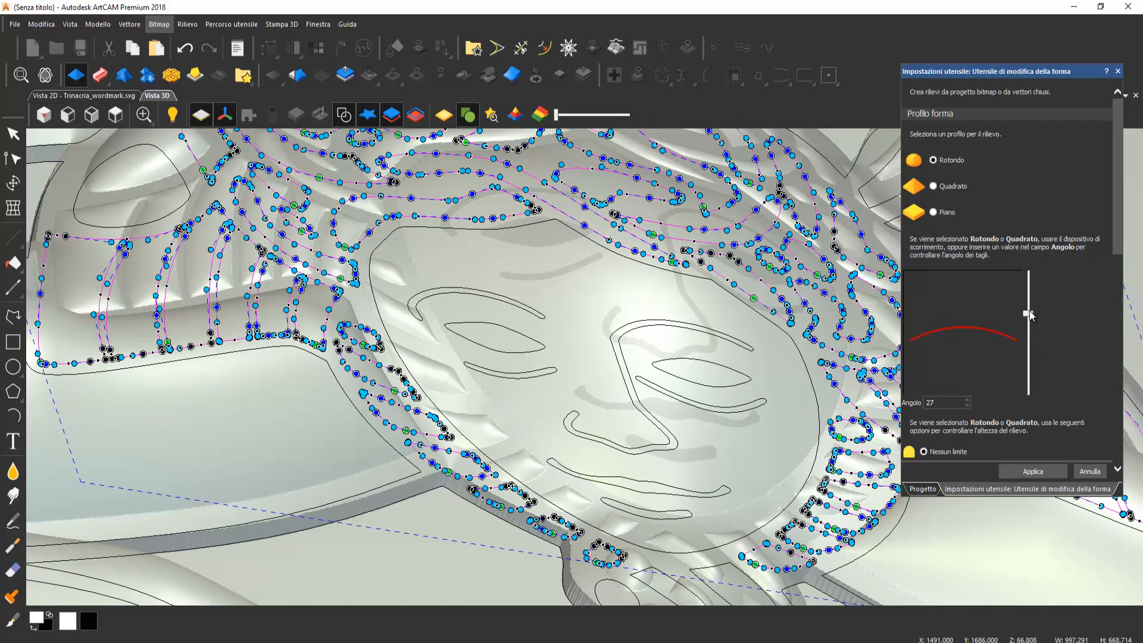
{"action": "left_click_drag", "start_coordinate": [1029, 316], "coordinate": [1030, 314]}
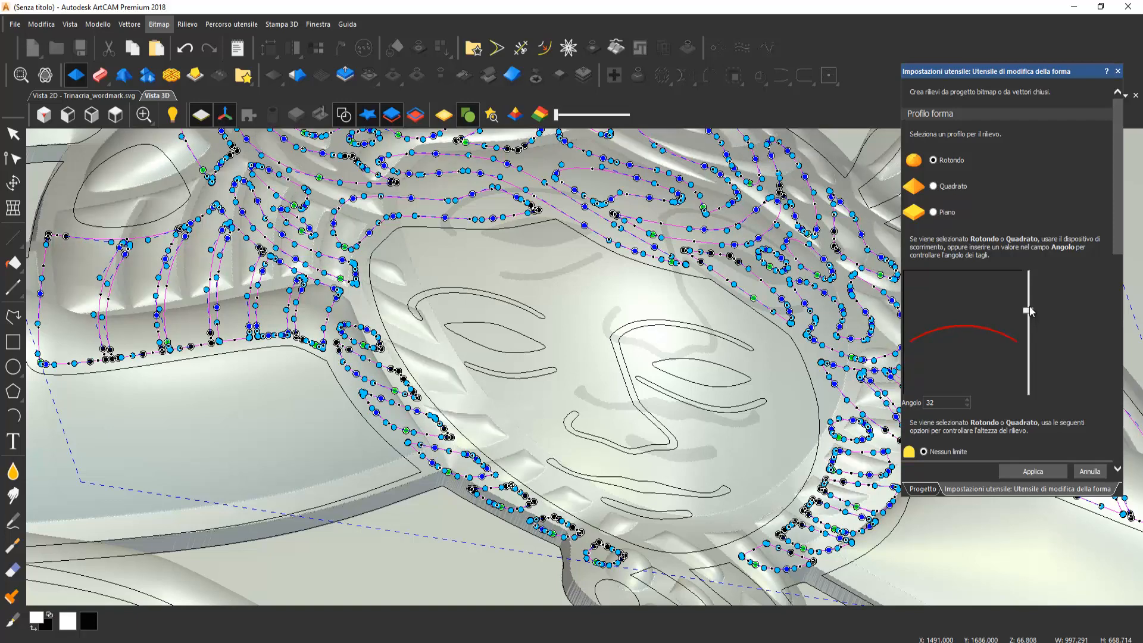
{"action": "scroll", "coordinate": [610, 562], "scroll_direction": "up", "scroll_amount": 3}
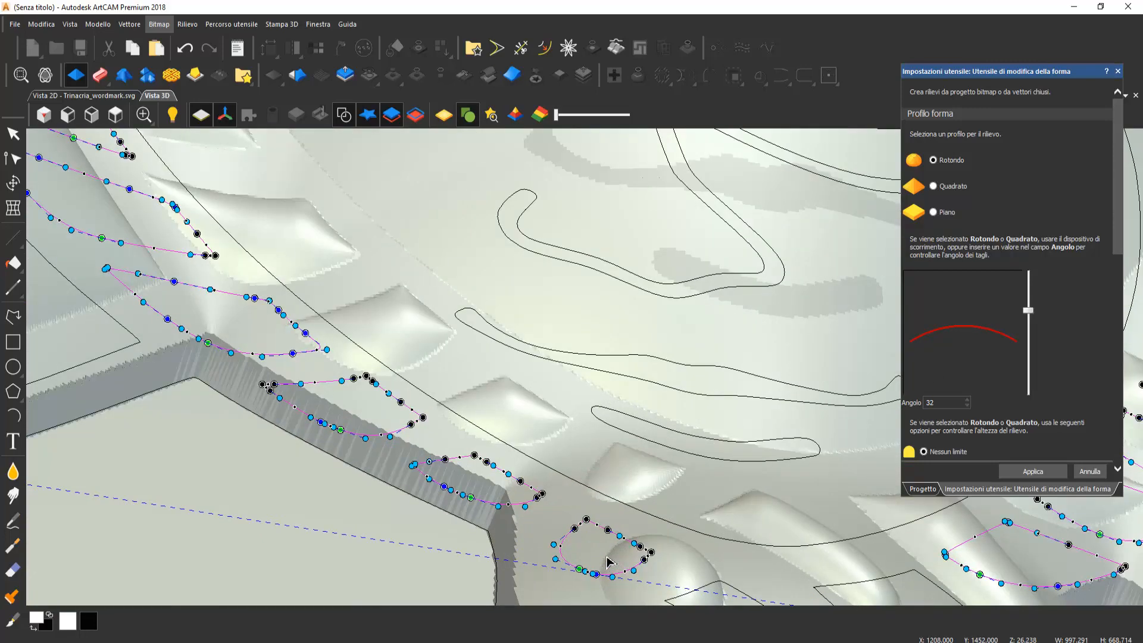
{"action": "scroll", "coordinate": [610, 562], "scroll_direction": "down", "scroll_amount": 2}
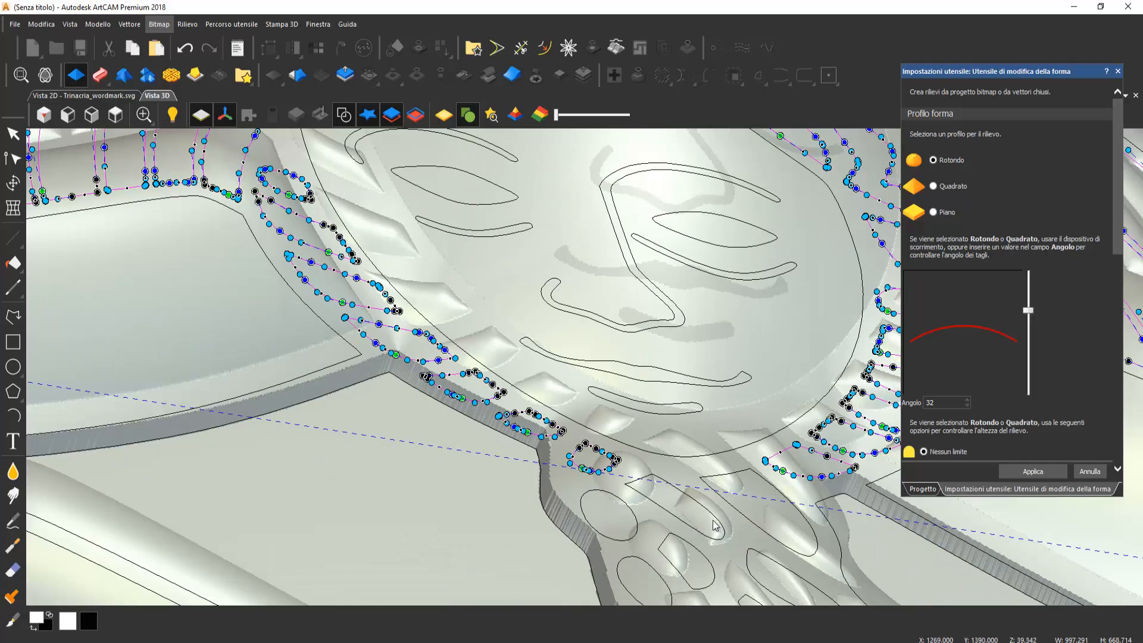
{"action": "left_click_drag", "start_coordinate": [716, 525], "coordinate": [605, 451]}
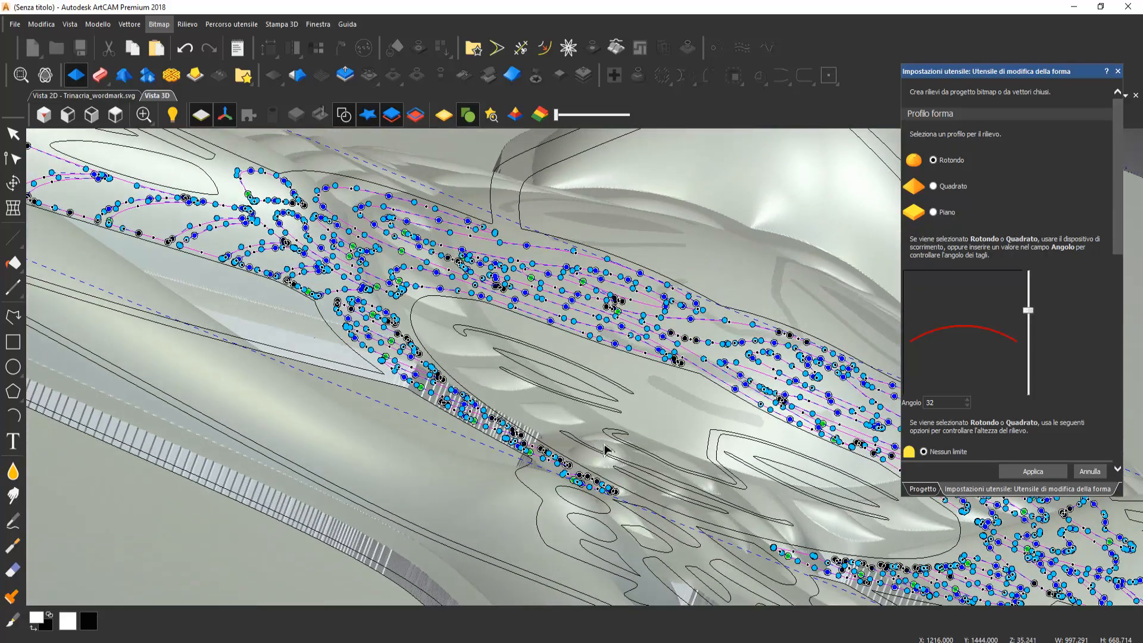
{"action": "left_click_drag", "start_coordinate": [1026, 309], "coordinate": [1027, 302]}
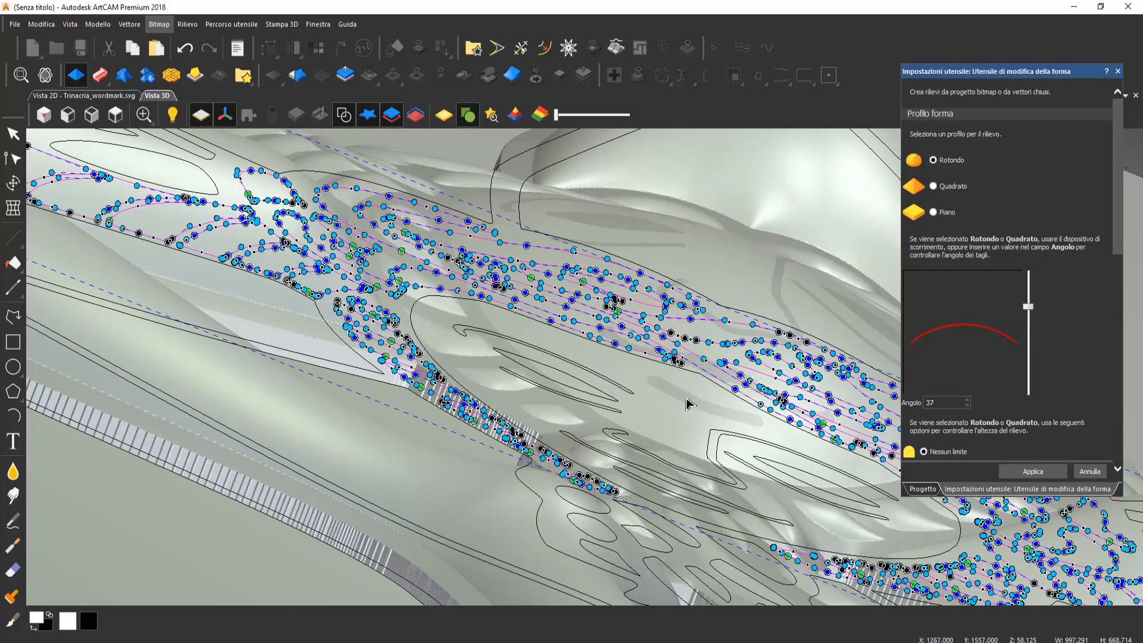
Step: Apply the round profile to the selected head outlines and hide the vectors
{"action": "left_click_drag", "start_coordinate": [673, 400], "coordinate": [636, 473]}
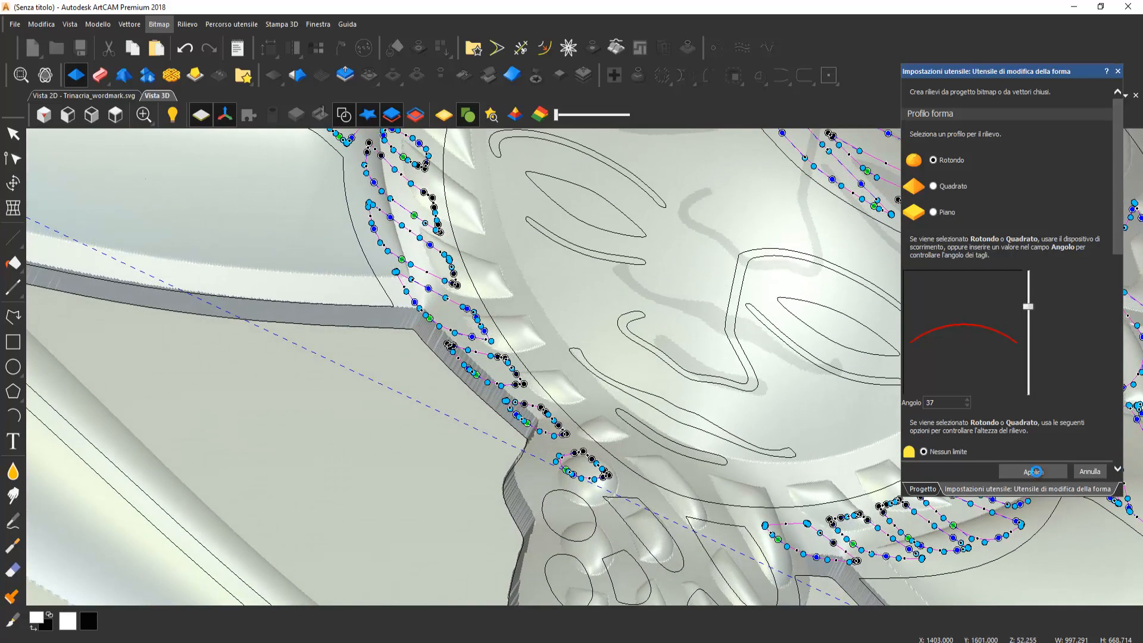
{"action": "left_click", "coordinate": [14, 133]}
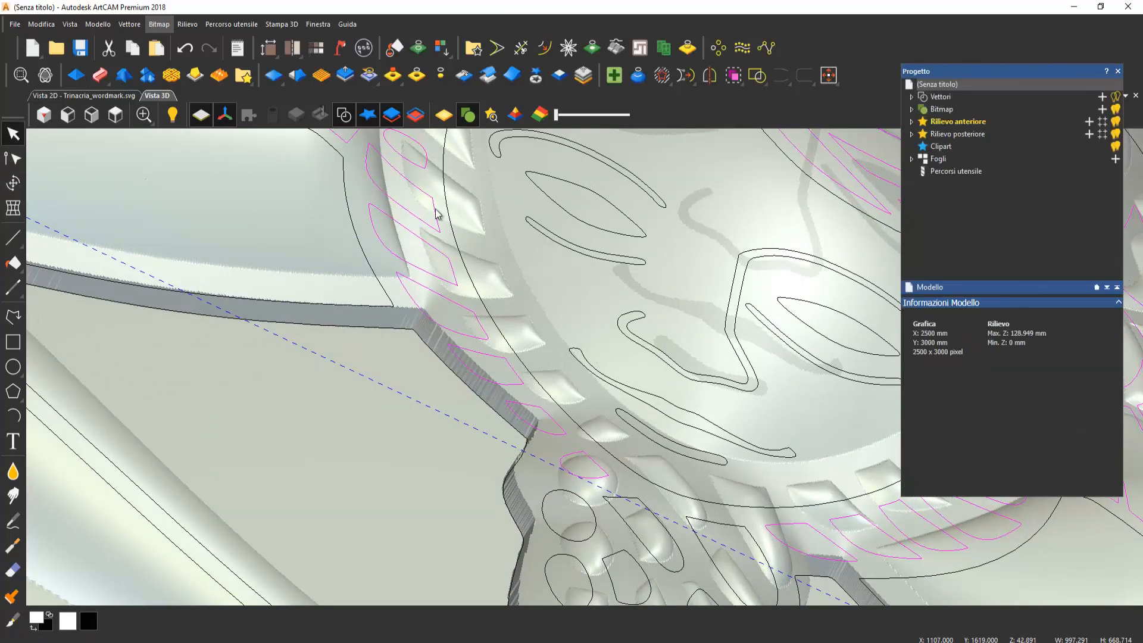
{"action": "left_click", "coordinate": [344, 115]}
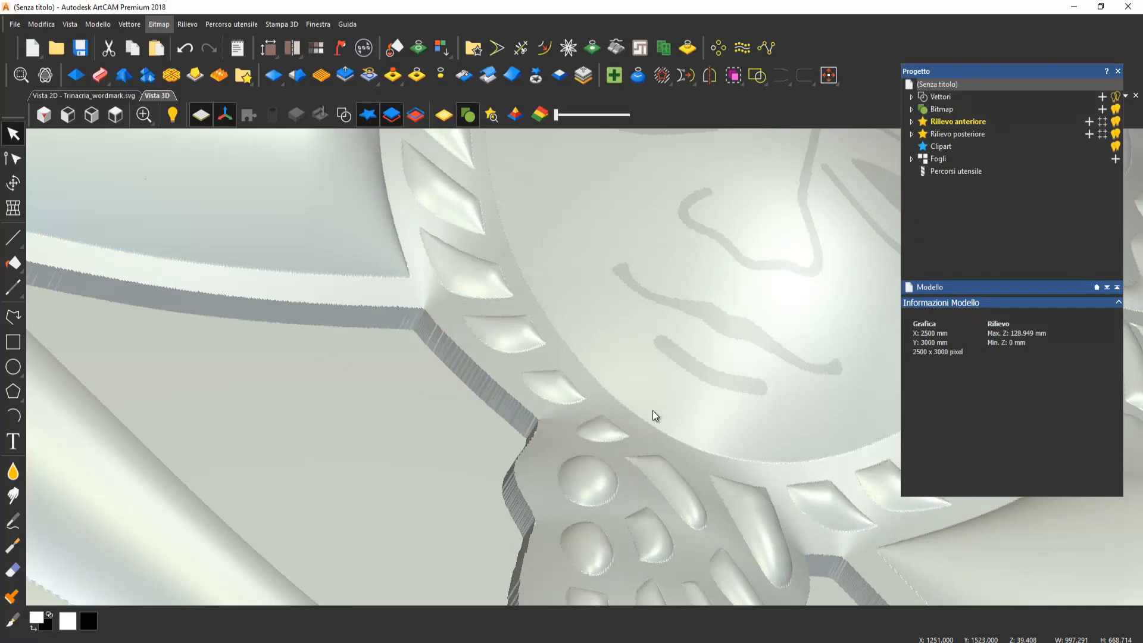
Step: Display the vectors over the relief around the head again
{"action": "scroll", "coordinate": [652, 410], "scroll_direction": "down", "scroll_amount": 5}
{"action": "left_click_drag", "start_coordinate": [530, 256], "coordinate": [648, 379]}
{"action": "scroll", "coordinate": [698, 382], "scroll_direction": "down", "scroll_amount": 4}
{"action": "scroll", "coordinate": [634, 226], "scroll_direction": "down", "scroll_amount": 1}
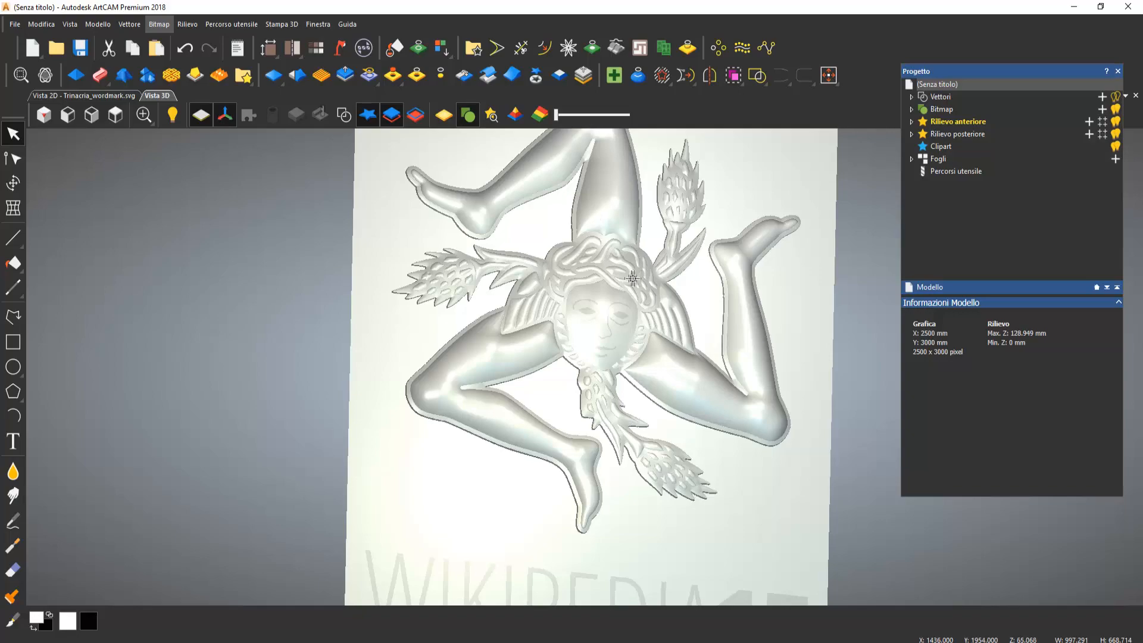
{"action": "scroll", "coordinate": [632, 278], "scroll_direction": "up", "scroll_amount": 6}
{"action": "left_click_drag", "start_coordinate": [633, 278], "coordinate": [487, 273]}
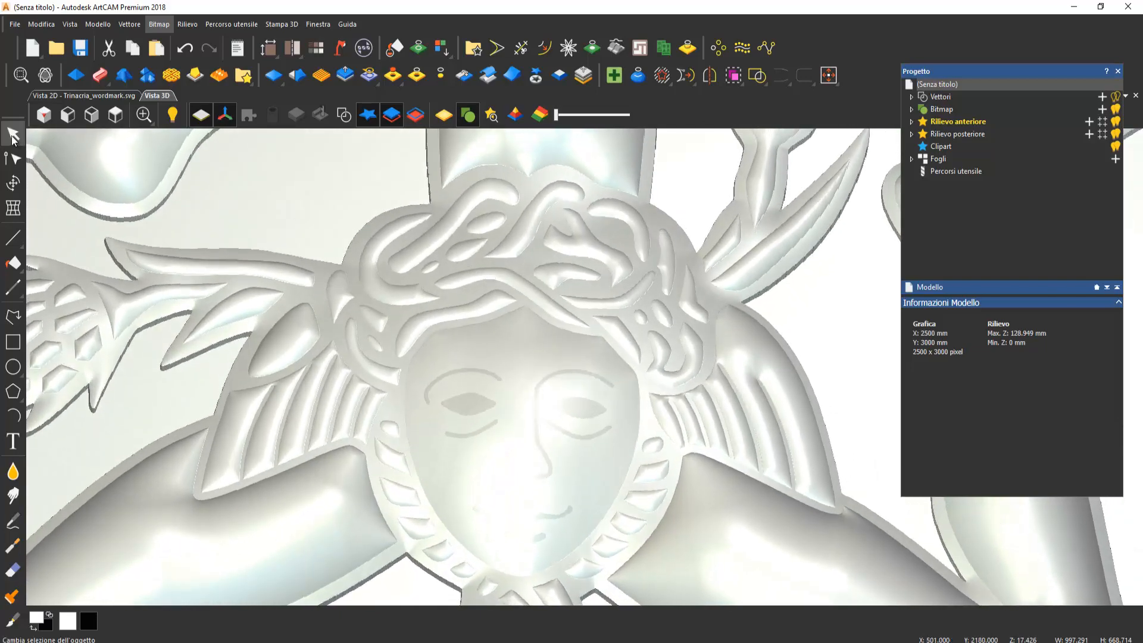
{"action": "left_click", "coordinate": [346, 116]}
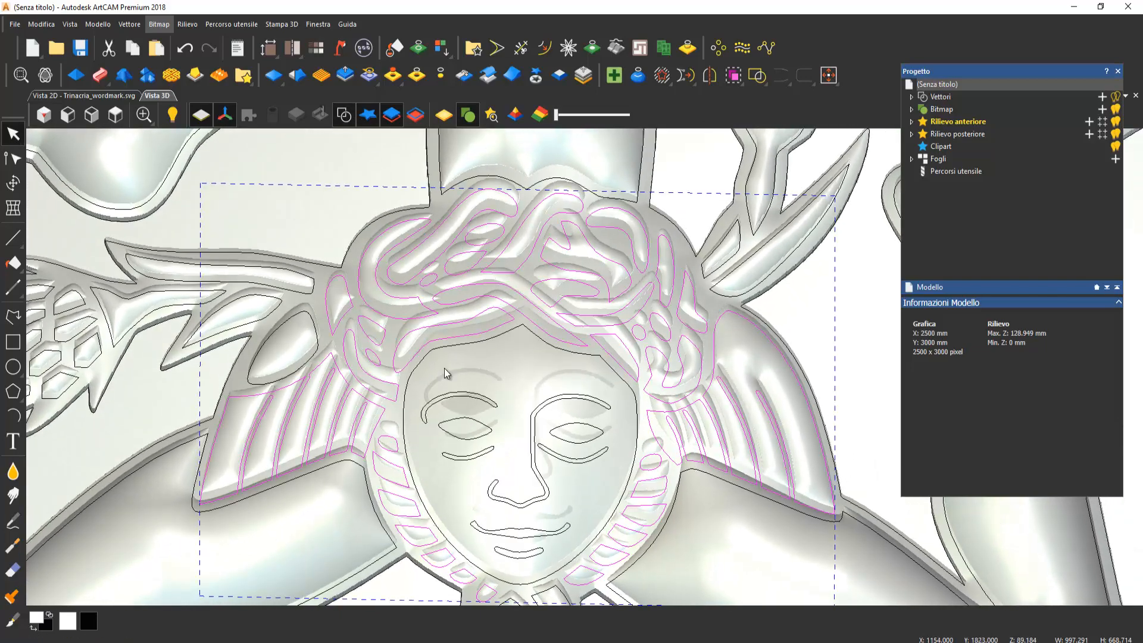
{"action": "left_click", "coordinate": [459, 397]}
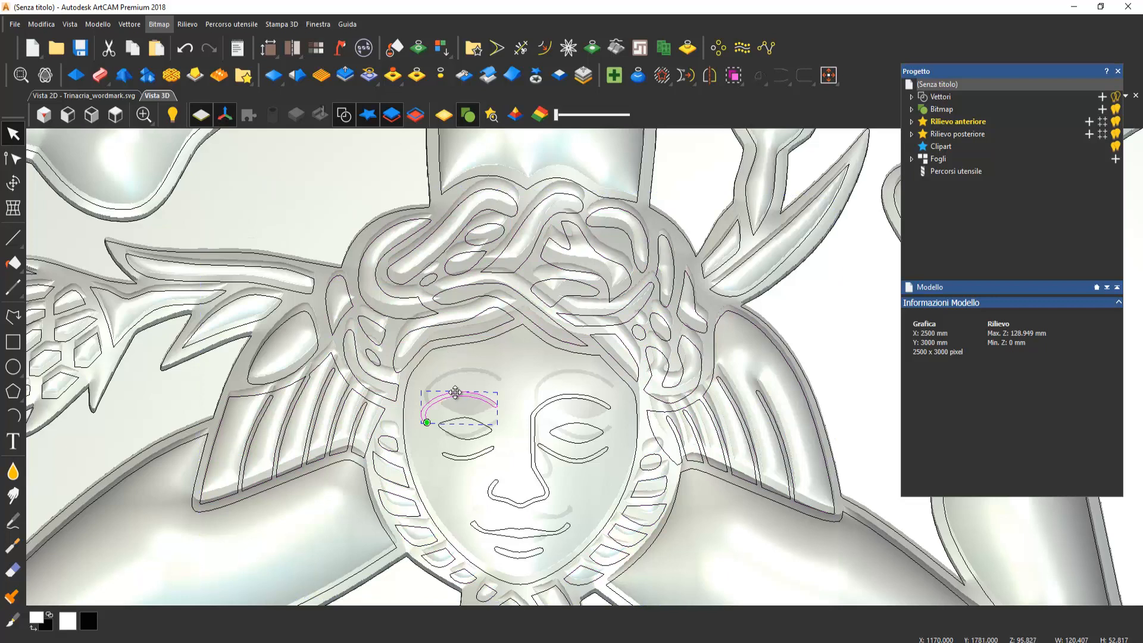
{"action": "left_click", "coordinate": [548, 404], "text": "shift"}
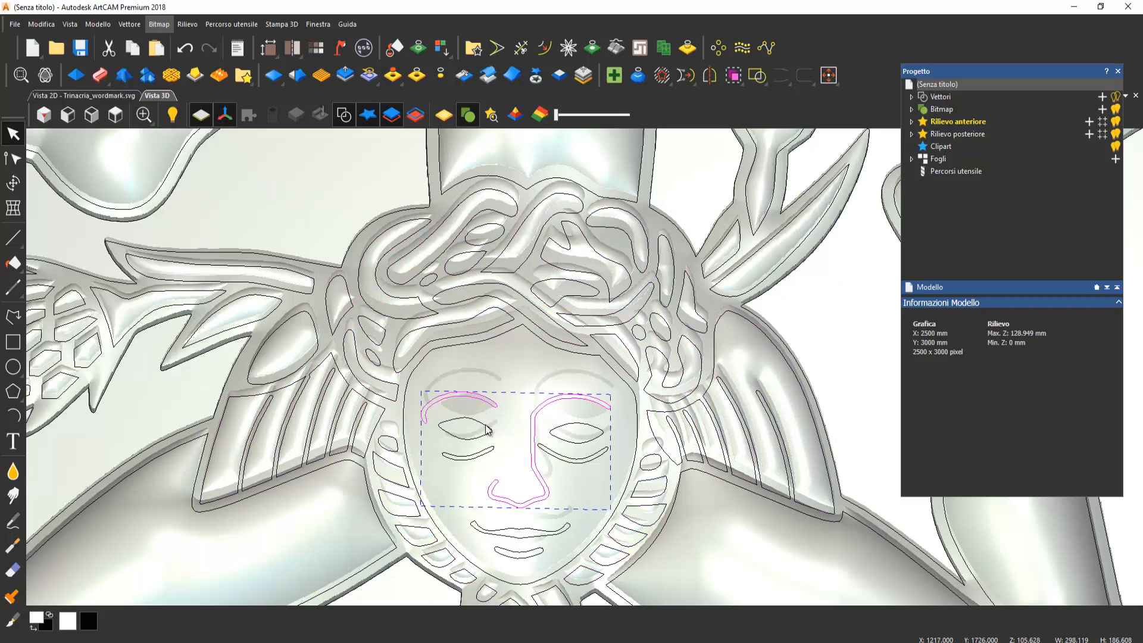
{"action": "left_click", "coordinate": [486, 429], "text": "shift"}
{"action": "left_click", "coordinate": [502, 436]}
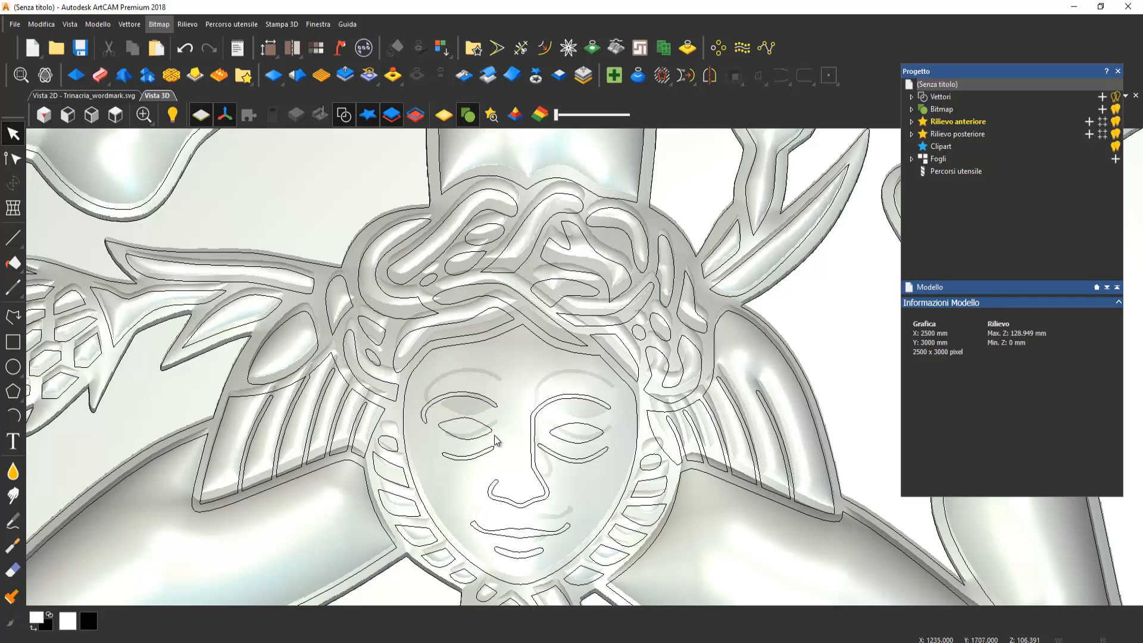
Step: Select both eye outlines and raise them with a round profile at a 79° angle
{"action": "left_click", "coordinate": [491, 433]}
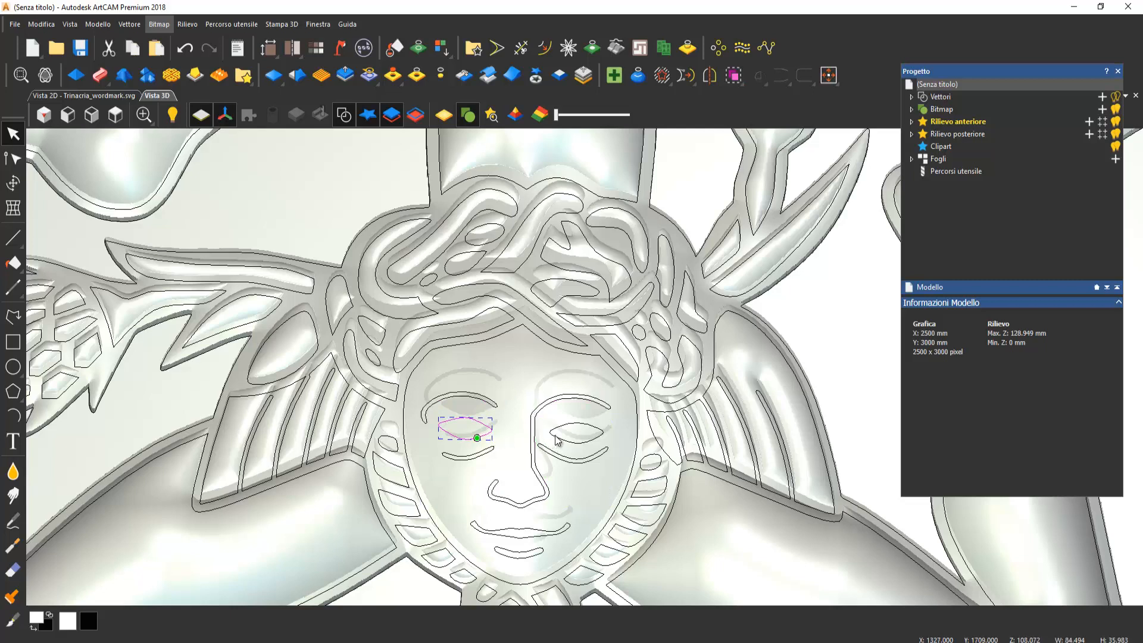
{"action": "left_click", "coordinate": [557, 441], "text": "shift"}
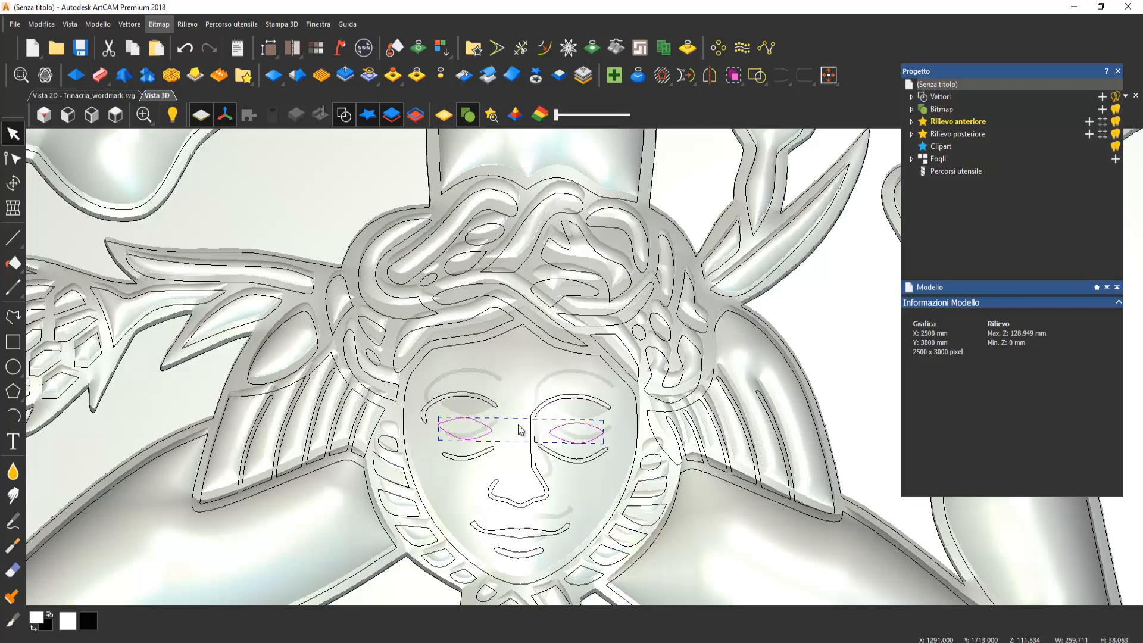
{"action": "left_click", "coordinate": [75, 75]}
{"action": "left_click_drag", "start_coordinate": [655, 485], "coordinate": [743, 376]}
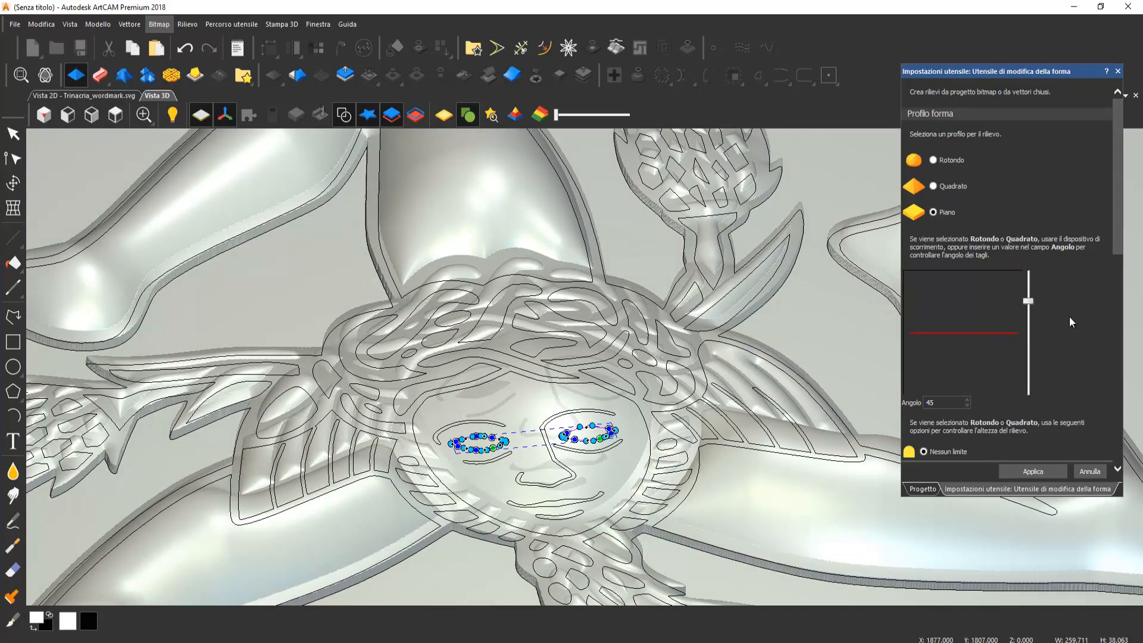
{"action": "left_click", "coordinate": [933, 160]}
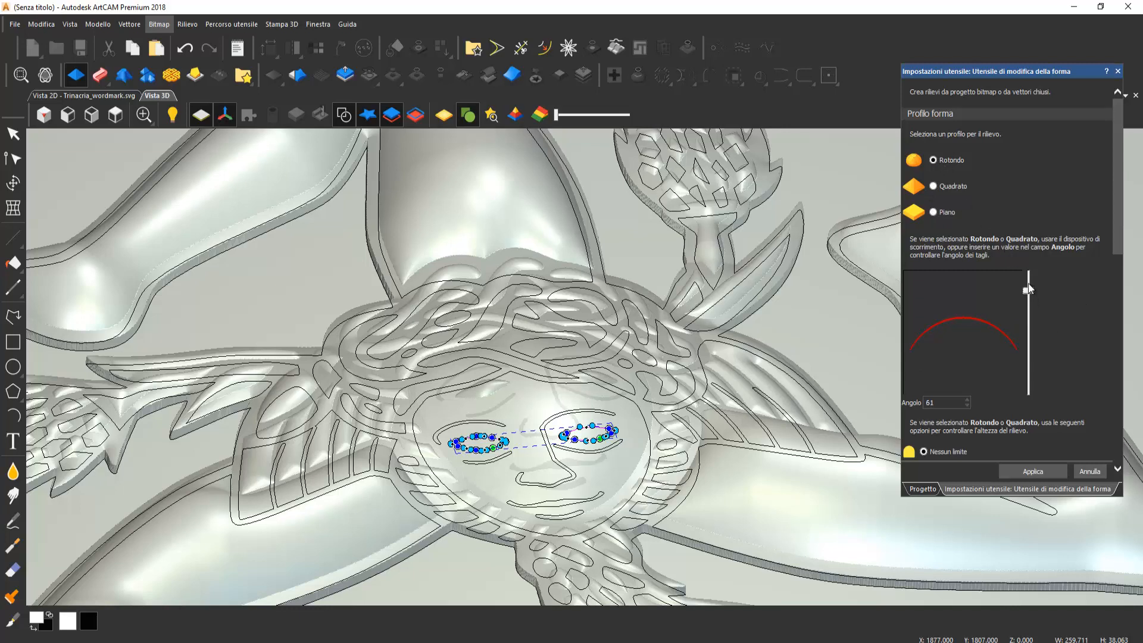
{"action": "left_click_drag", "start_coordinate": [1028, 278], "coordinate": [1031, 275]}
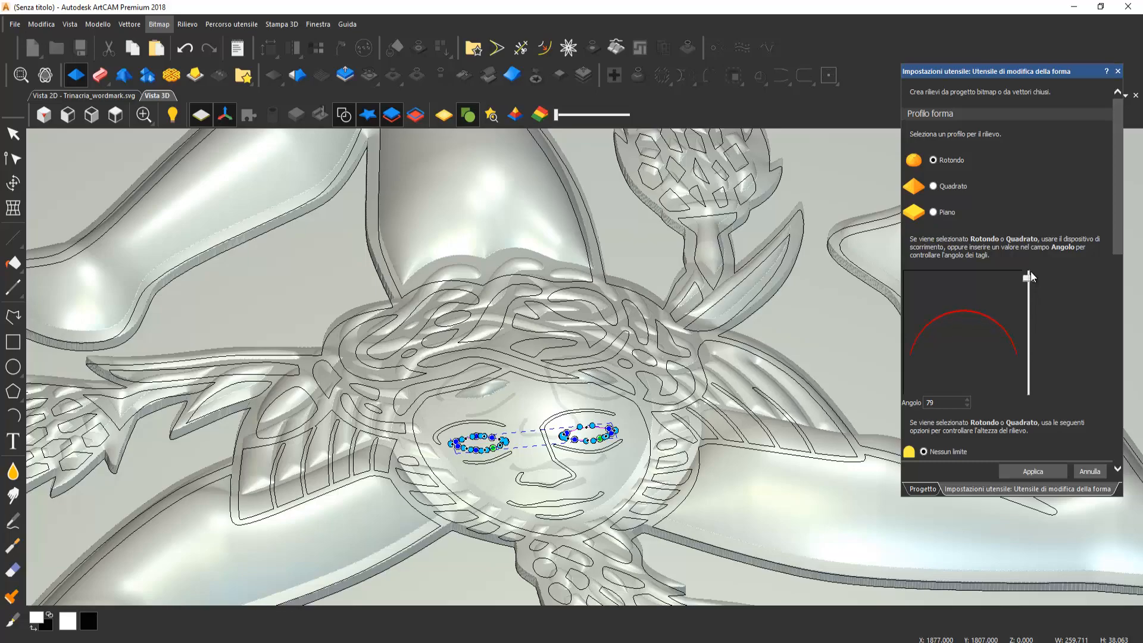
{"action": "scroll", "coordinate": [539, 447], "scroll_direction": "up", "scroll_amount": 4}
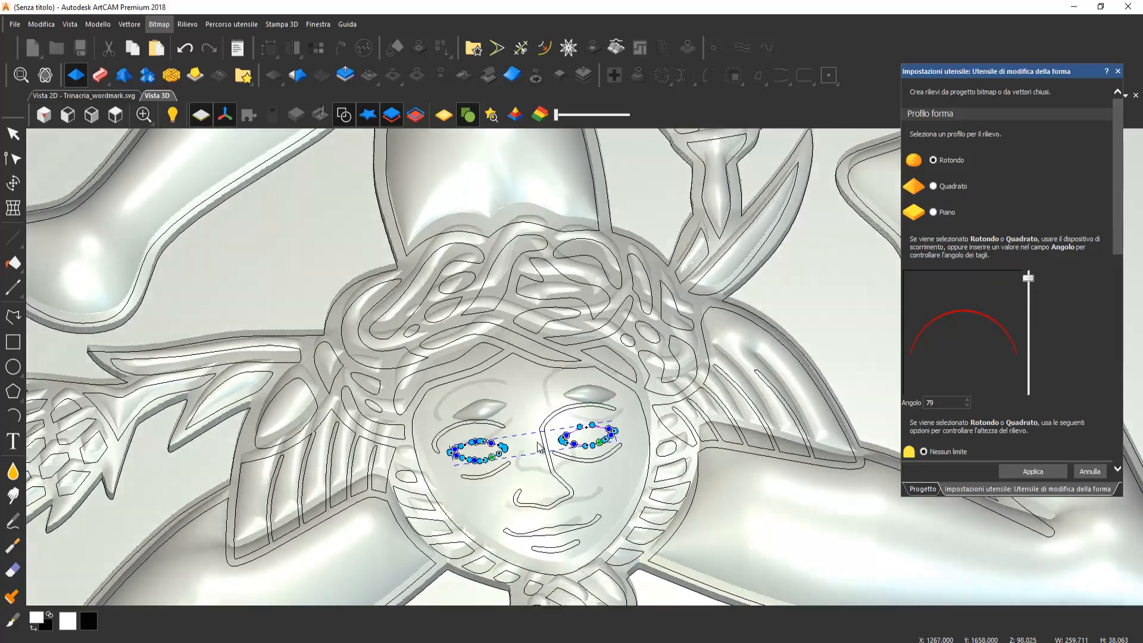
{"action": "scroll", "coordinate": [538, 447], "scroll_direction": "down", "scroll_amount": 3}
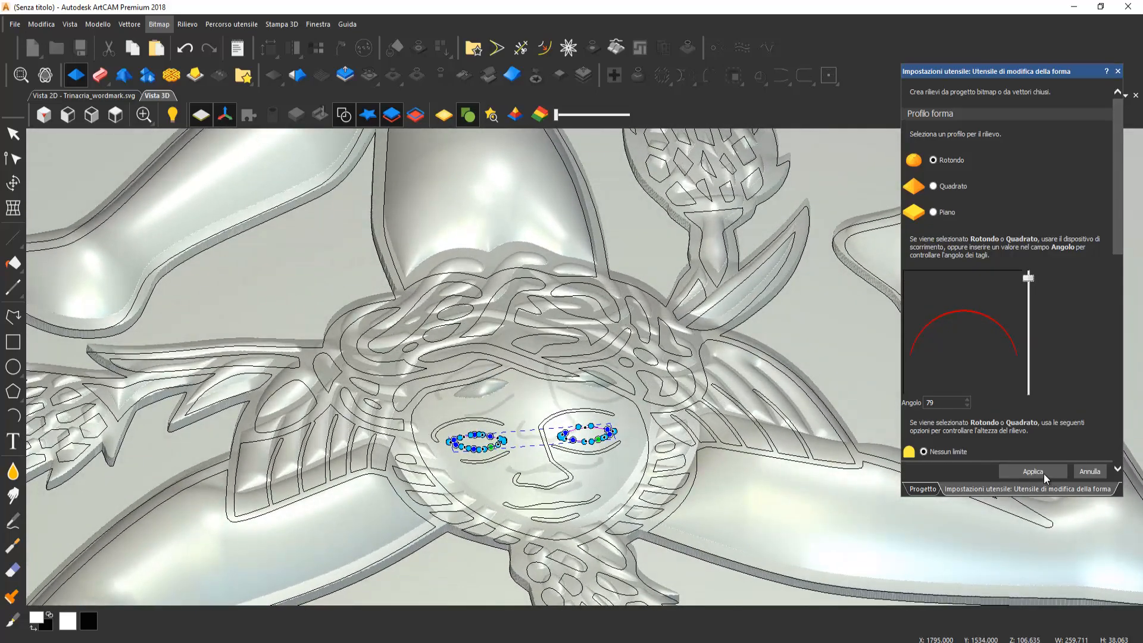
{"action": "left_click", "coordinate": [13, 134]}
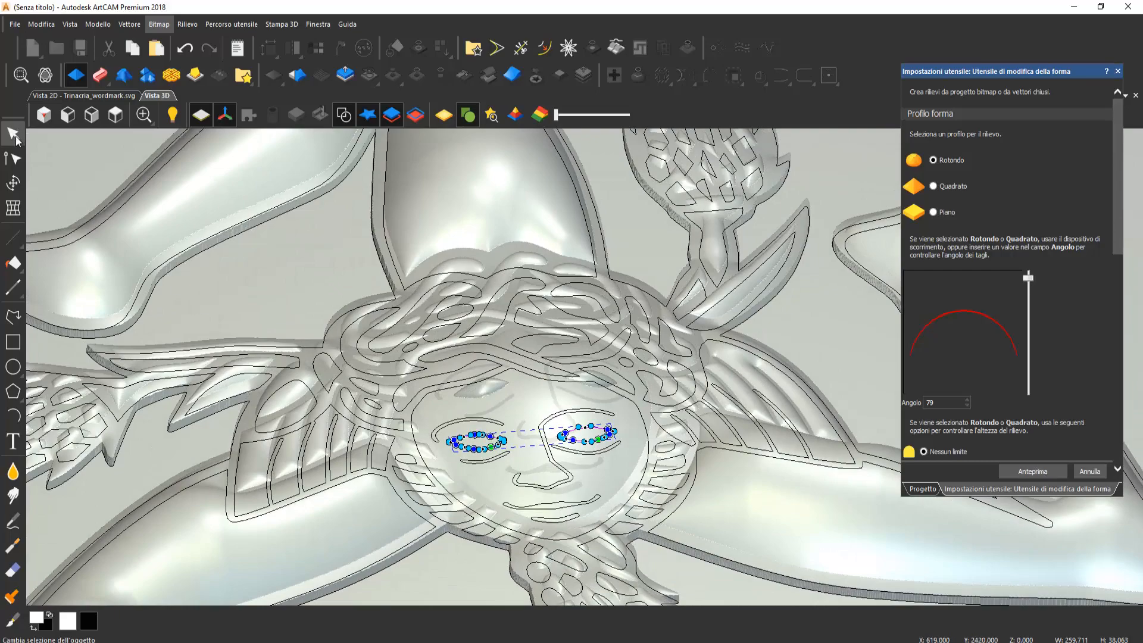
Step: Select the eyebrow outlines, the nose line, both under-eye lines, the mouth and the lower lip line
{"action": "left_click_drag", "start_coordinate": [547, 407], "coordinate": [485, 616]}
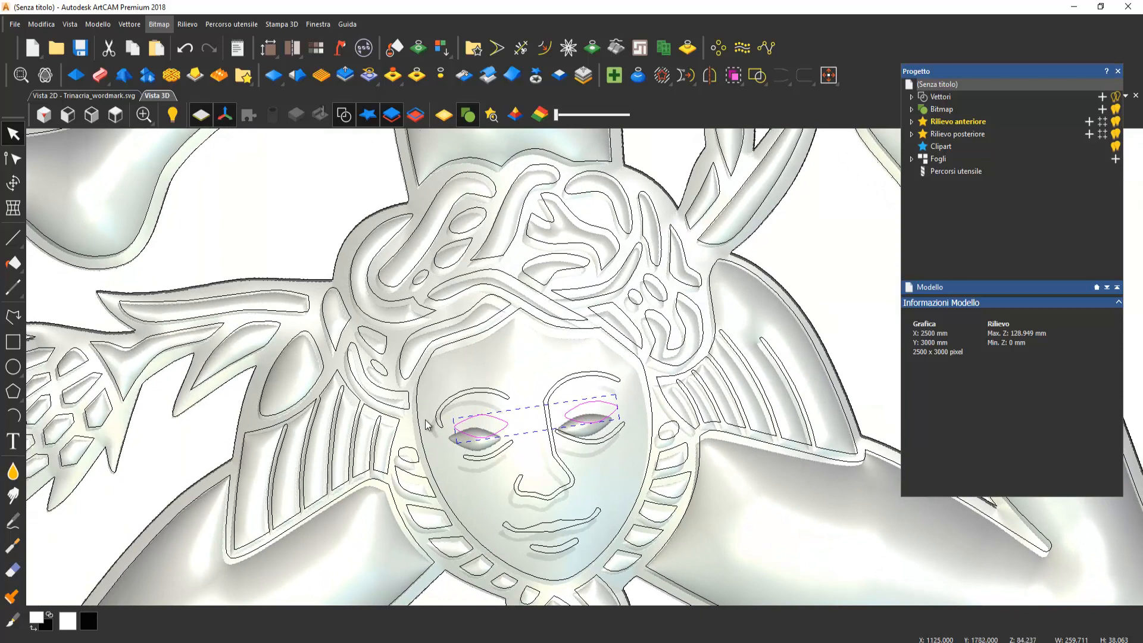
{"action": "left_click", "coordinate": [445, 410]}
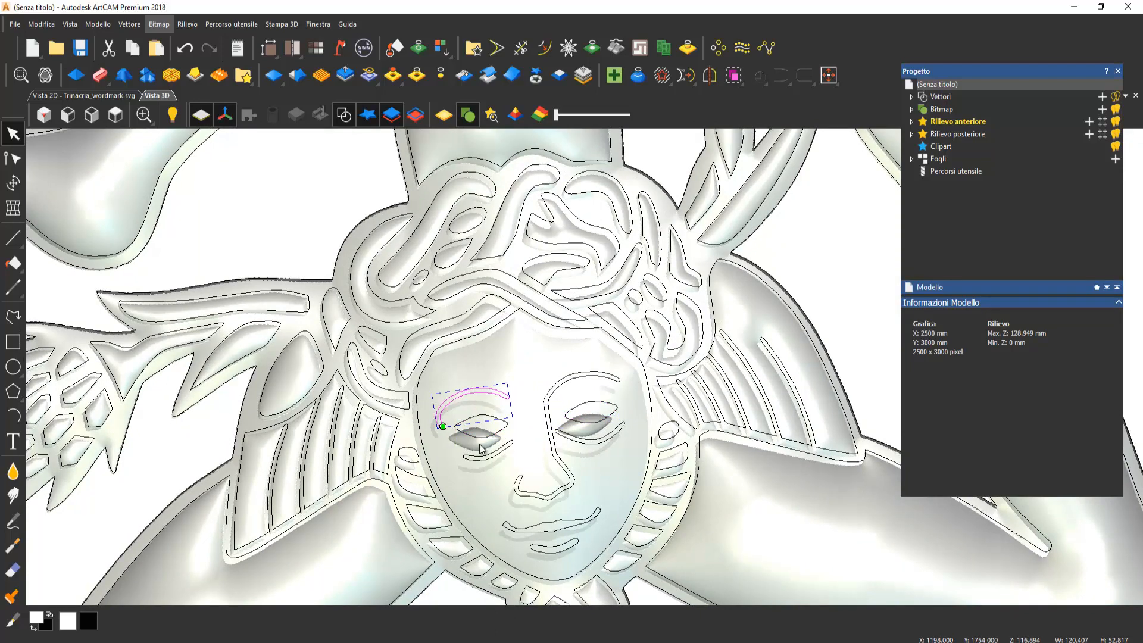
{"action": "left_click", "coordinate": [560, 392], "text": "shift"}
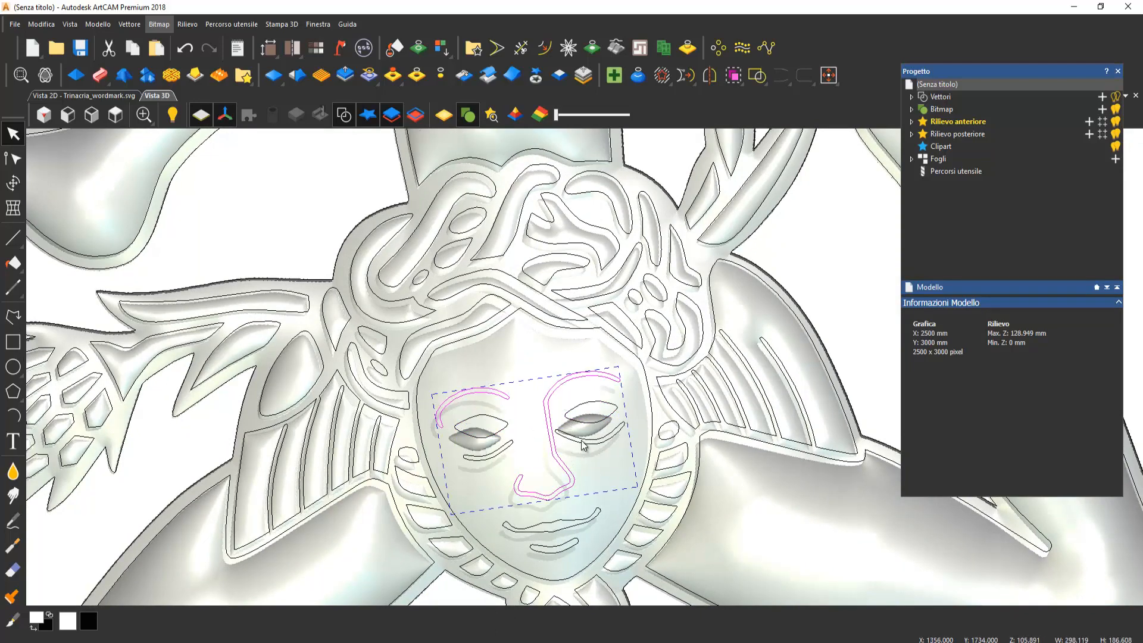
{"action": "left_click", "coordinate": [580, 444], "text": "shift"}
{"action": "left_click", "coordinate": [540, 527], "text": "shift"}
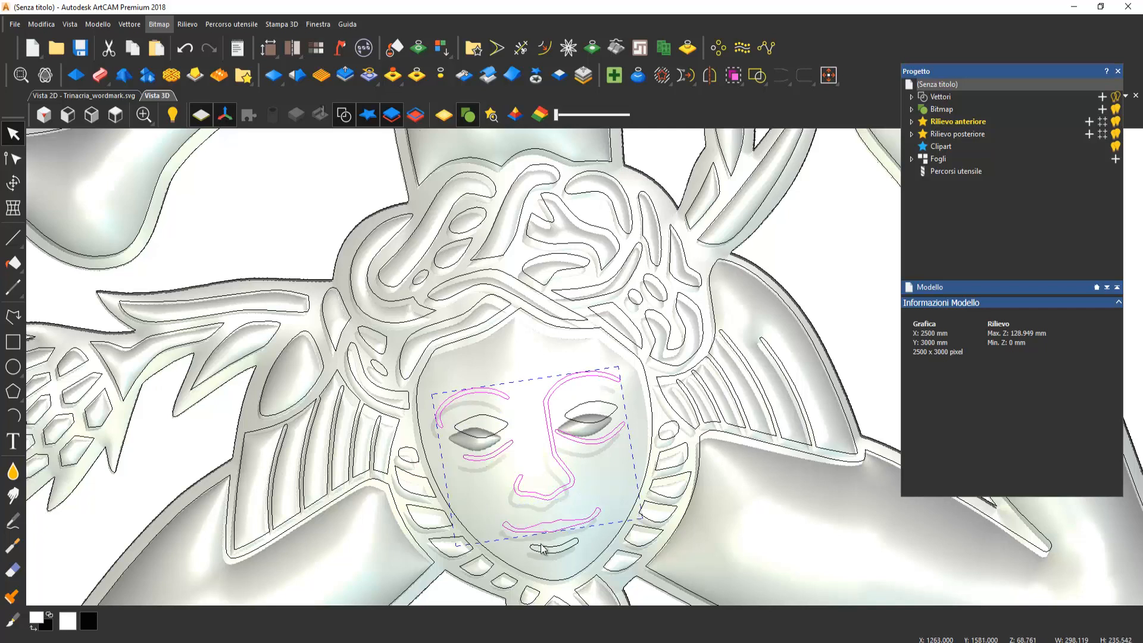
{"action": "left_click", "coordinate": [541, 546], "text": "shift"}
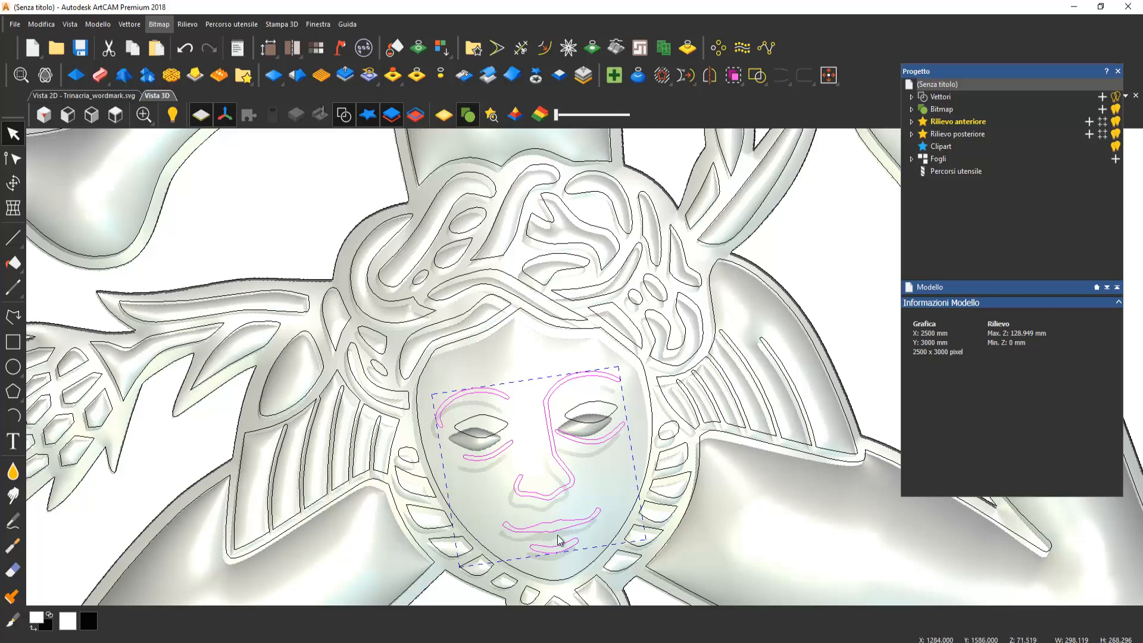
Step: Open the shape settings for the selected facial lines and give them a round profile at a 55° angle
{"action": "left_click", "coordinate": [75, 76]}
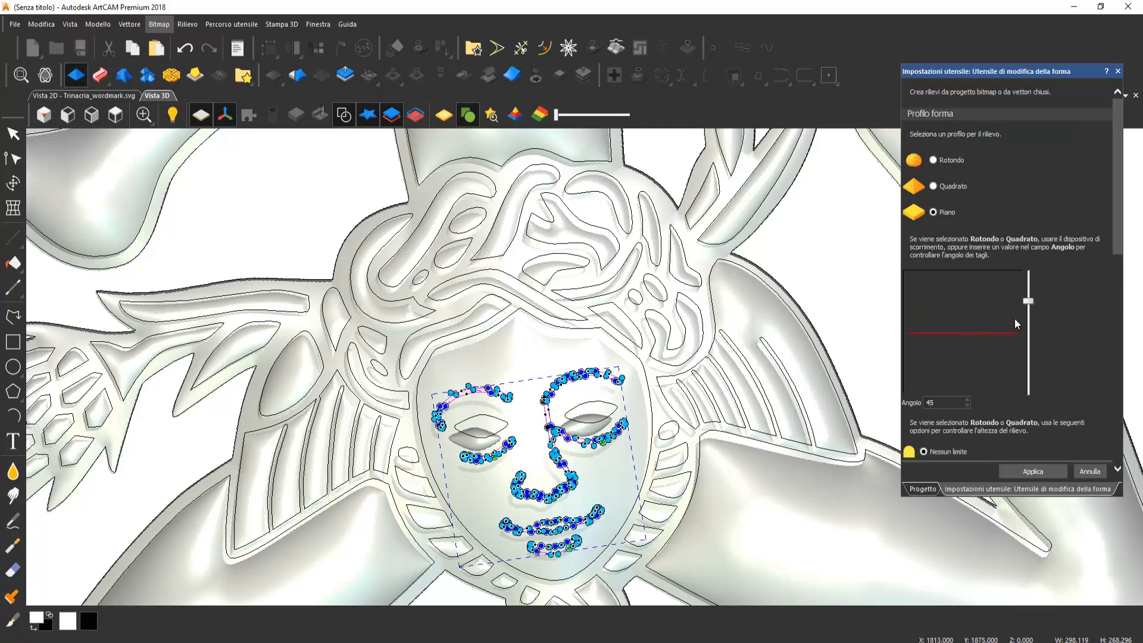
{"action": "left_click_drag", "start_coordinate": [1027, 298], "coordinate": [1030, 294]}
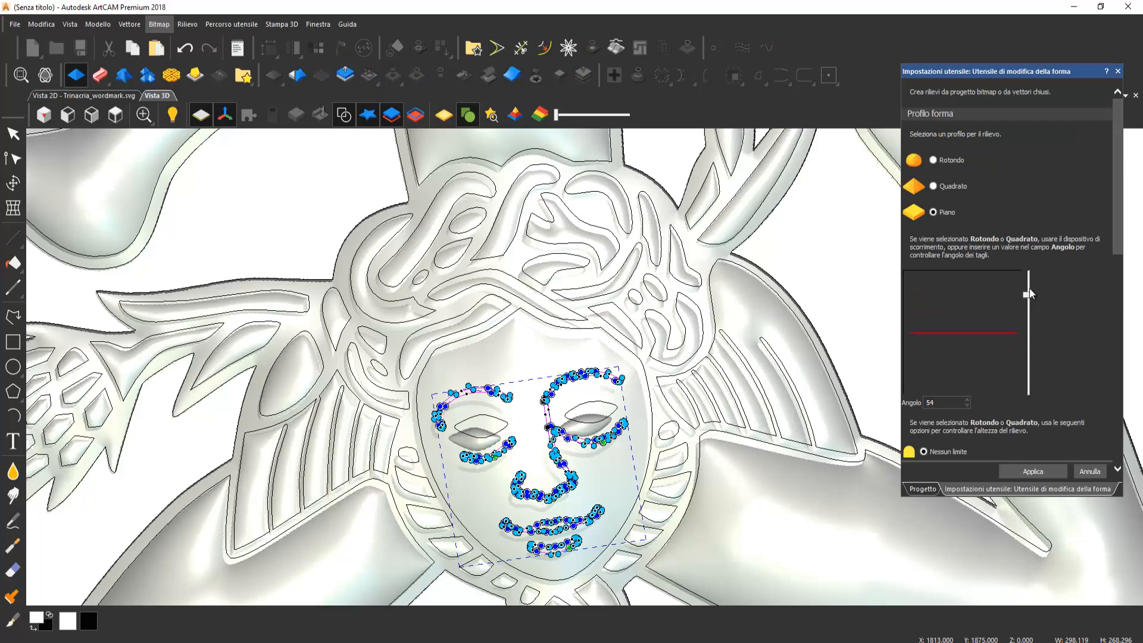
{"action": "left_click", "coordinate": [931, 161]}
{"action": "middle_click_drag", "start_coordinate": [578, 453], "coordinate": [668, 407]}
{"action": "scroll", "coordinate": [536, 412], "scroll_direction": "up", "scroll_amount": 5}
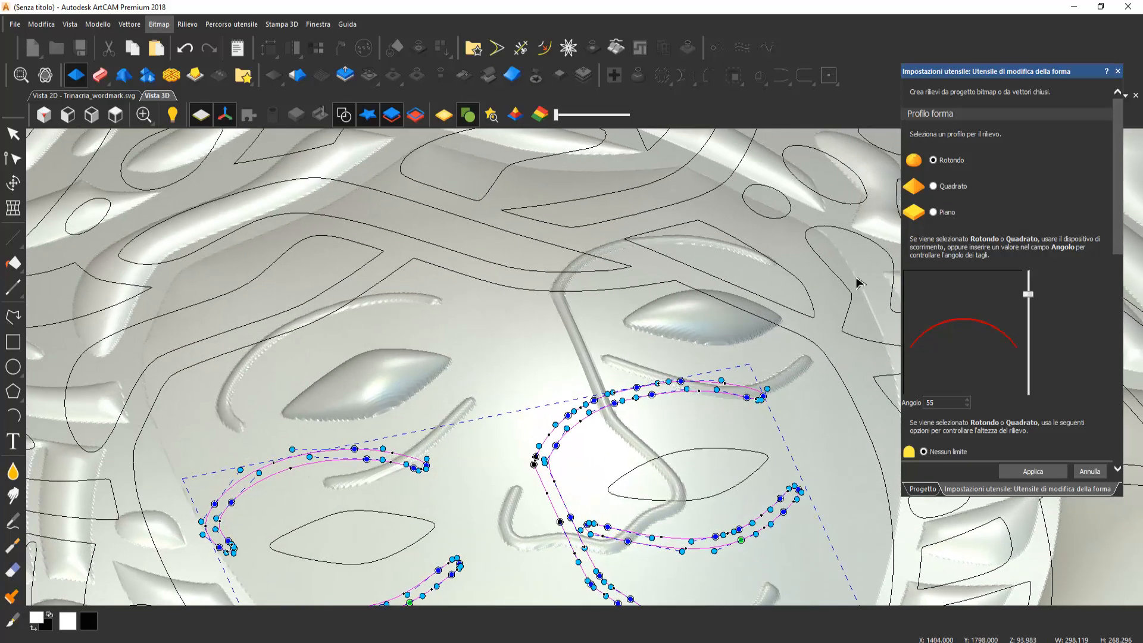
Step: Increase the facial lines' round profile angle to 66° and apply it to the relief
{"action": "left_click_drag", "start_coordinate": [1031, 293], "coordinate": [1032, 286]}
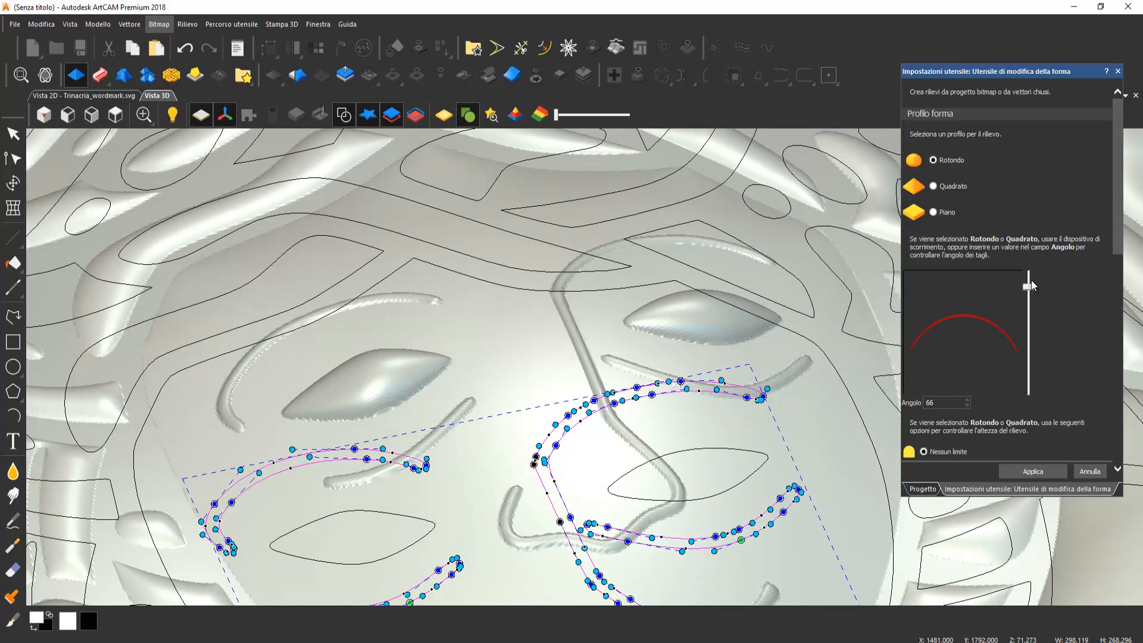
{"action": "scroll", "coordinate": [652, 380], "scroll_direction": "down", "scroll_amount": 5}
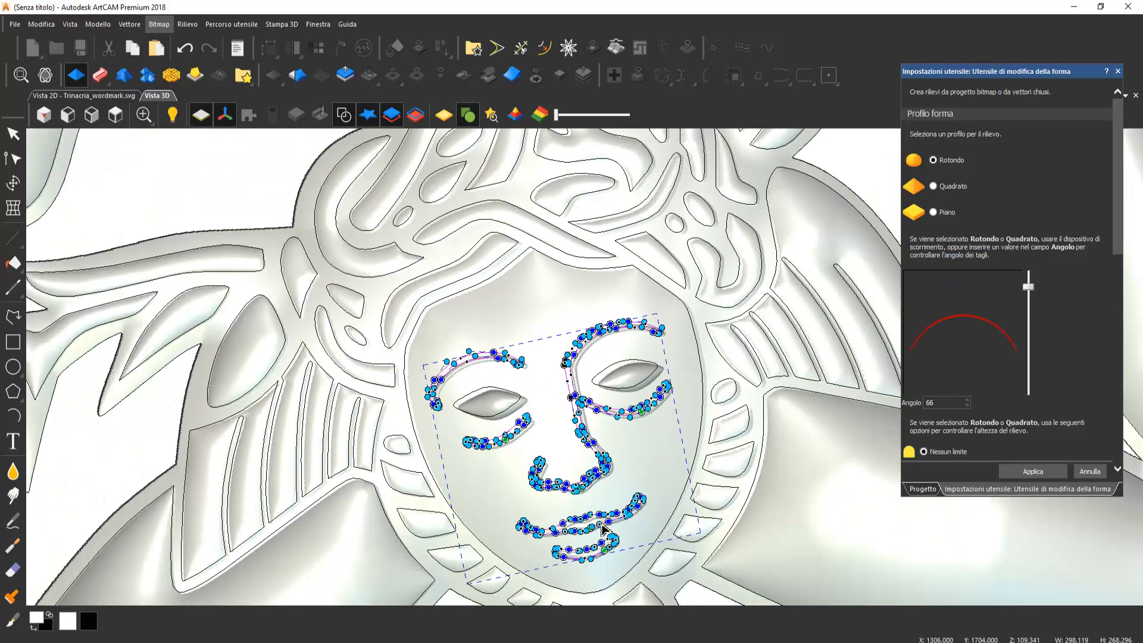
{"action": "left_click_drag", "start_coordinate": [603, 528], "coordinate": [502, 463]}
{"action": "scroll", "coordinate": [528, 438], "scroll_direction": "down", "scroll_amount": 5}
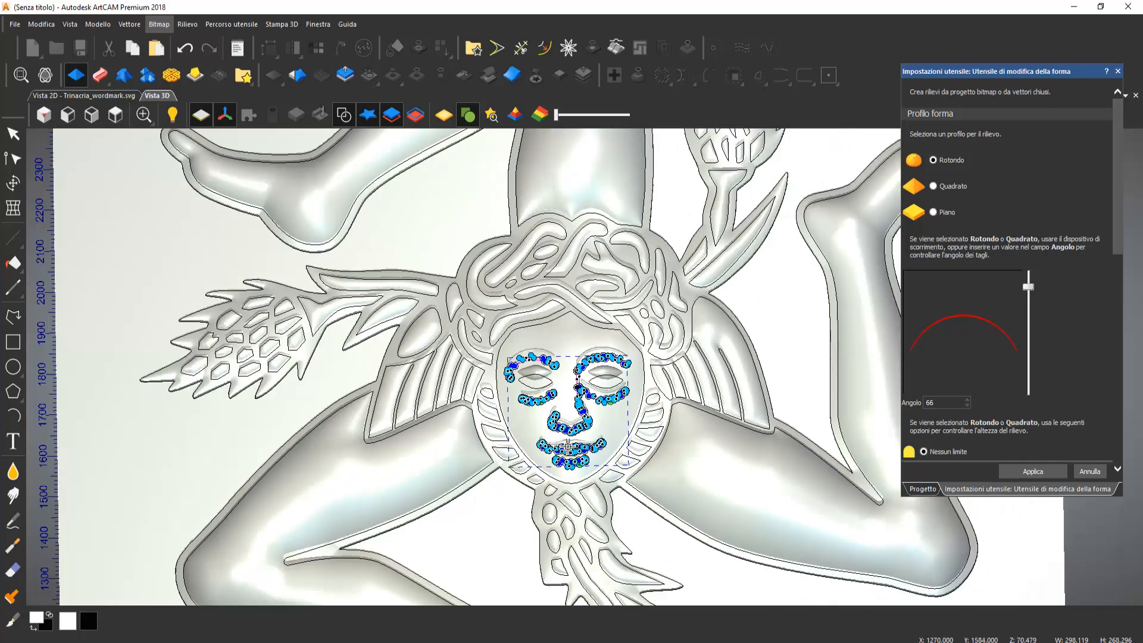
{"action": "scroll", "coordinate": [567, 447], "scroll_direction": "up", "scroll_amount": 3}
{"action": "scroll", "coordinate": [568, 447], "scroll_direction": "up", "scroll_amount": 4}
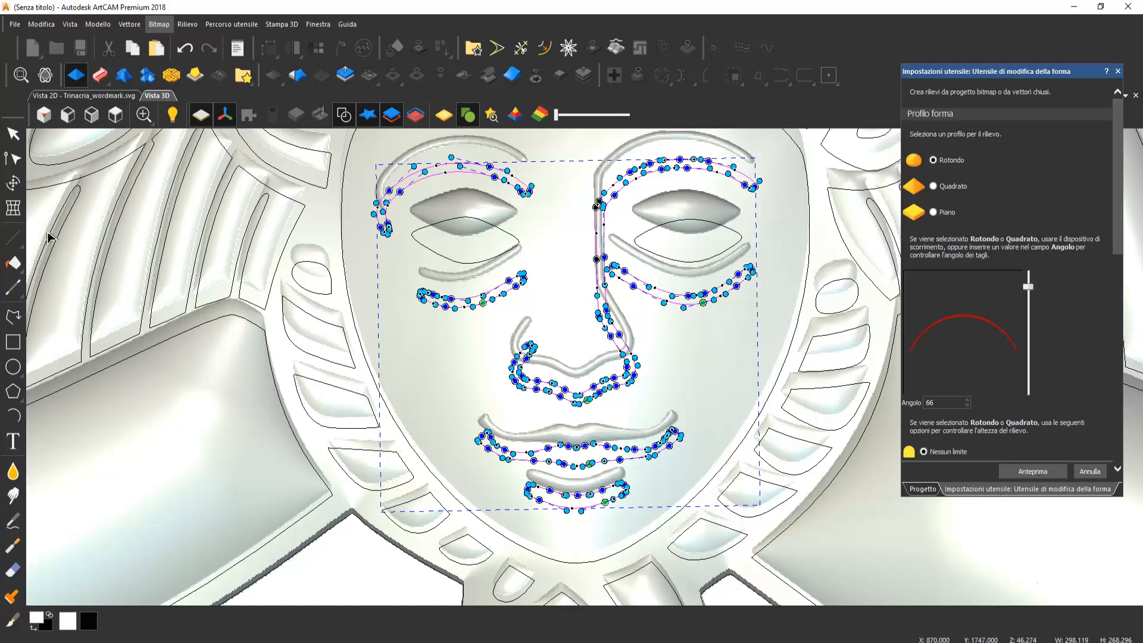
{"action": "left_click", "coordinate": [13, 133]}
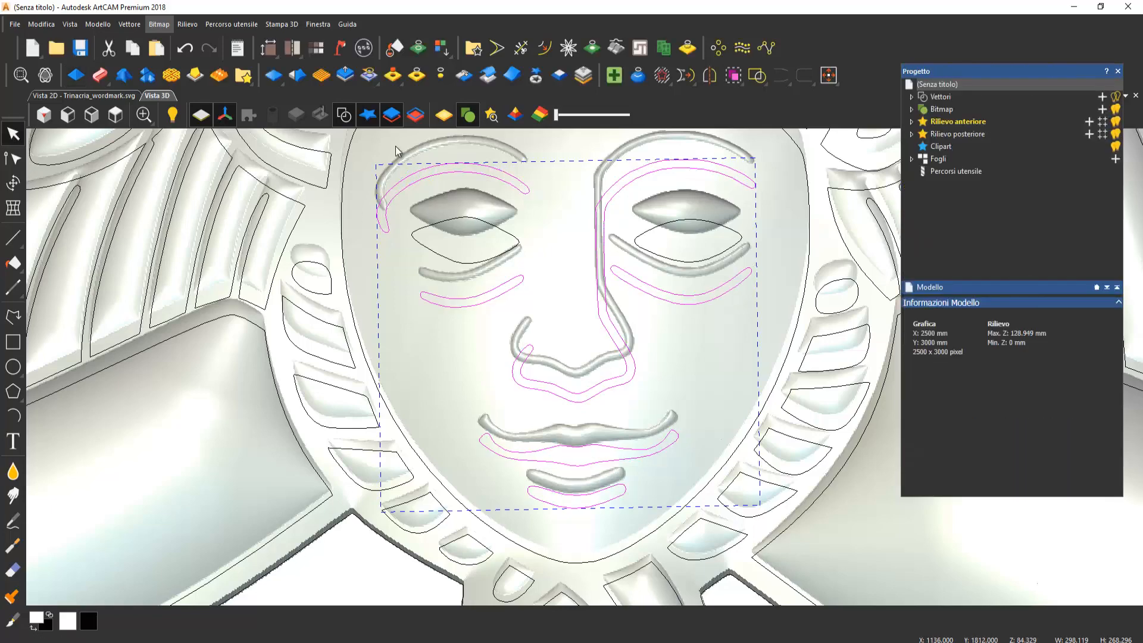
Step: Hide the vectors and inspect the face relief within the whole figure
{"action": "left_click", "coordinate": [343, 115]}
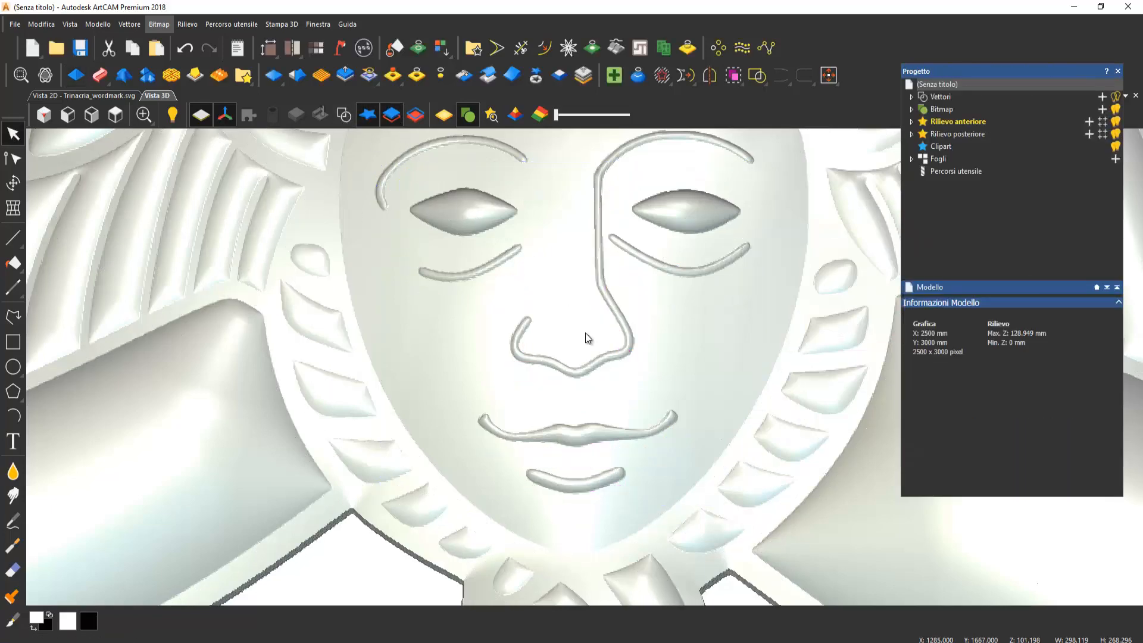
{"action": "scroll", "coordinate": [586, 338], "scroll_direction": "down", "scroll_amount": 6}
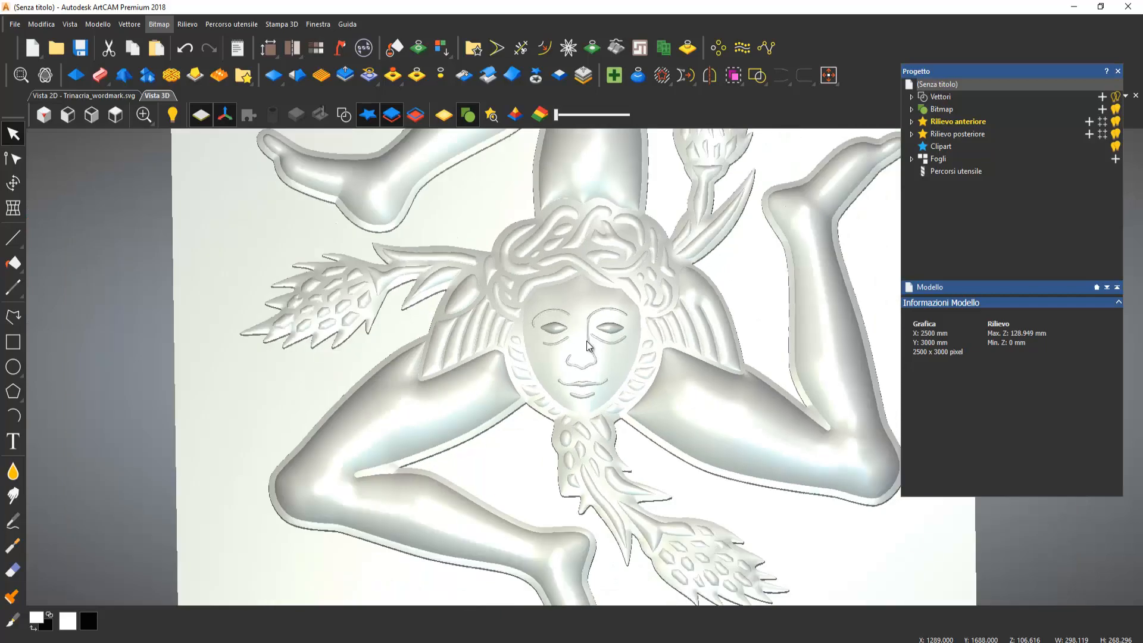
{"action": "left_click_drag", "start_coordinate": [667, 384], "coordinate": [642, 509]}
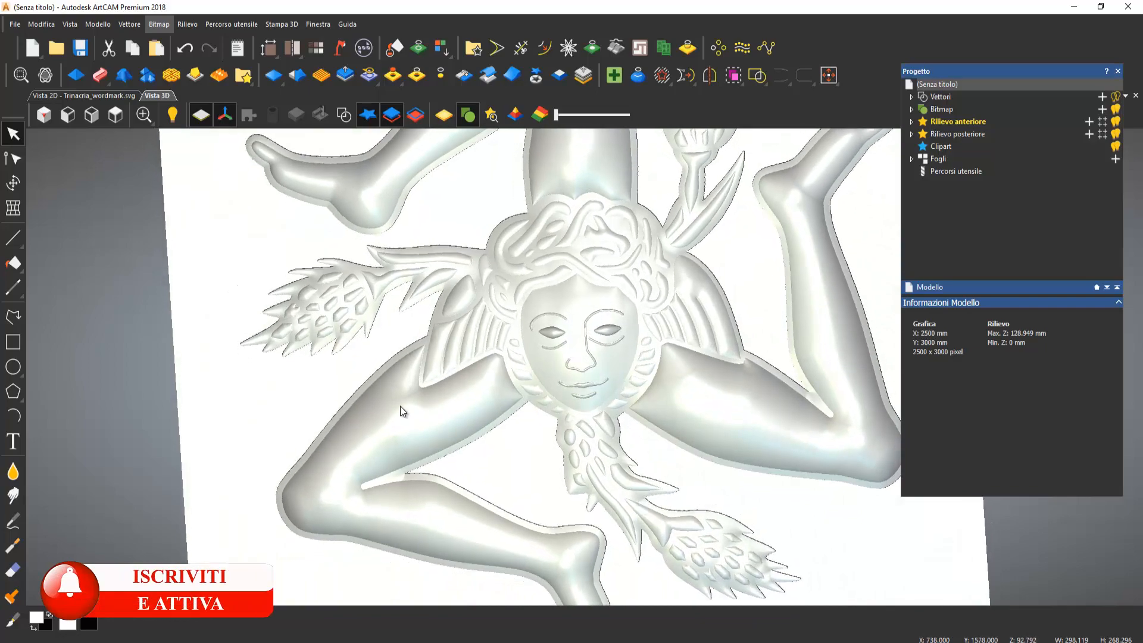
{"action": "left_click_drag", "start_coordinate": [400, 406], "coordinate": [597, 420]}
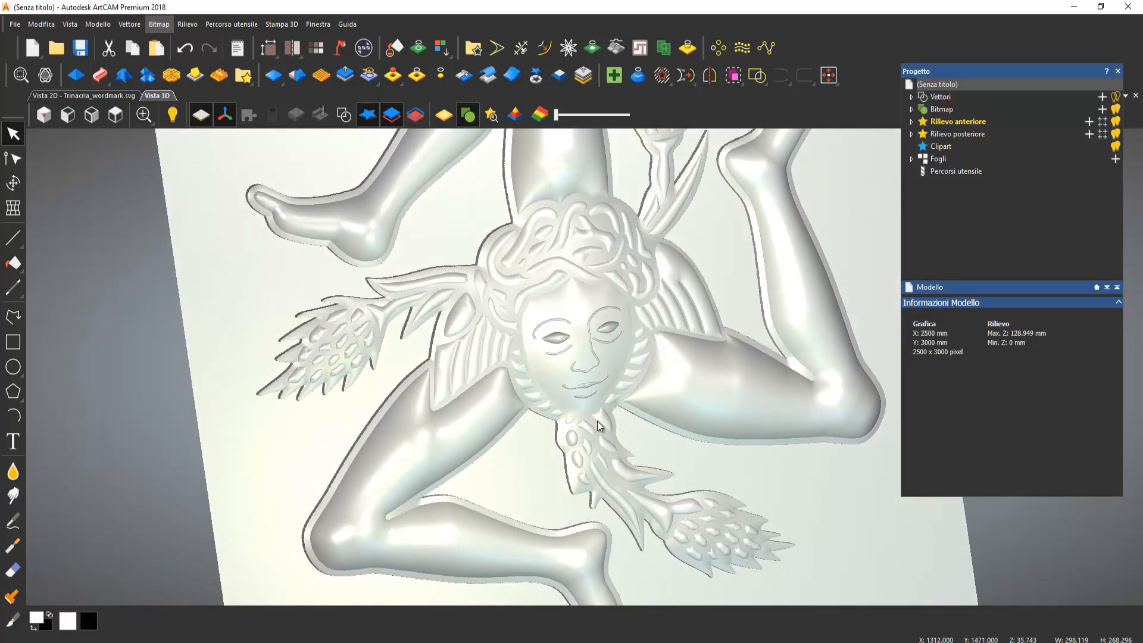
Step: Activate the smoothing sculpting tool for the relief and look over the face and hair
{"action": "left_click", "coordinate": [12, 471]}
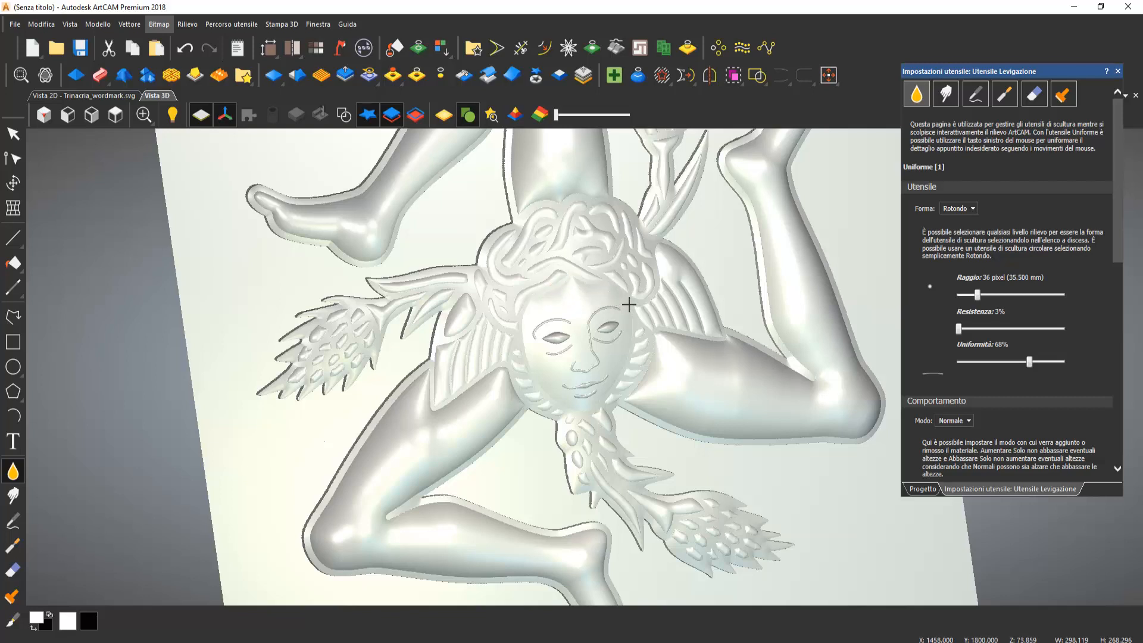
{"action": "scroll", "coordinate": [628, 304], "scroll_direction": "up", "scroll_amount": 3}
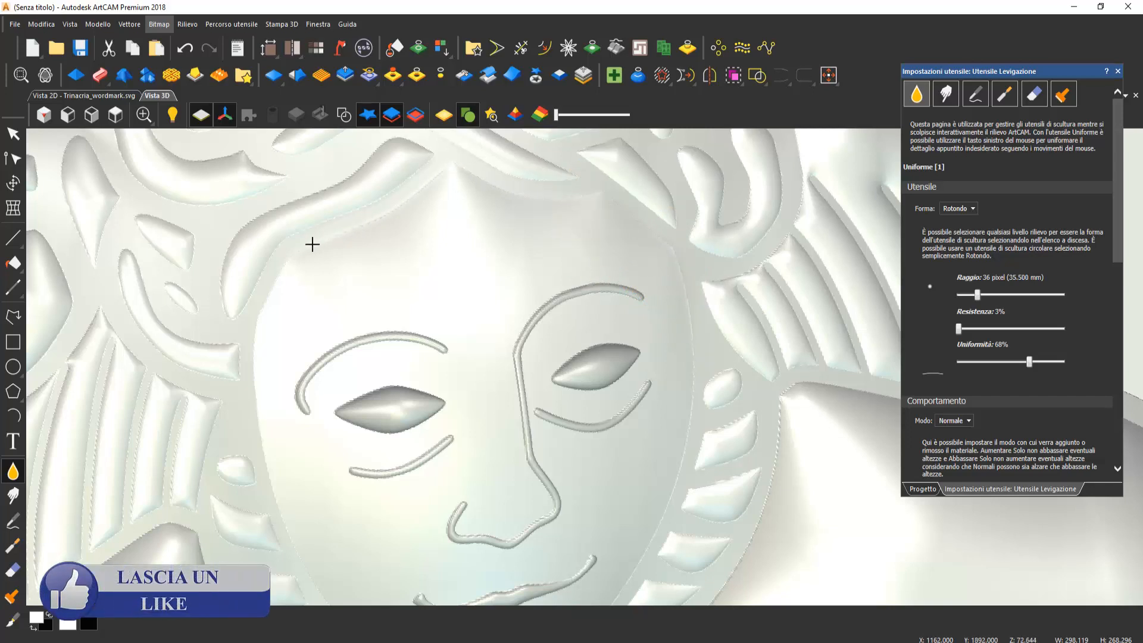
{"action": "scroll", "coordinate": [426, 267], "scroll_direction": "down", "scroll_amount": 3}
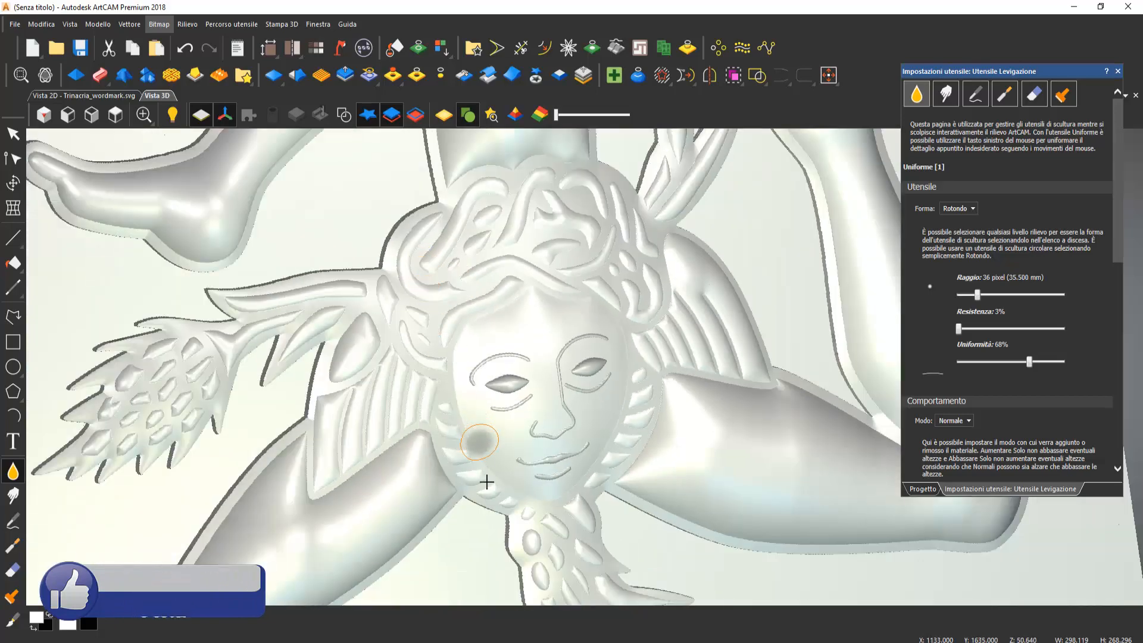
{"action": "scroll", "coordinate": [375, 471], "scroll_direction": "down", "scroll_amount": 2}
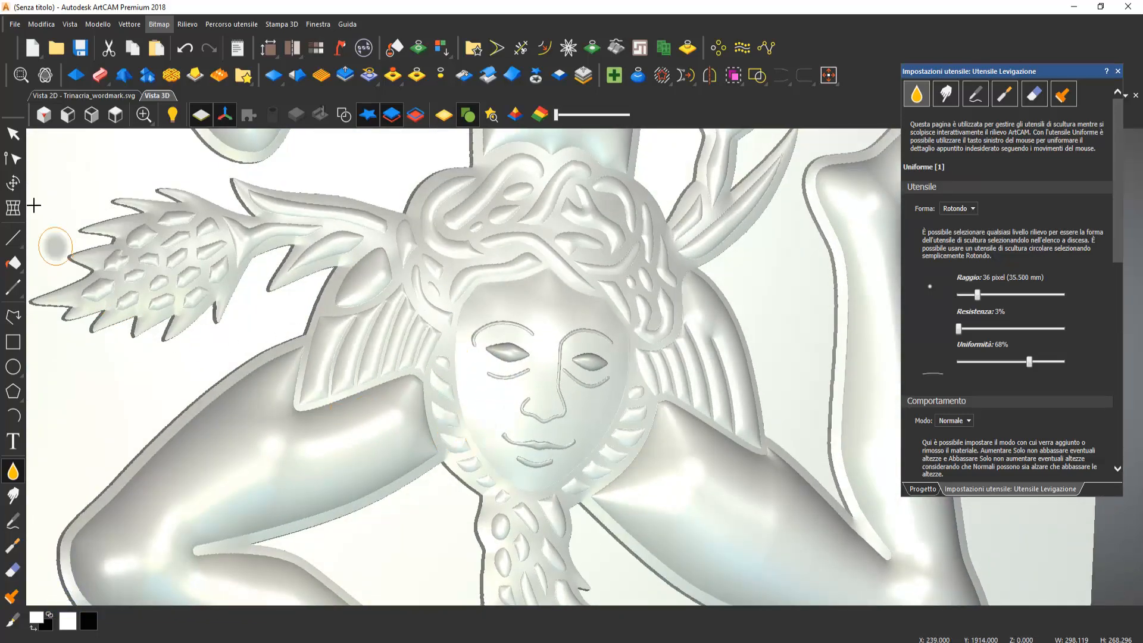
Step: Leave the smoothing tool and inspect the whole Trinacria relief from several angles, ending with the view from above
{"action": "left_click", "coordinate": [12, 134]}
{"action": "left_click_drag", "start_coordinate": [518, 428], "coordinate": [481, 459]}
{"action": "scroll", "coordinate": [481, 460], "scroll_direction": "down", "scroll_amount": 3}
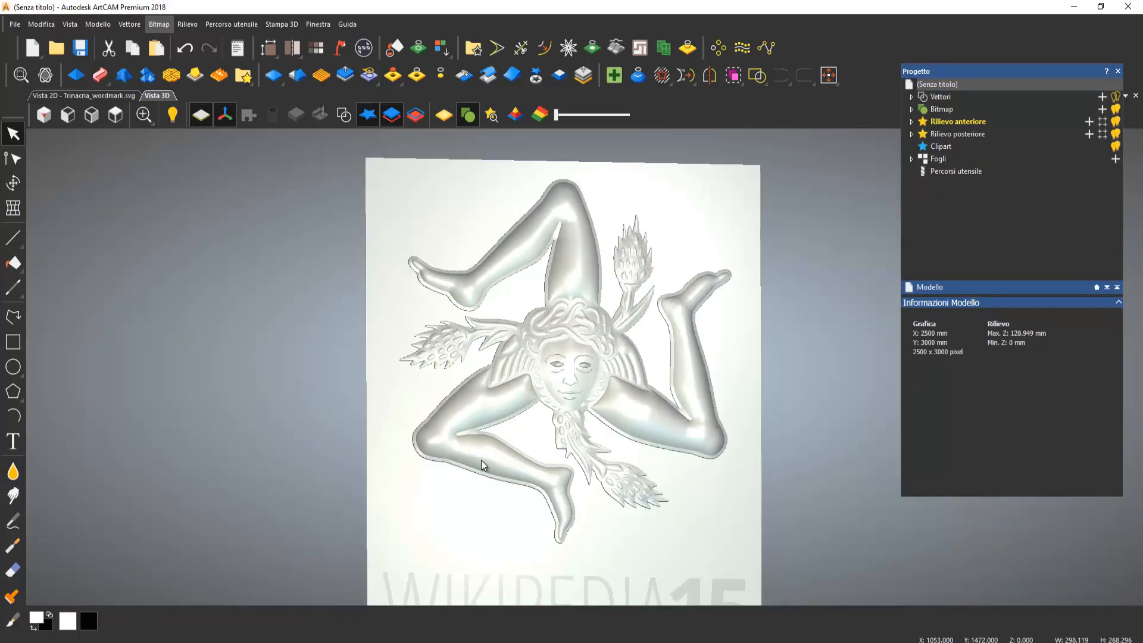
{"action": "left_click_drag", "start_coordinate": [539, 401], "coordinate": [659, 403]}
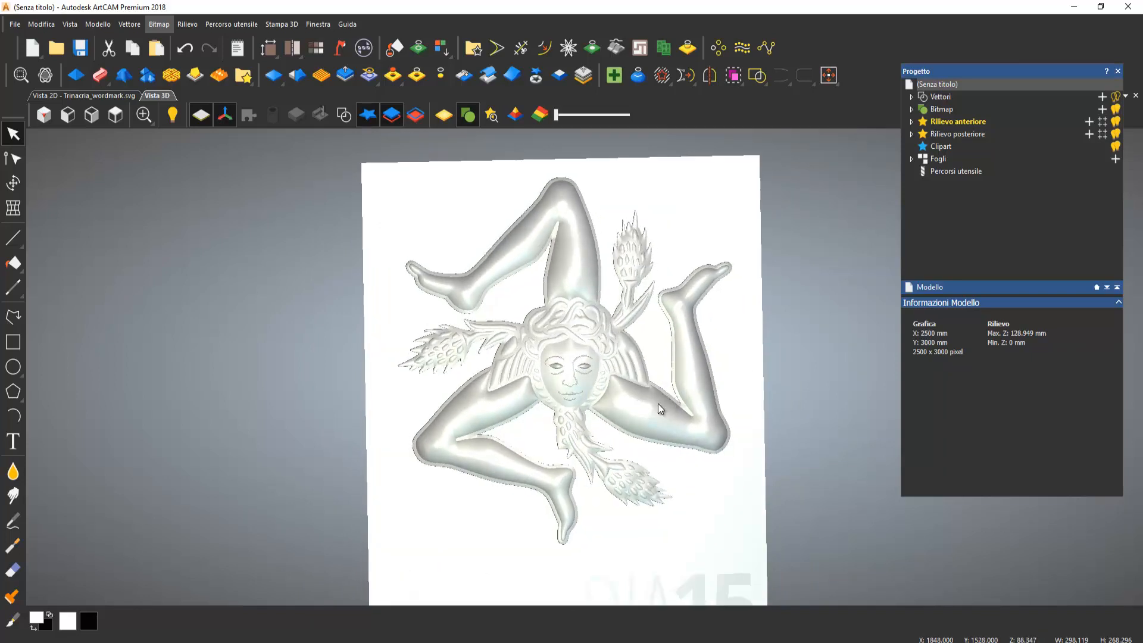
{"action": "left_click", "coordinate": [117, 114]}
Step: Export the composite relief to the cristo folder as an ArtCAM relief (.rlf) named trinacria
{"action": "left_click", "coordinate": [185, 25]}
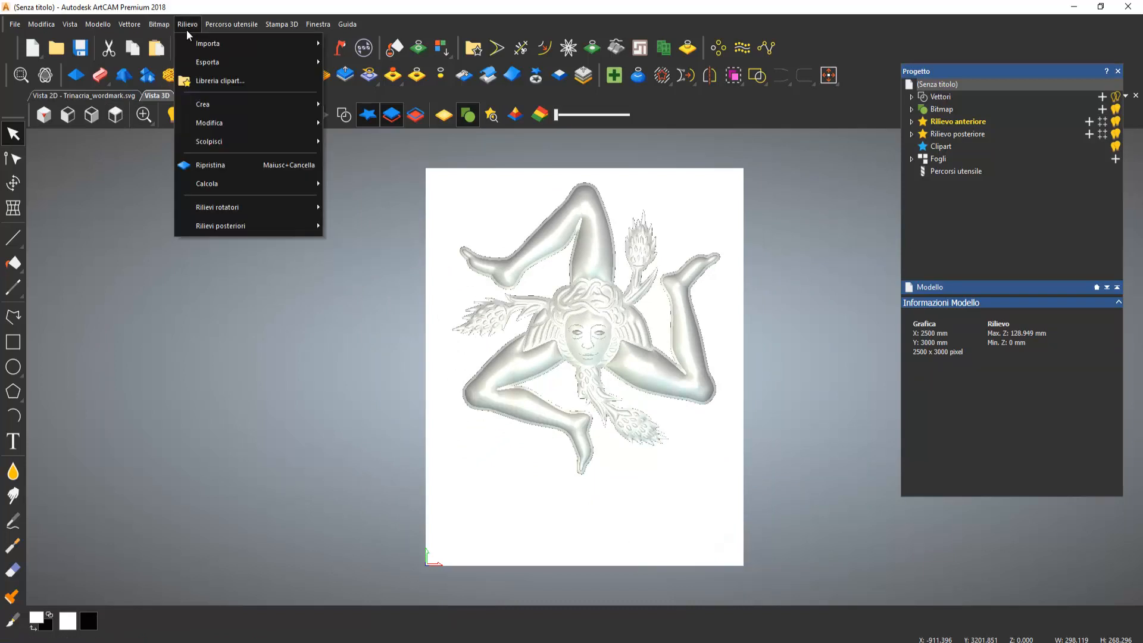
{"action": "mouse_move", "coordinate": [203, 65]}
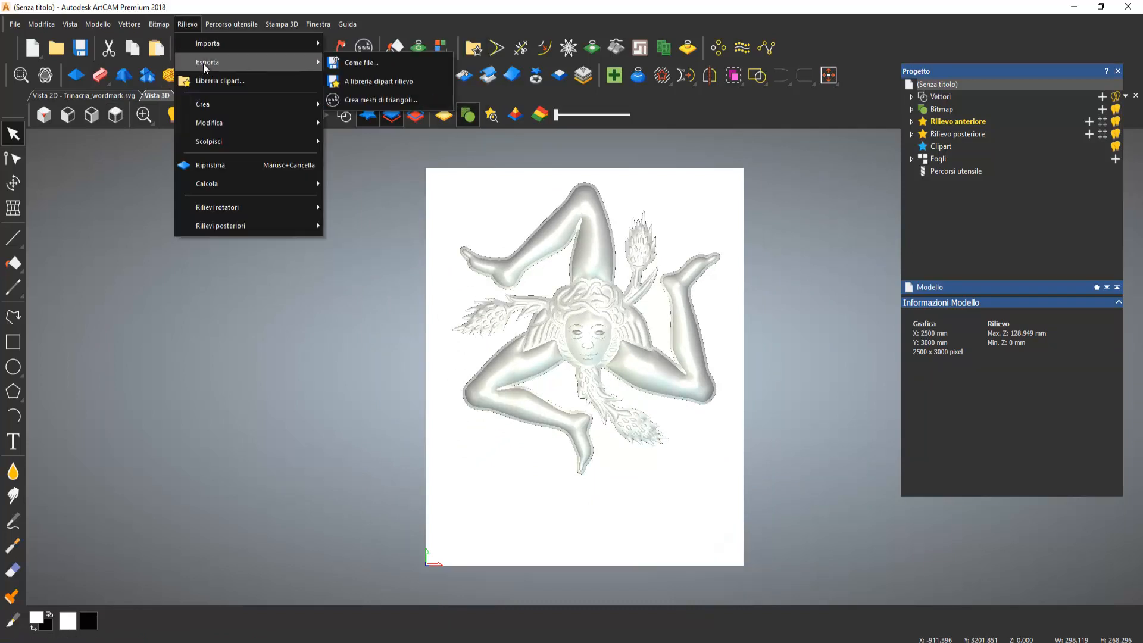
{"action": "left_click", "coordinate": [357, 63]}
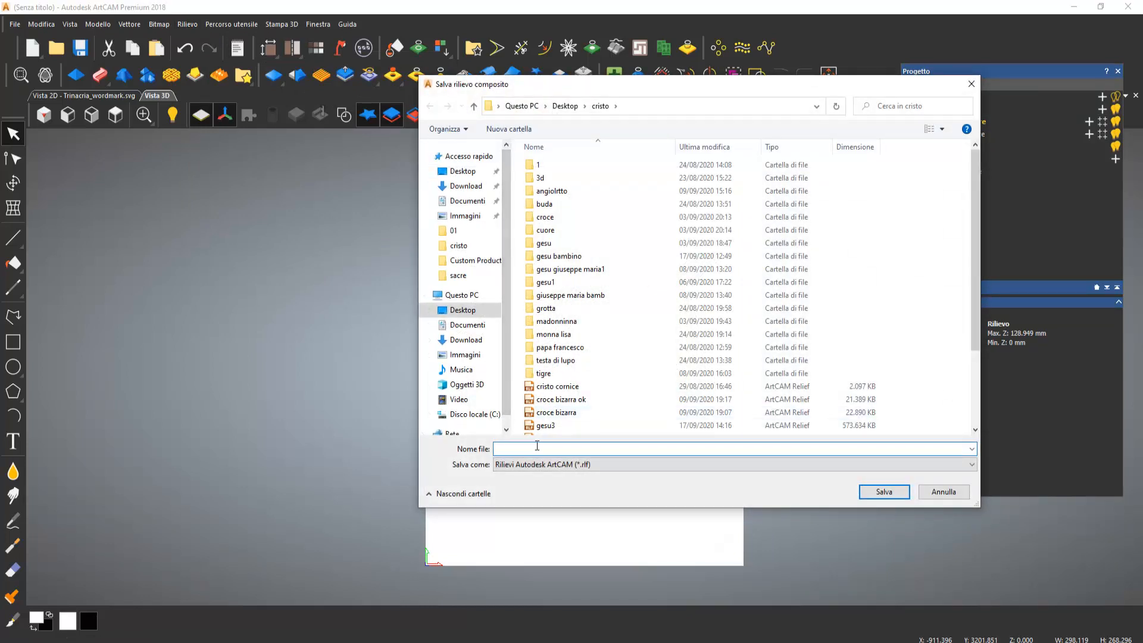
{"action": "type", "text": "trinacria"}
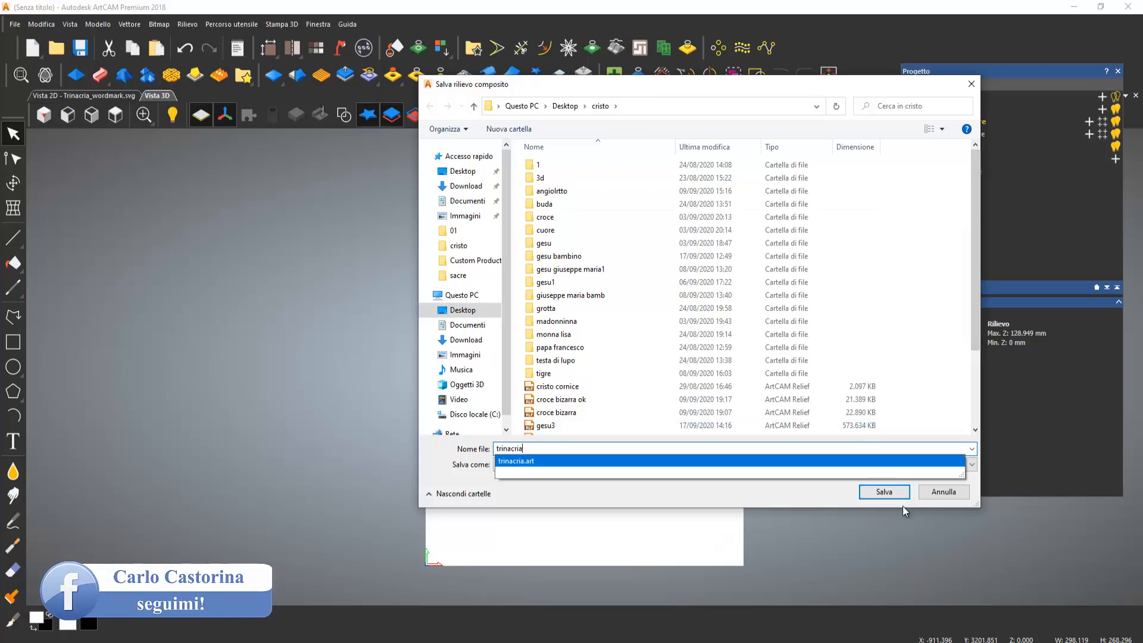
{"action": "left_click", "coordinate": [880, 491]}
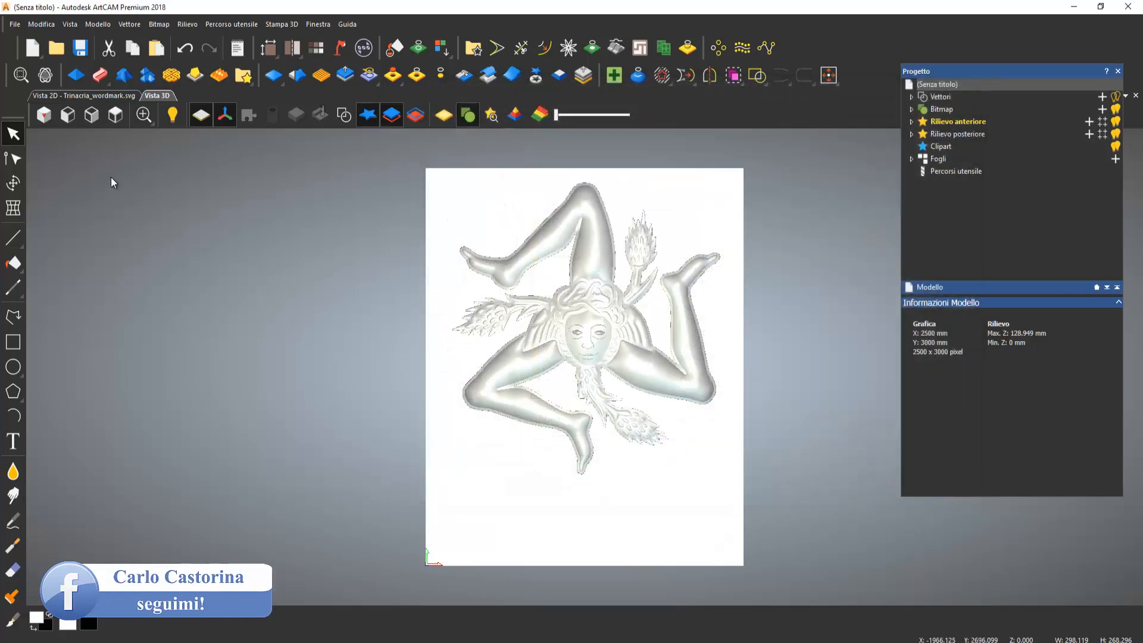
Step: Open the relief clipart library and place the trinacria relief from the cristo library in the empty space beside the model
{"action": "left_click", "coordinate": [250, 75]}
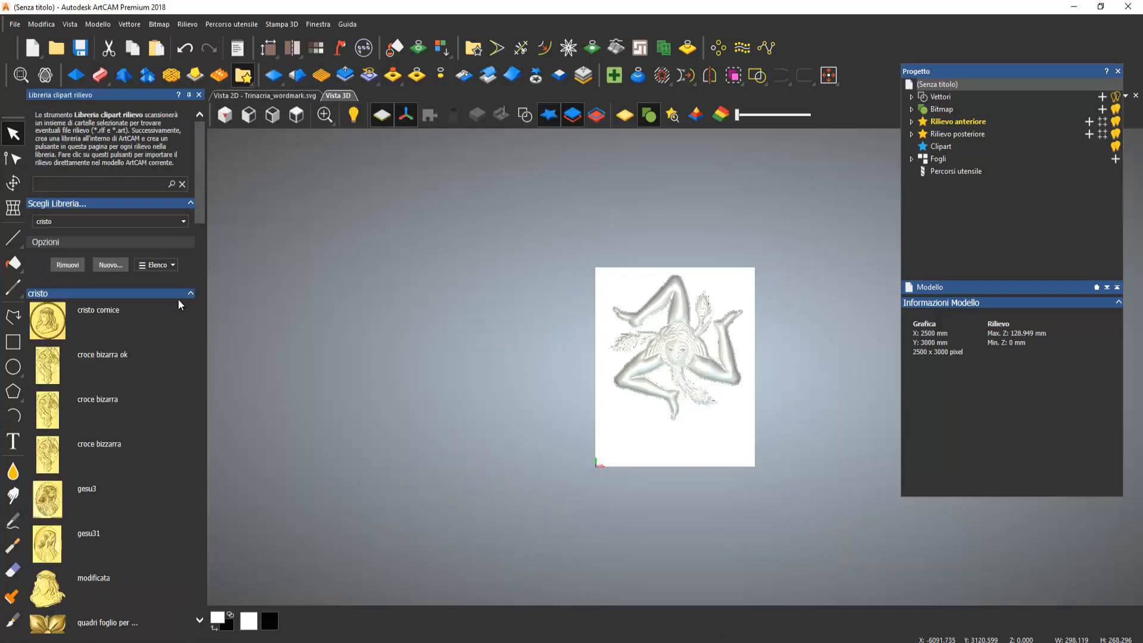
{"action": "left_click_drag", "start_coordinate": [200, 181], "coordinate": [220, 290]}
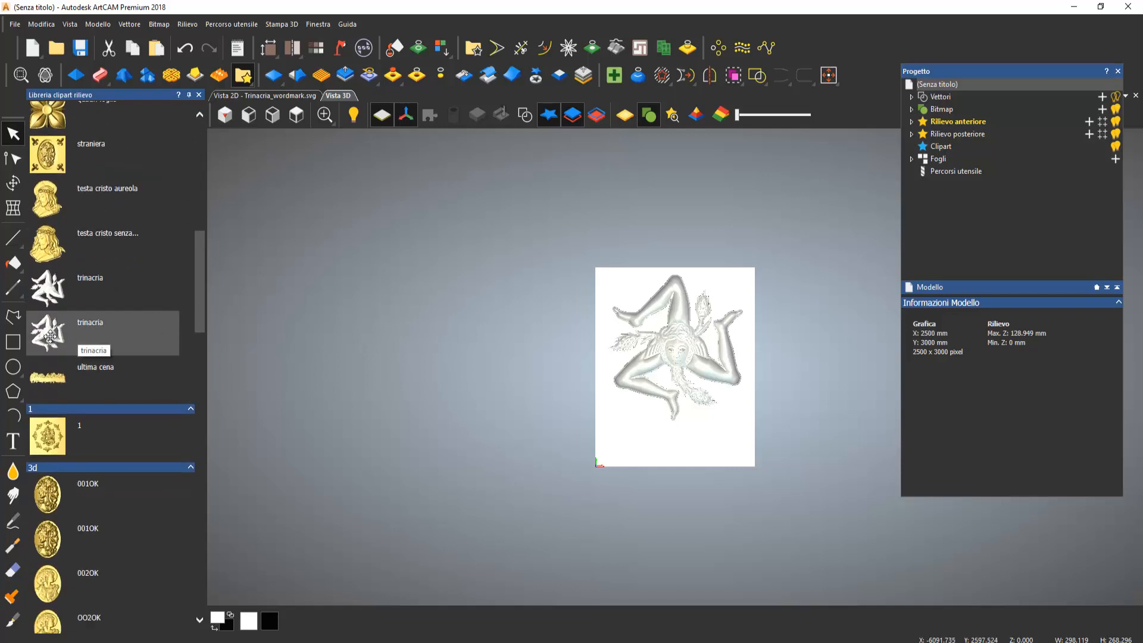
{"action": "left_click_drag", "start_coordinate": [50, 336], "coordinate": [388, 317]}
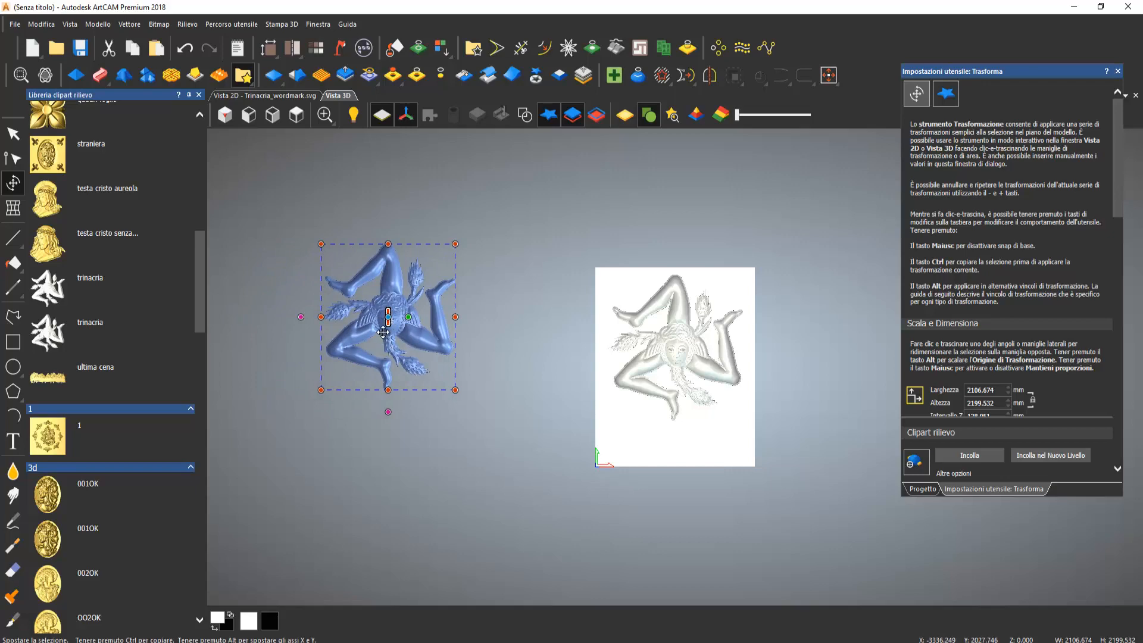
Step: Examine the placed trinacria clipart up close from tilted angles and return to the view from above
{"action": "scroll", "coordinate": [382, 332], "scroll_direction": "up", "scroll_amount": 5}
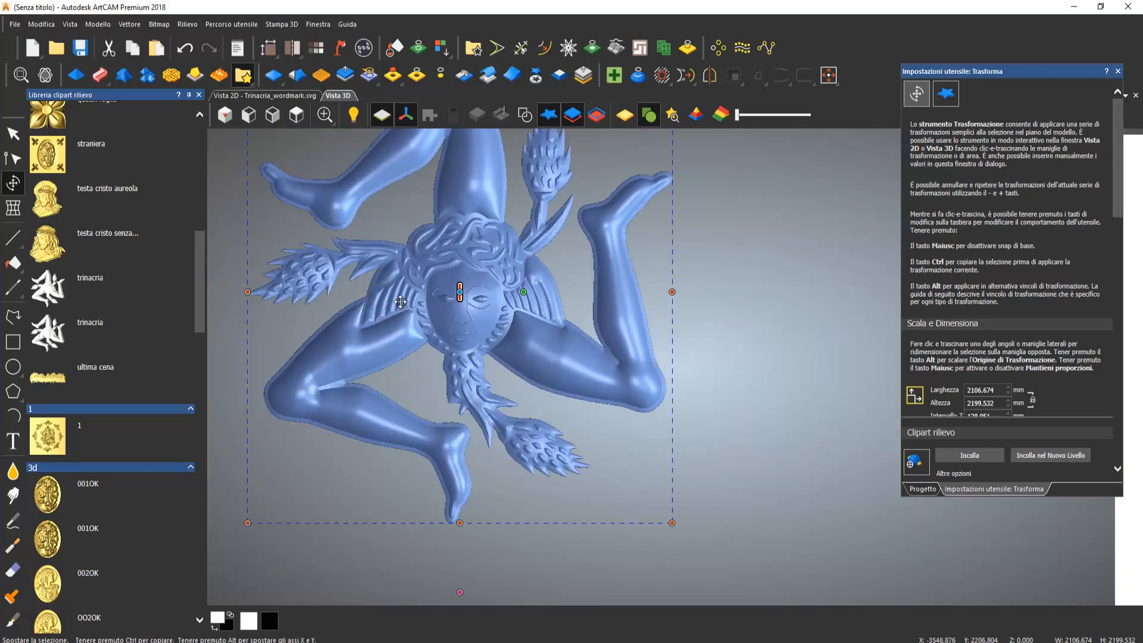
{"action": "mouse_move", "coordinate": [400, 301]}
{"action": "middle_mouse_down"}
{"action": "mouse_move", "coordinate": [395, 256]}
{"action": "mouse_move", "coordinate": [448, 387]}
{"action": "middle_mouse_up"}
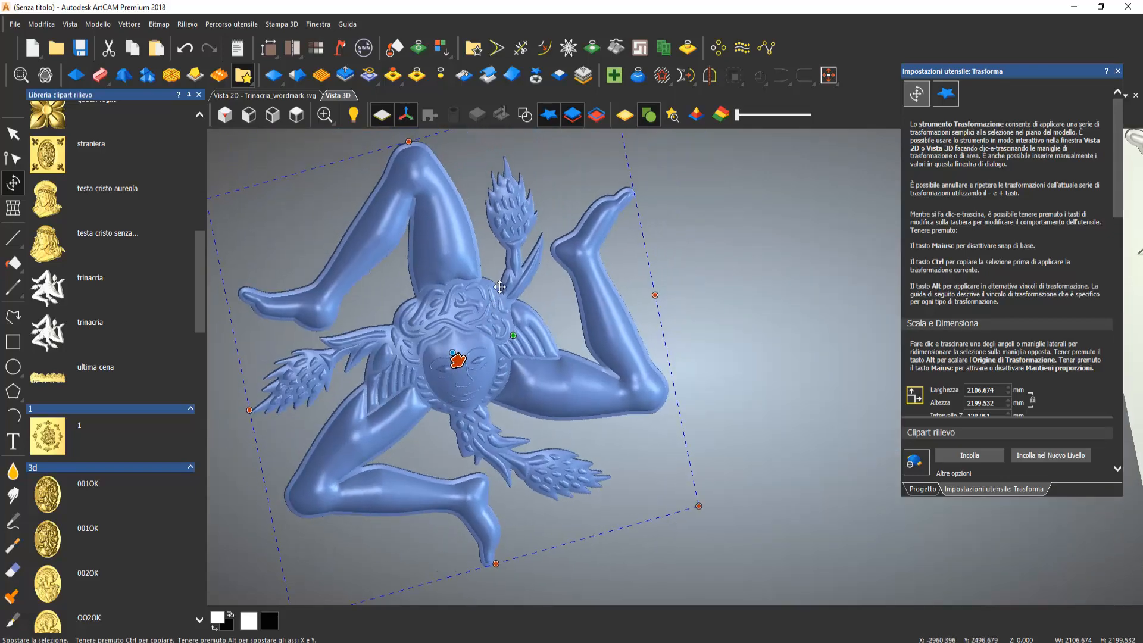
{"action": "middle_click_drag", "start_coordinate": [500, 287], "coordinate": [705, 325]}
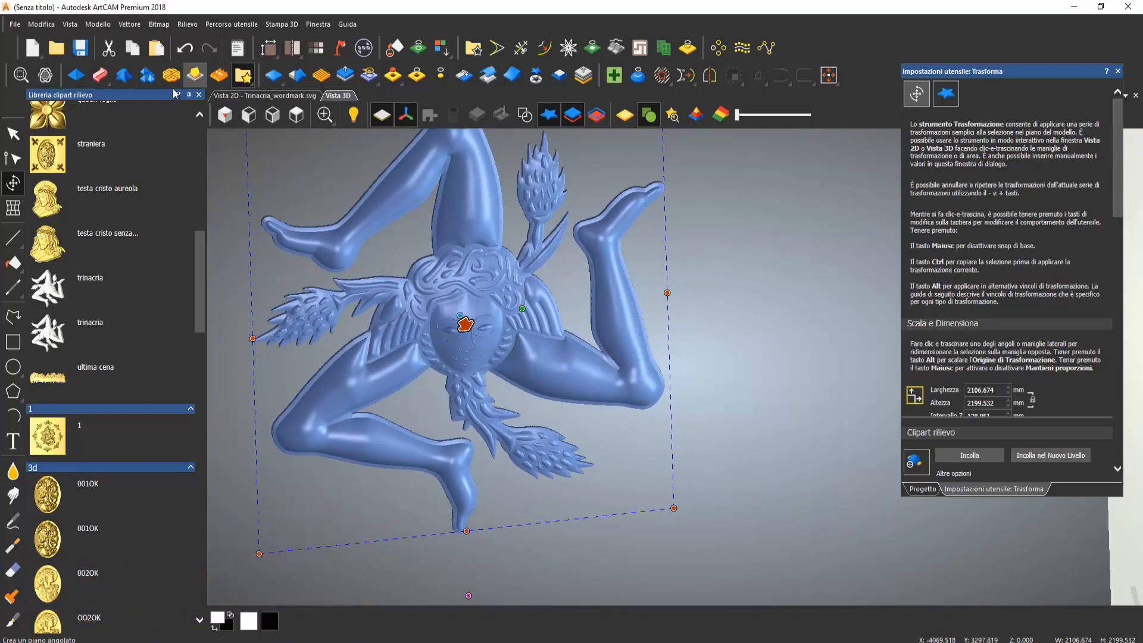
{"action": "left_click", "coordinate": [296, 115]}
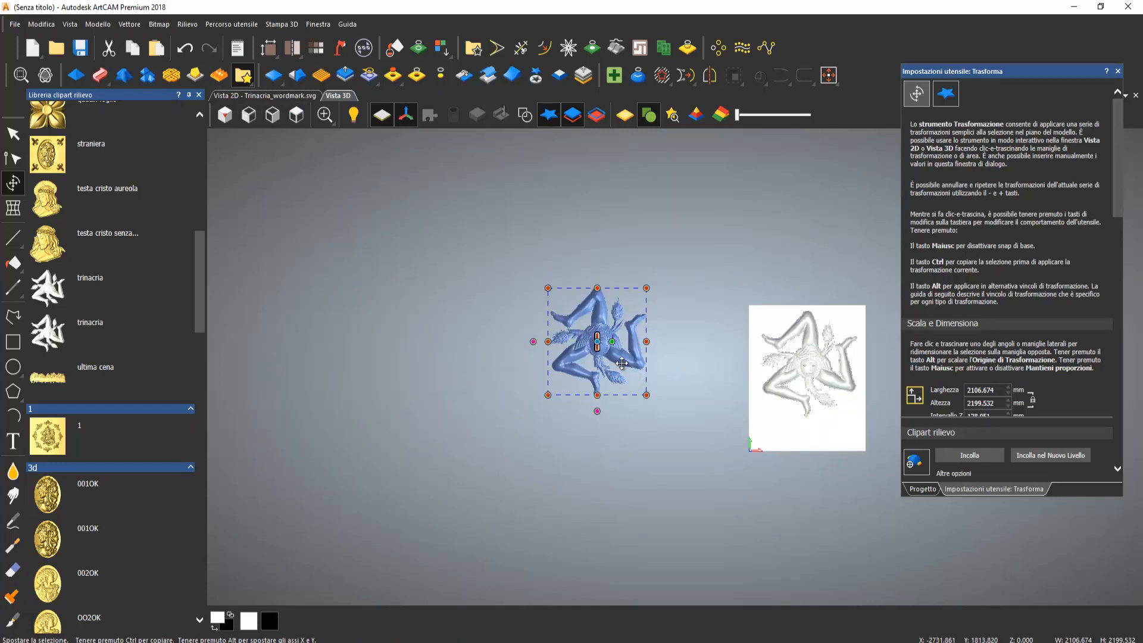
{"action": "scroll", "coordinate": [622, 363], "scroll_direction": "up", "scroll_amount": 1}
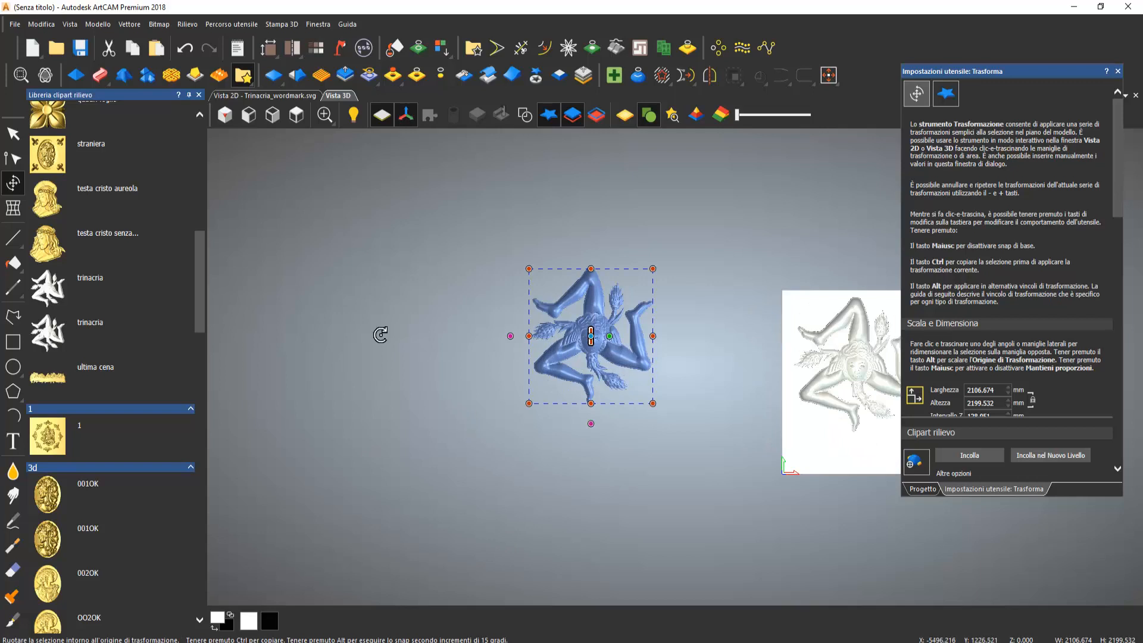
Step: Finish transforming the trinacria clipart, deselect it and inspect its legs, face and wheat ears
{"action": "left_click", "coordinate": [13, 133]}
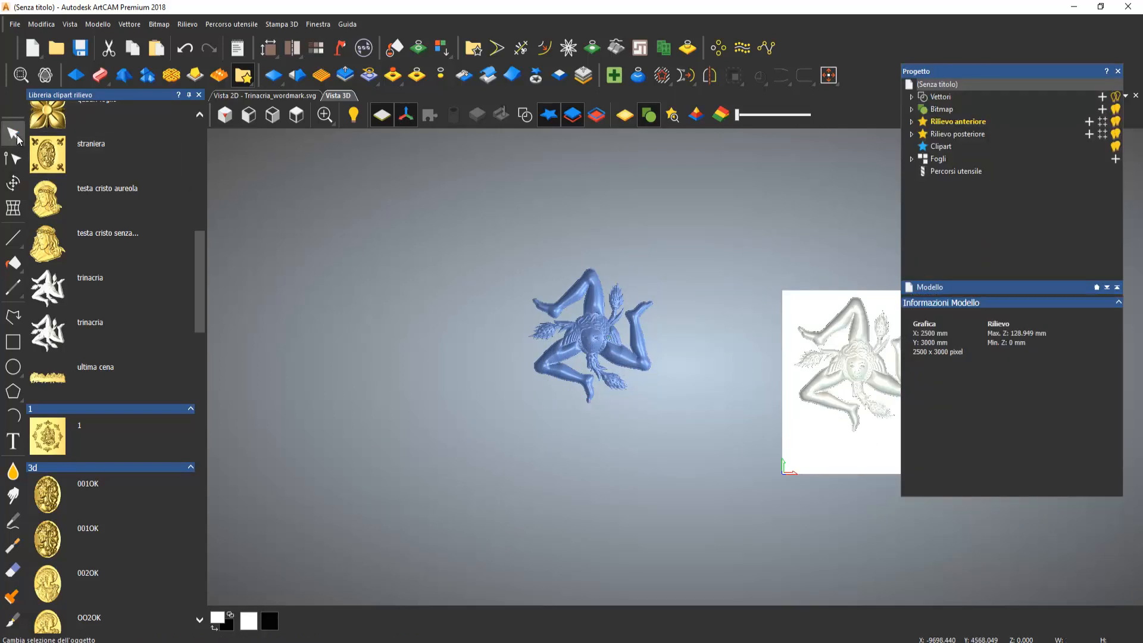
{"action": "scroll", "coordinate": [592, 344], "scroll_direction": "up", "scroll_amount": 3}
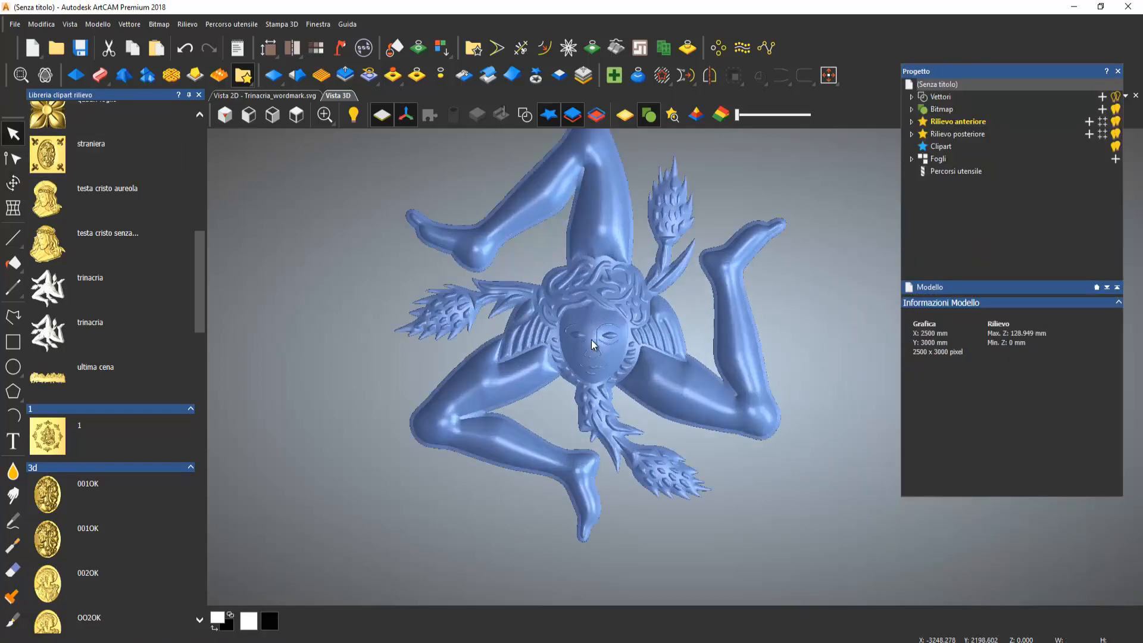
{"action": "scroll", "coordinate": [597, 330], "scroll_direction": "down", "scroll_amount": 2}
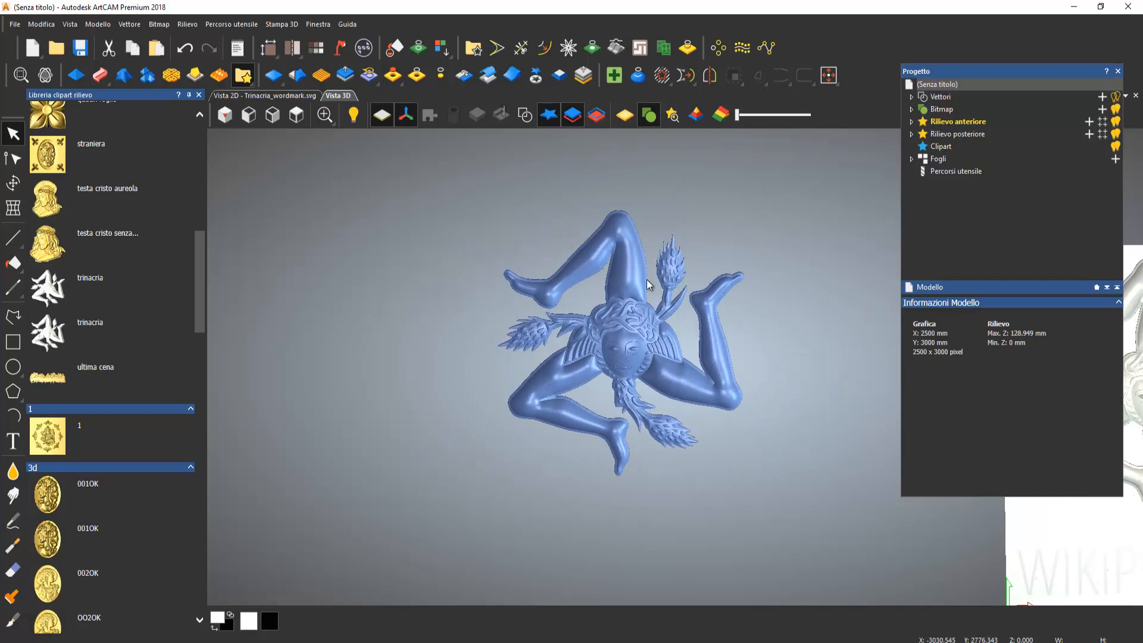
{"action": "scroll", "coordinate": [673, 322], "scroll_direction": "up", "scroll_amount": 3}
{"action": "scroll", "coordinate": [673, 322], "scroll_direction": "down", "scroll_amount": 1}
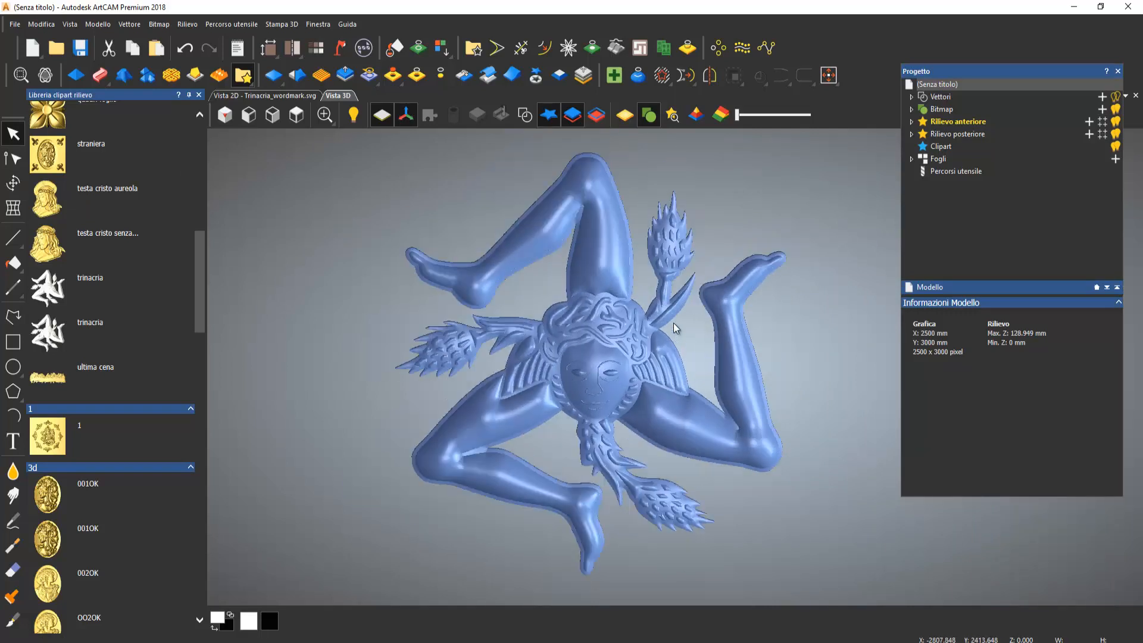